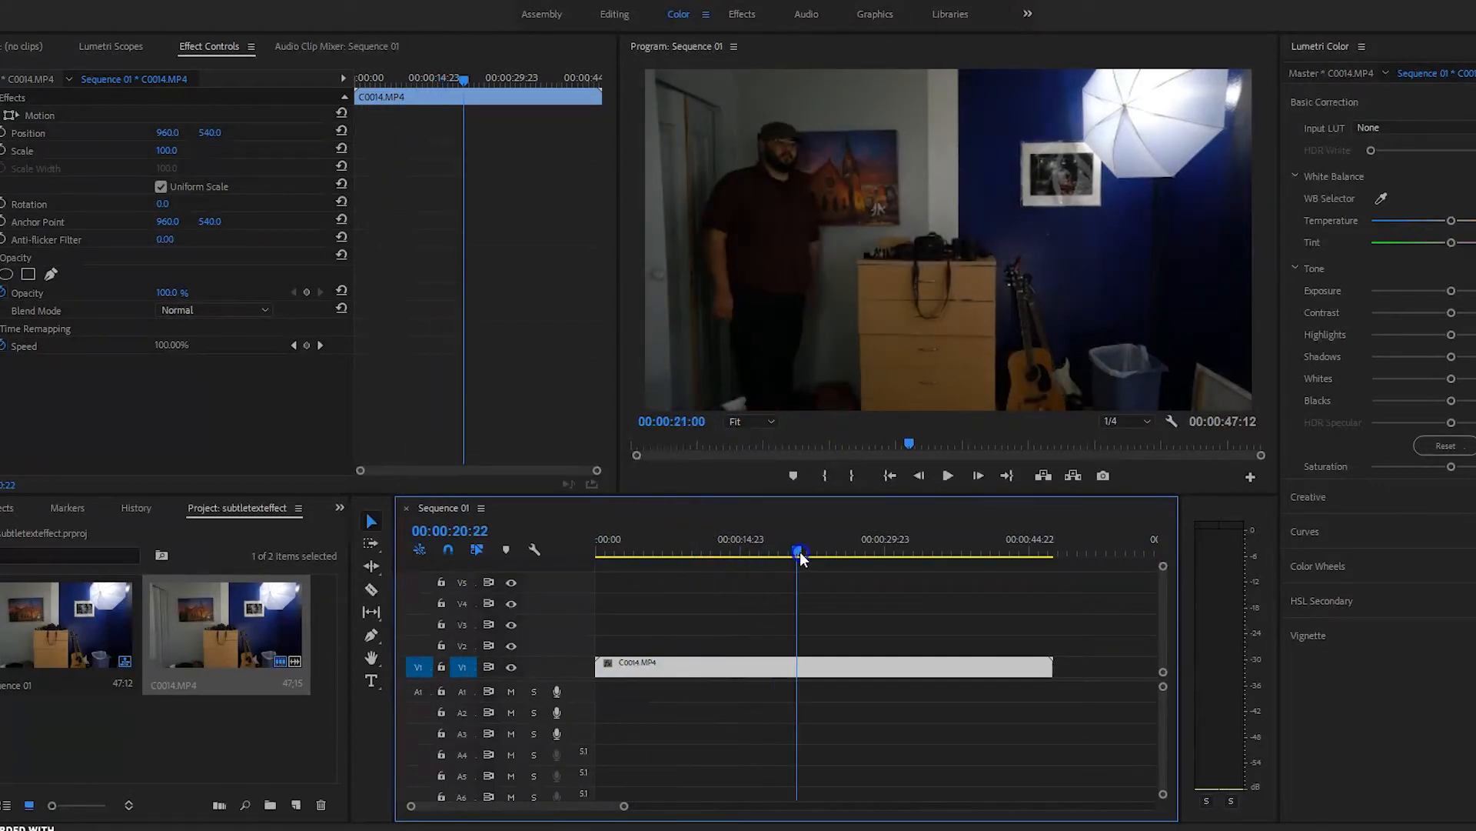
pyautogui.press('space')
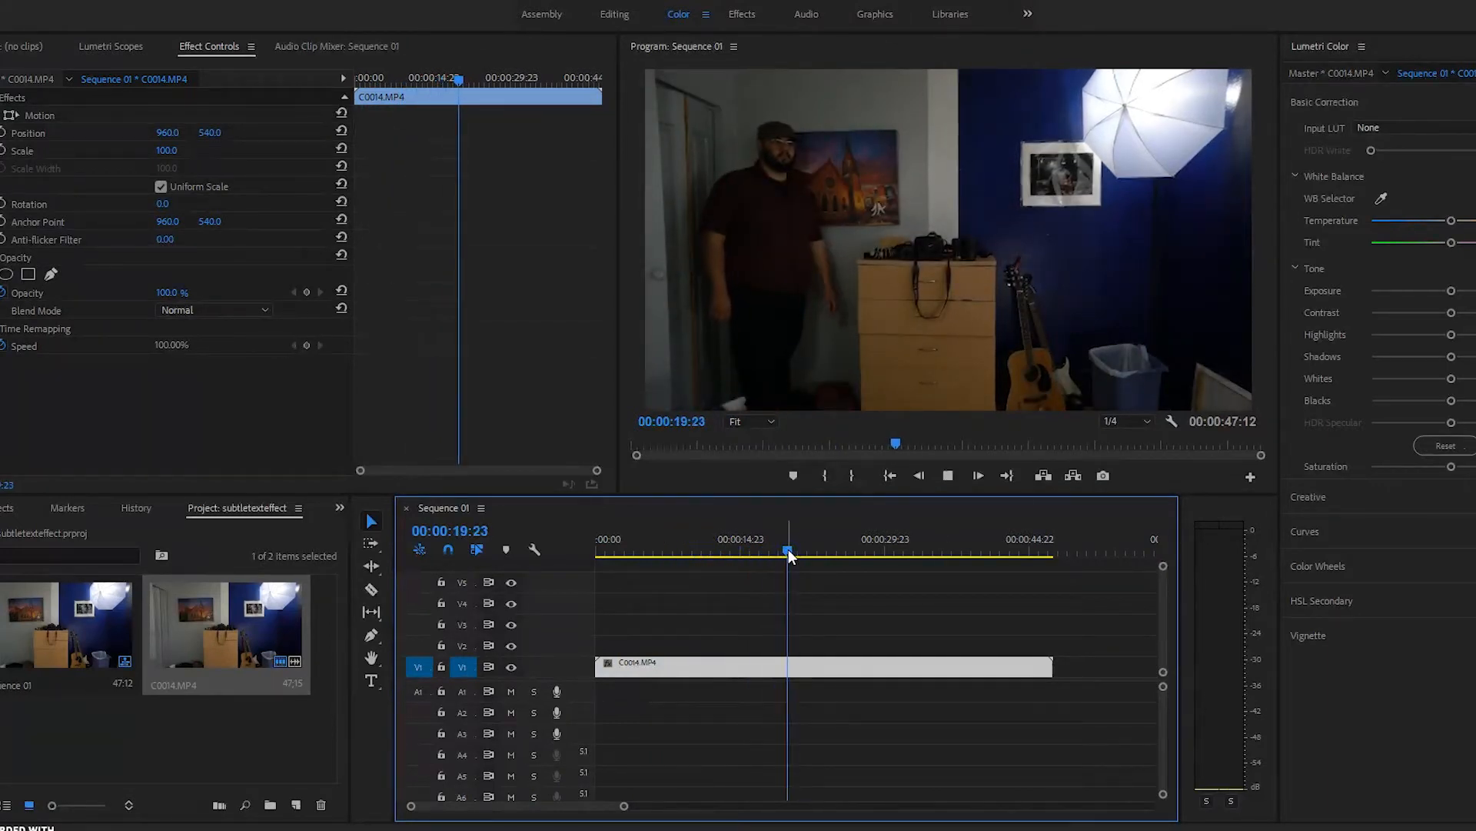
pyautogui.click(901, 525)
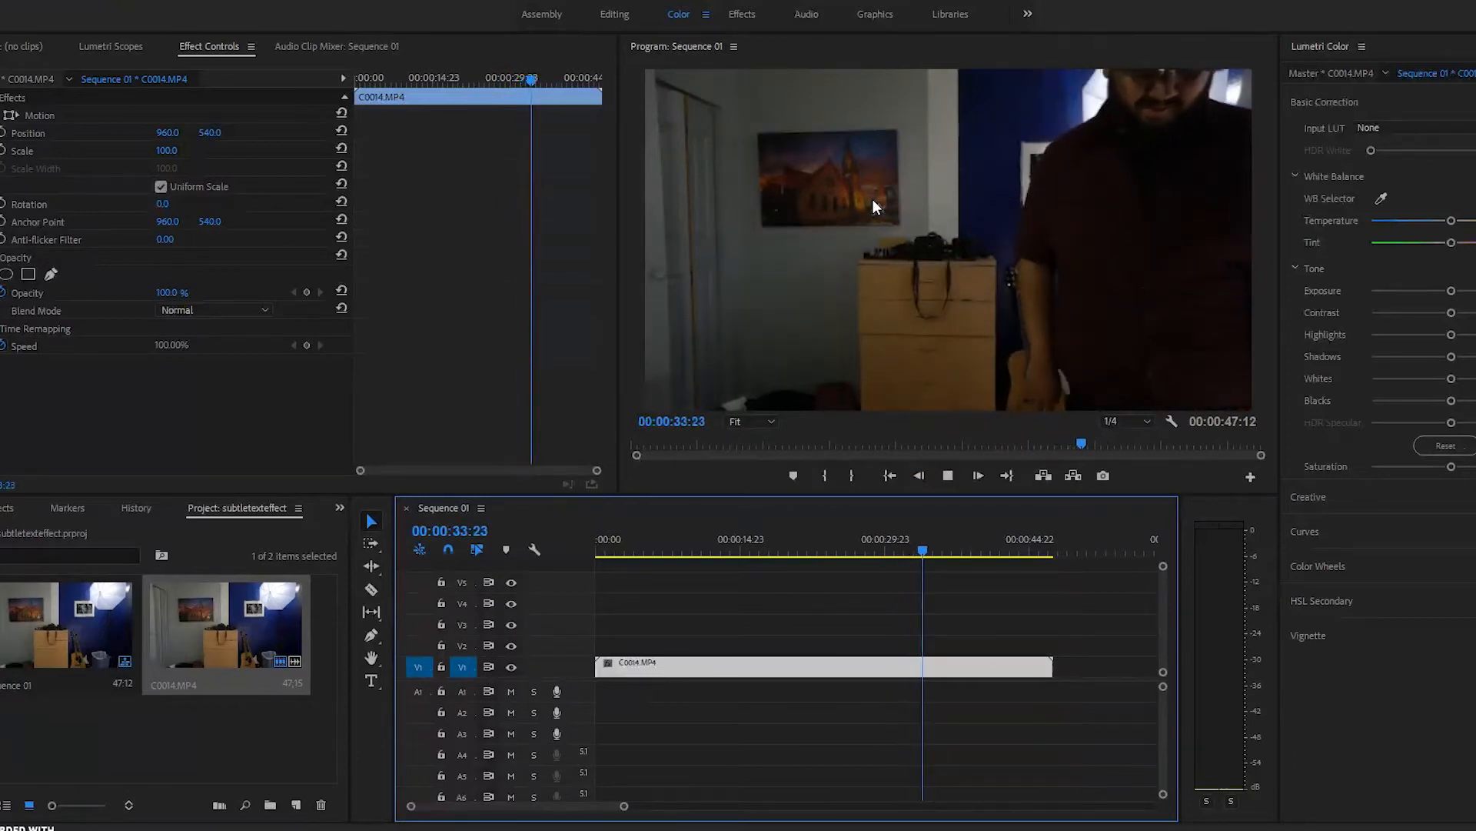
pyautogui.press('space')
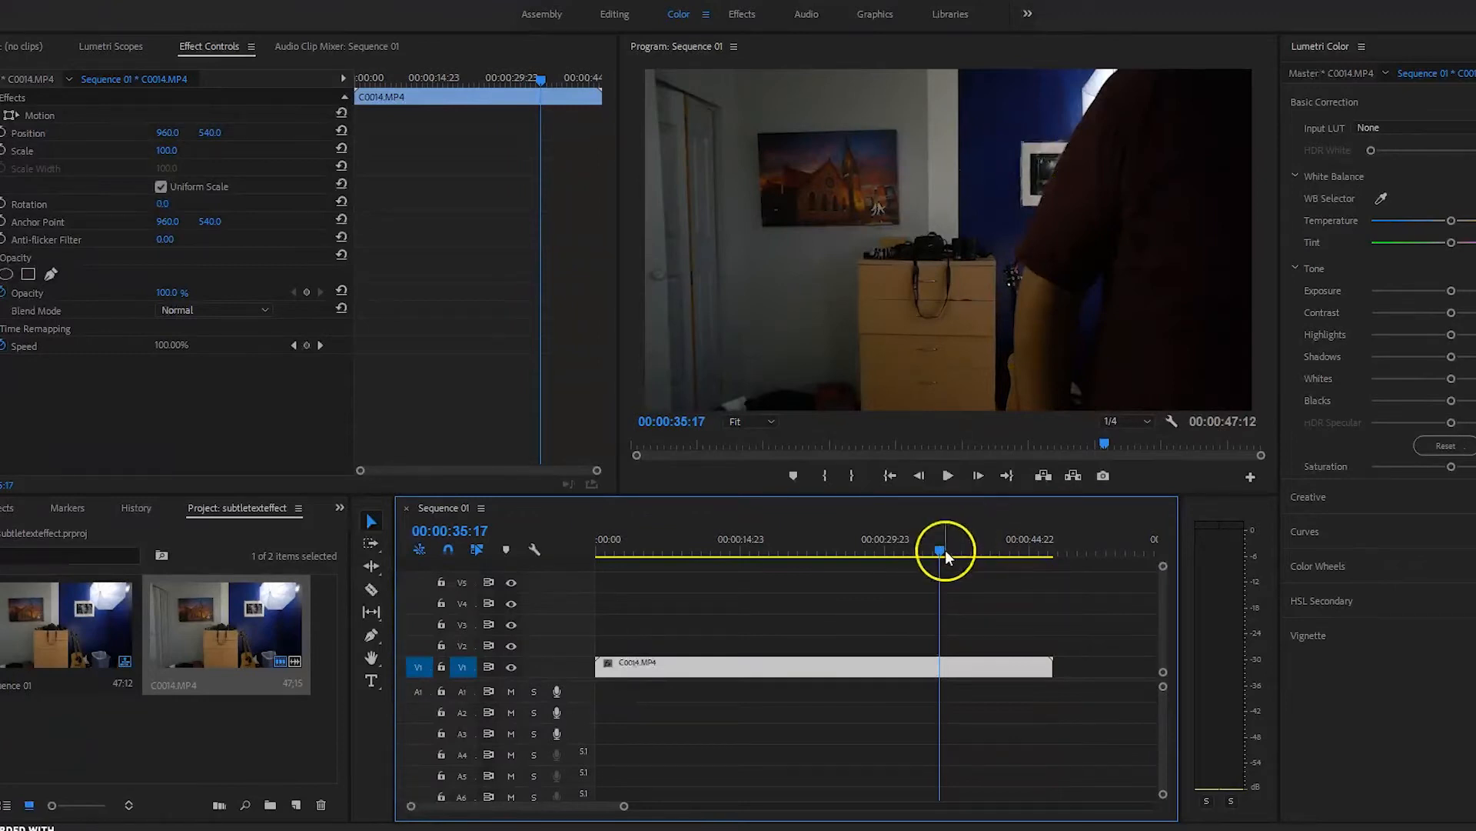
pyautogui.moveTo(939, 550); pyautogui.dragTo(911, 551)
pyautogui.moveTo(826, 579)
pyautogui.mouseDown()
pyautogui.moveTo(692, 583)
pyautogui.moveTo(814, 587)
pyautogui.moveTo(847, 565)
pyautogui.moveTo(793, 564)
pyautogui.moveTo(818, 561)
pyautogui.mouseUp()
# Step: Ripple-trim the room clip to open on the man standing still, then copy it
pyautogui.click(636, 666)
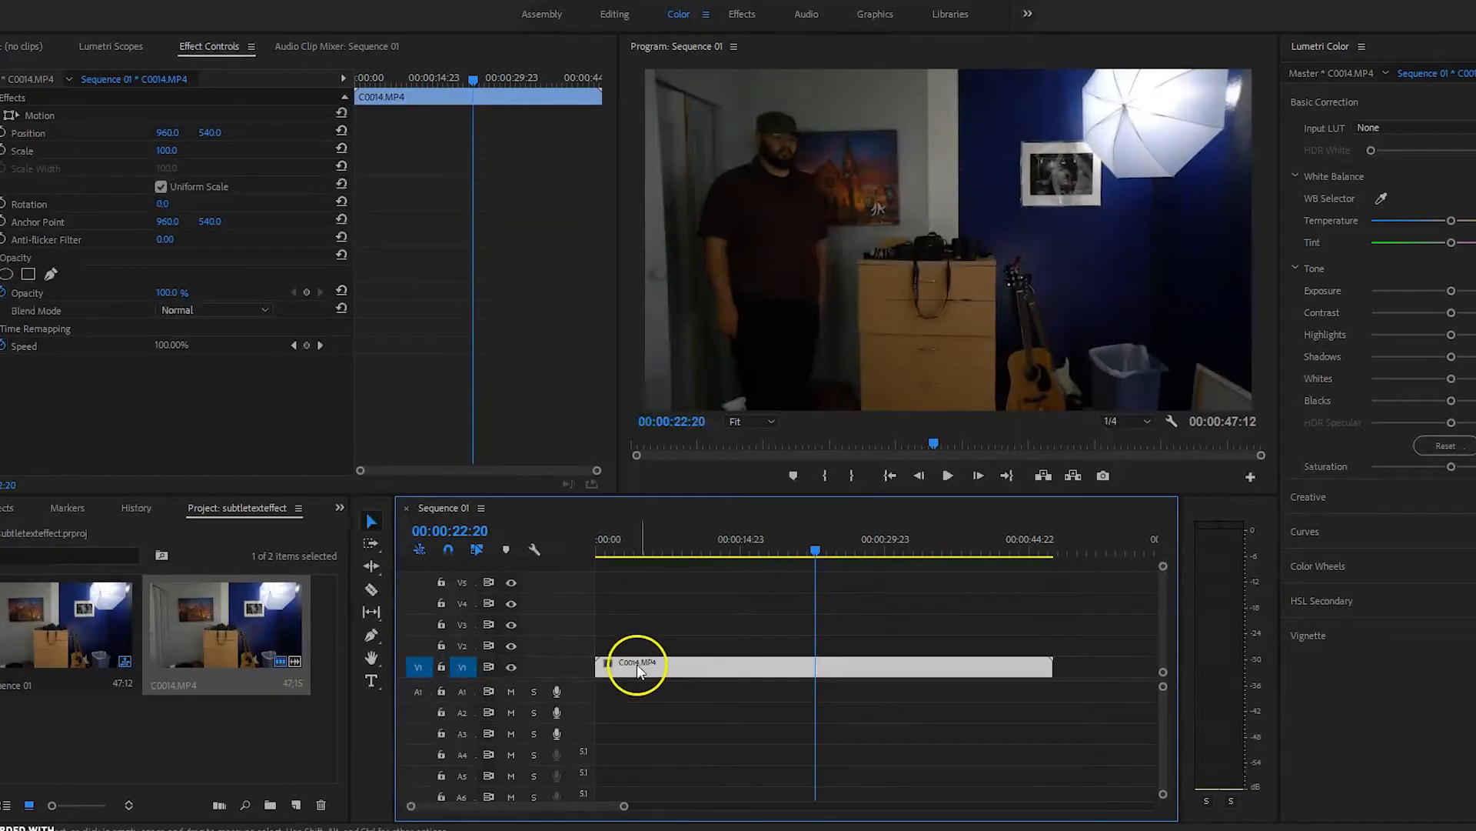
pyautogui.moveTo(598, 666); pyautogui.dragTo(643, 671)
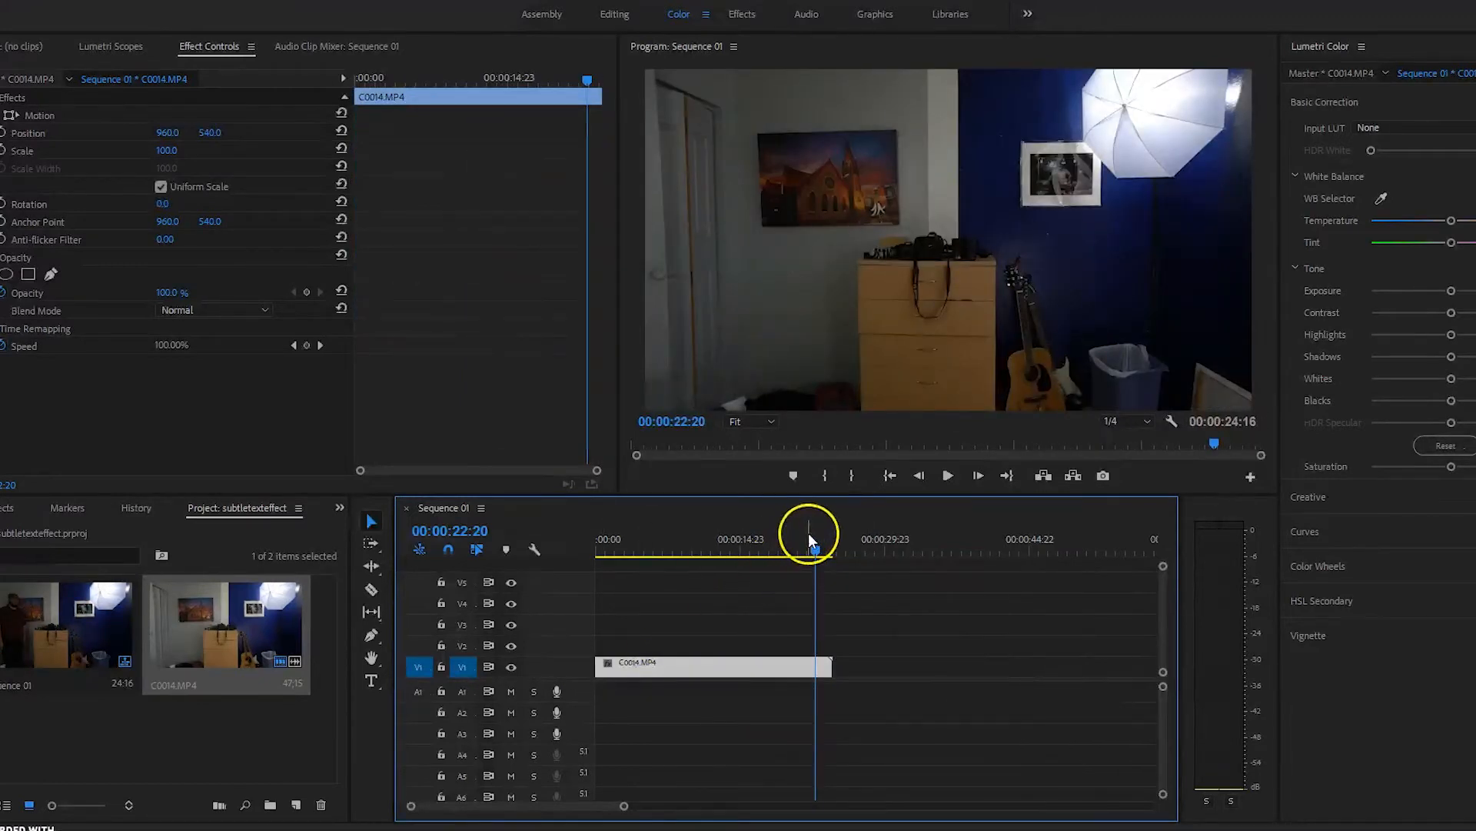
pyautogui.moveTo(809, 543); pyautogui.dragTo(565, 585)
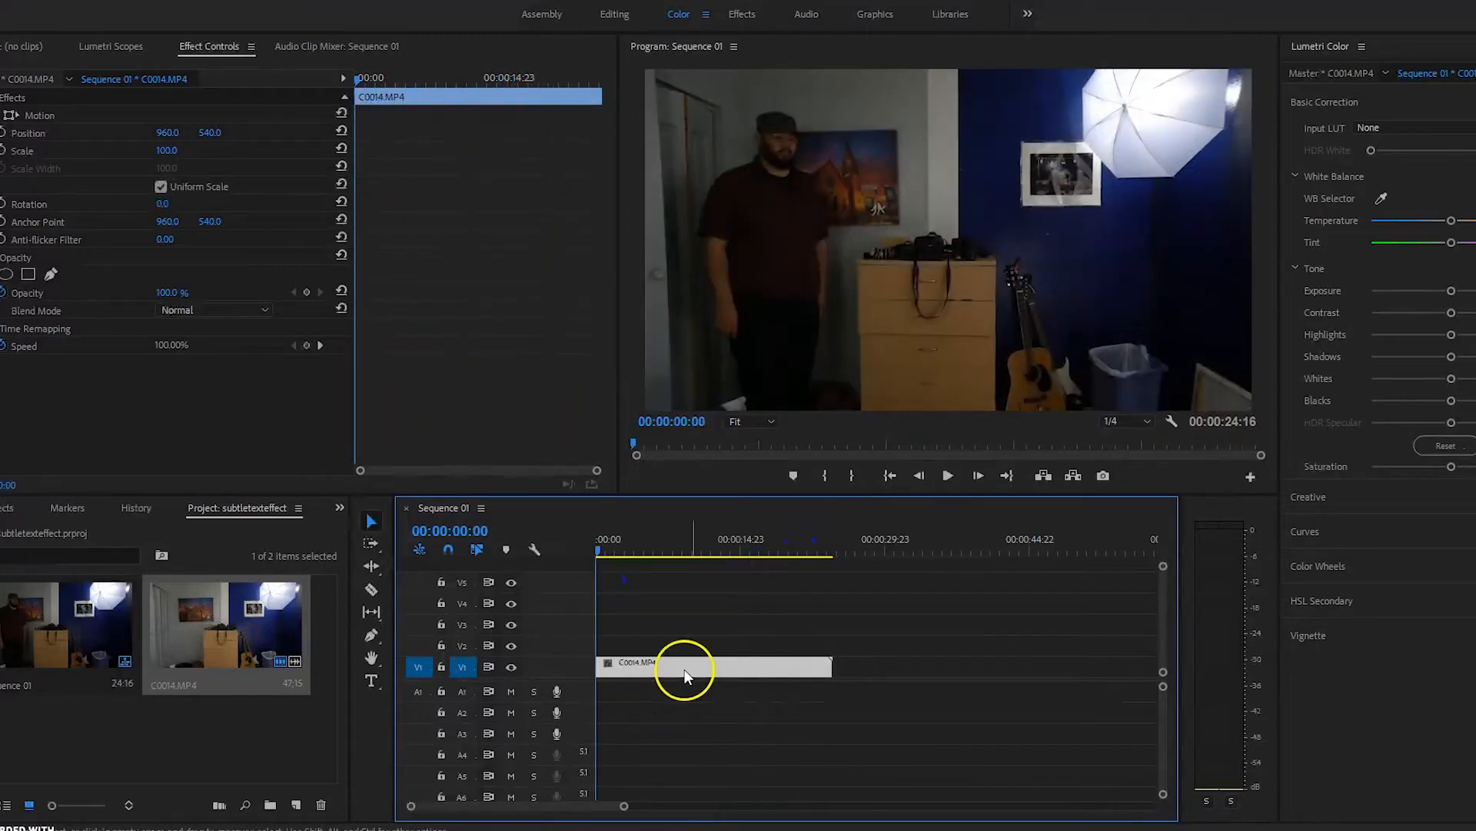
pyautogui.rightClick(629, 666)
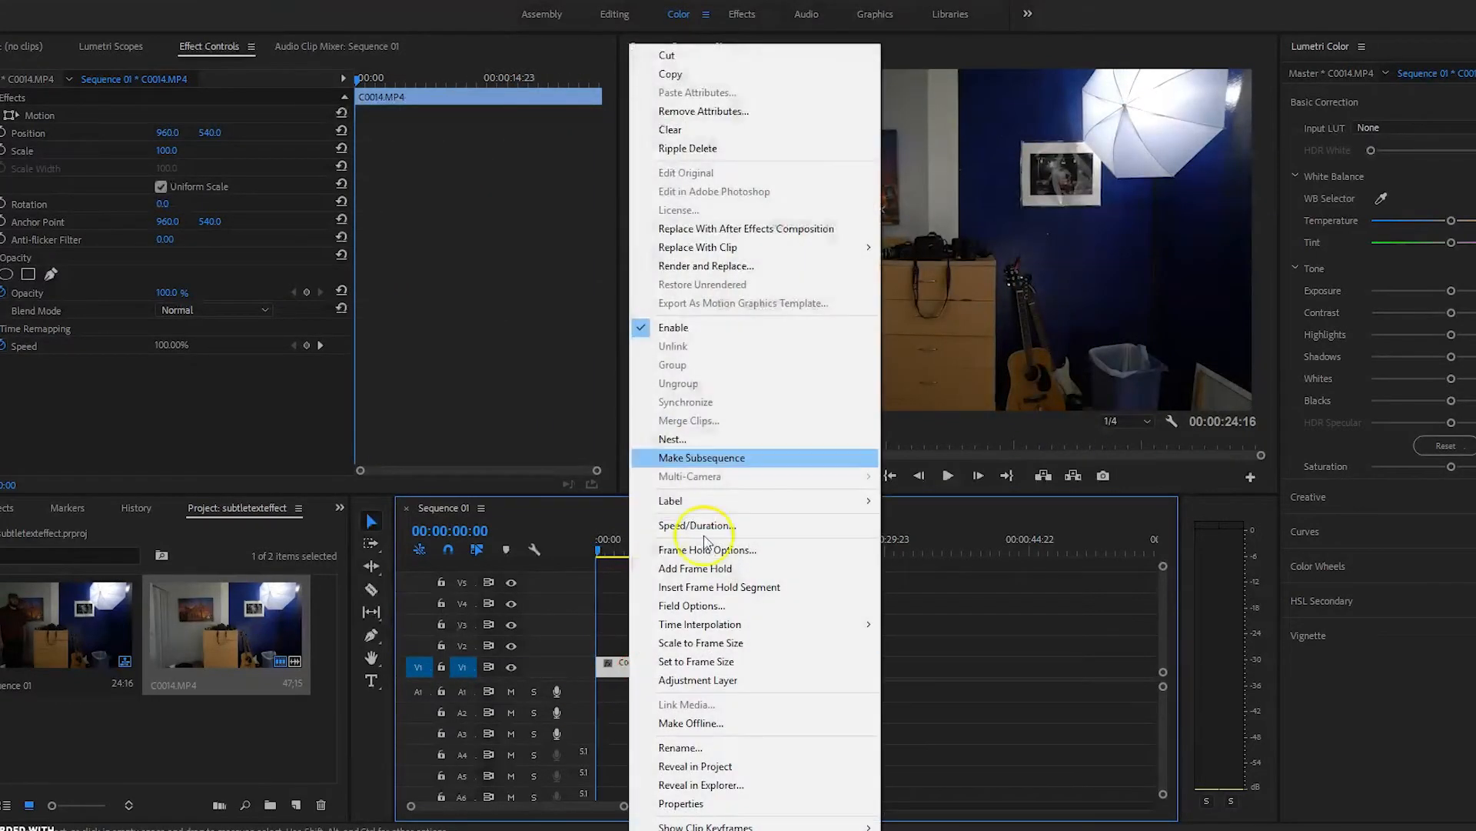
pyautogui.click(670, 74)
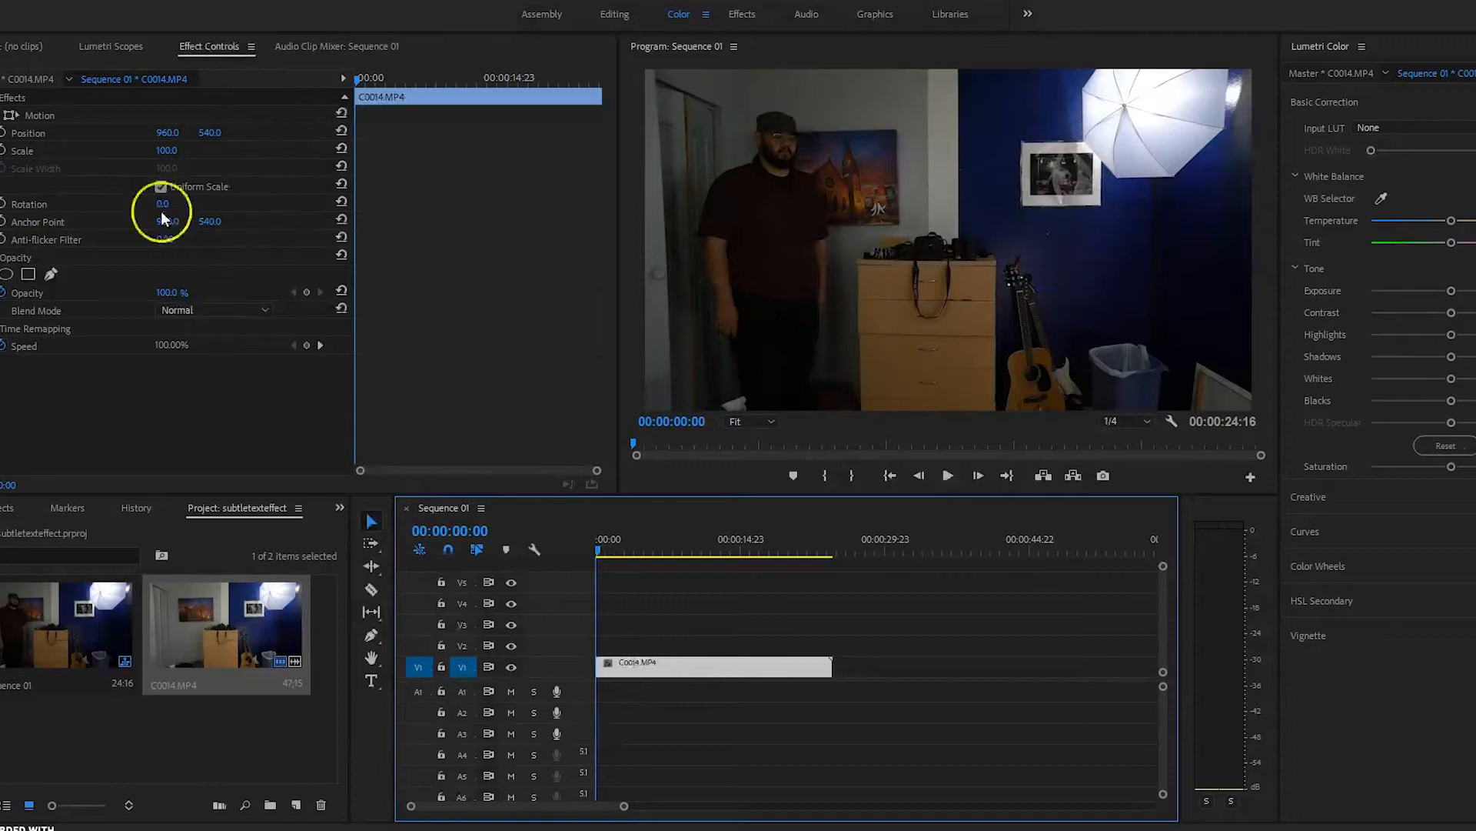
# Step: Paste a copy of the trimmed room clip and move it up onto V2
pyautogui.click(460, 646)
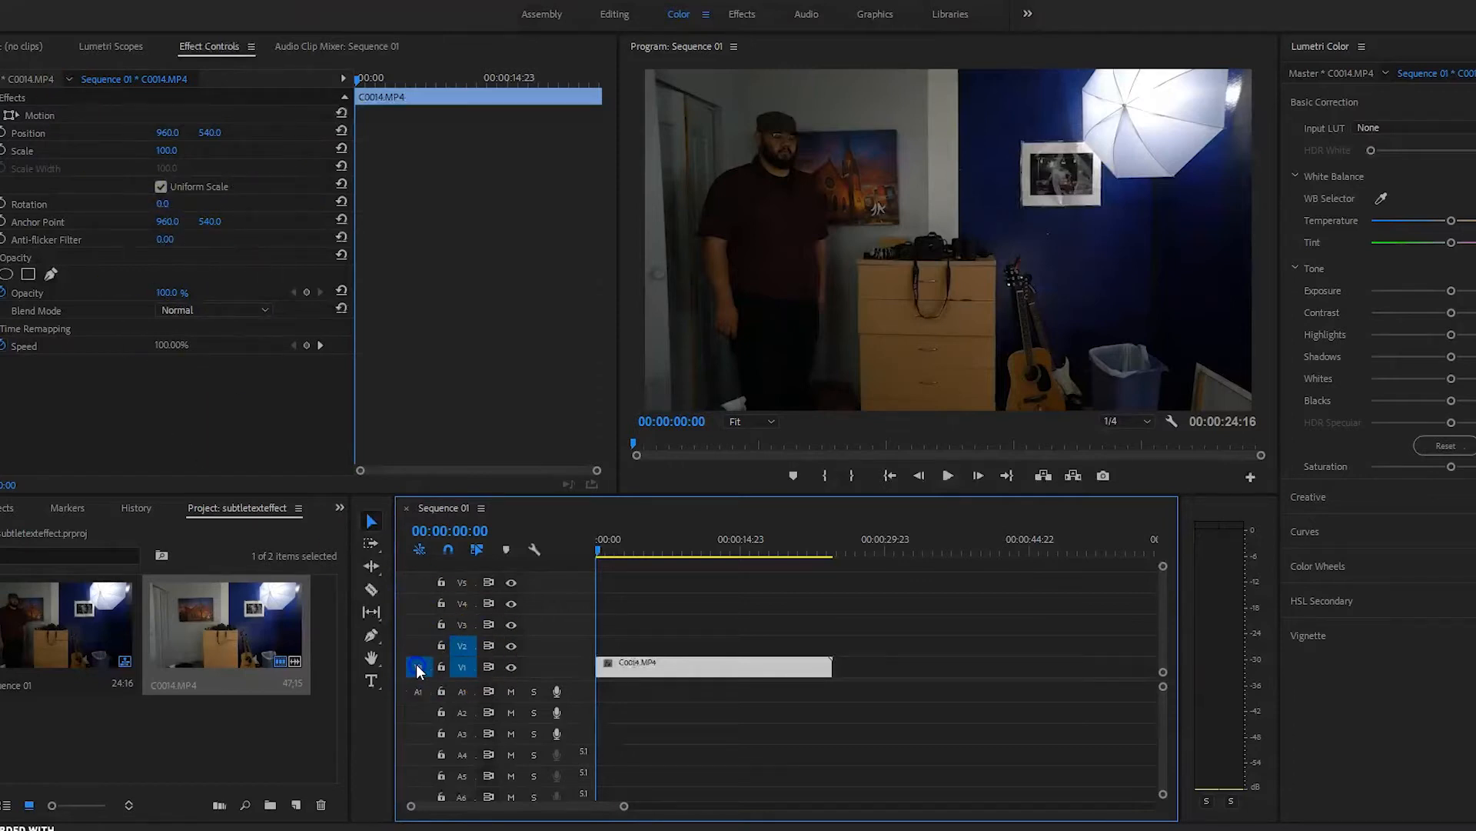
pyautogui.moveTo(418, 665); pyautogui.dragTo(419, 652)
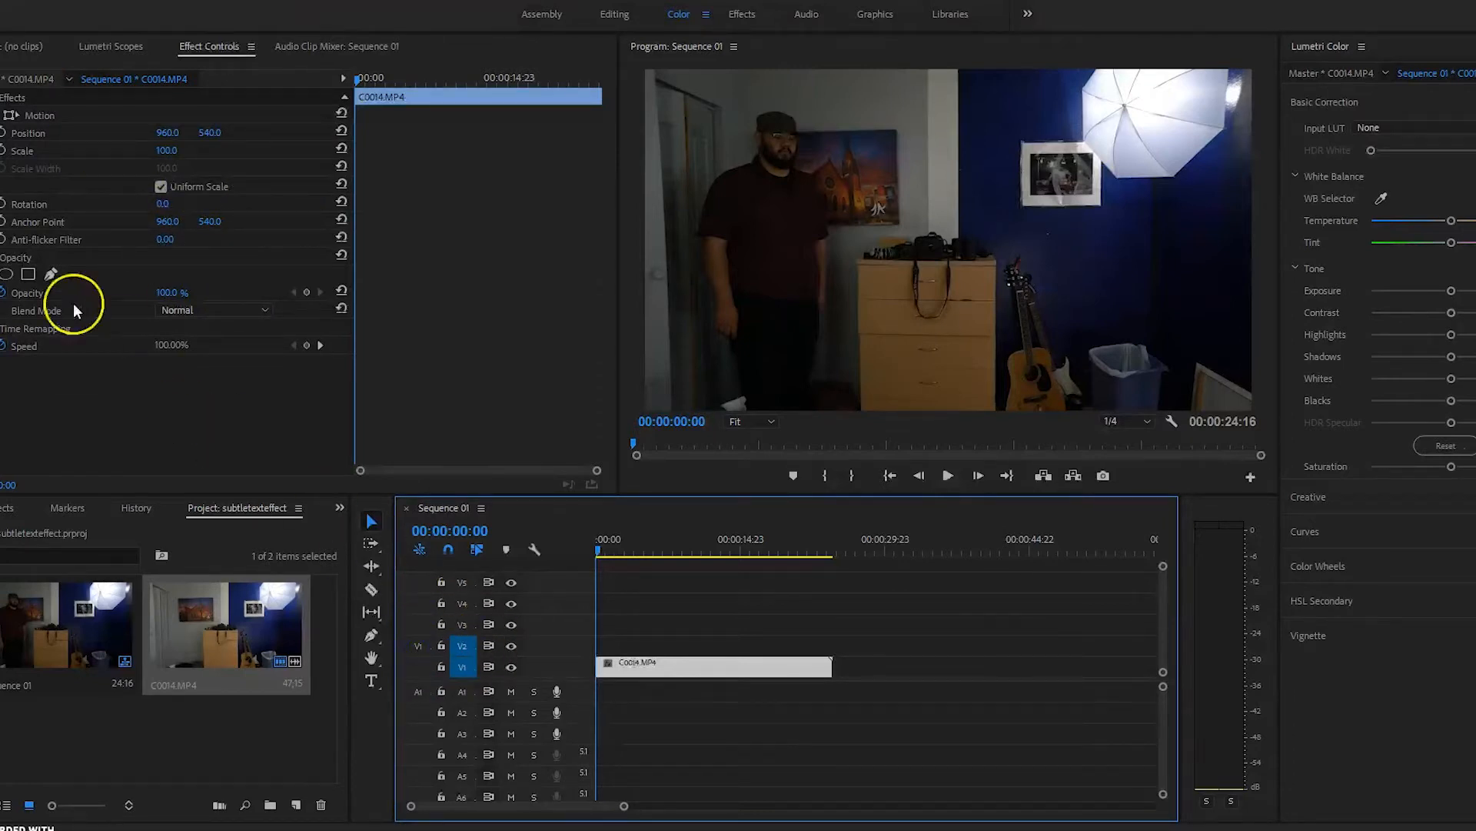
pyautogui.click(31, 6)
pyautogui.click(27, 92)
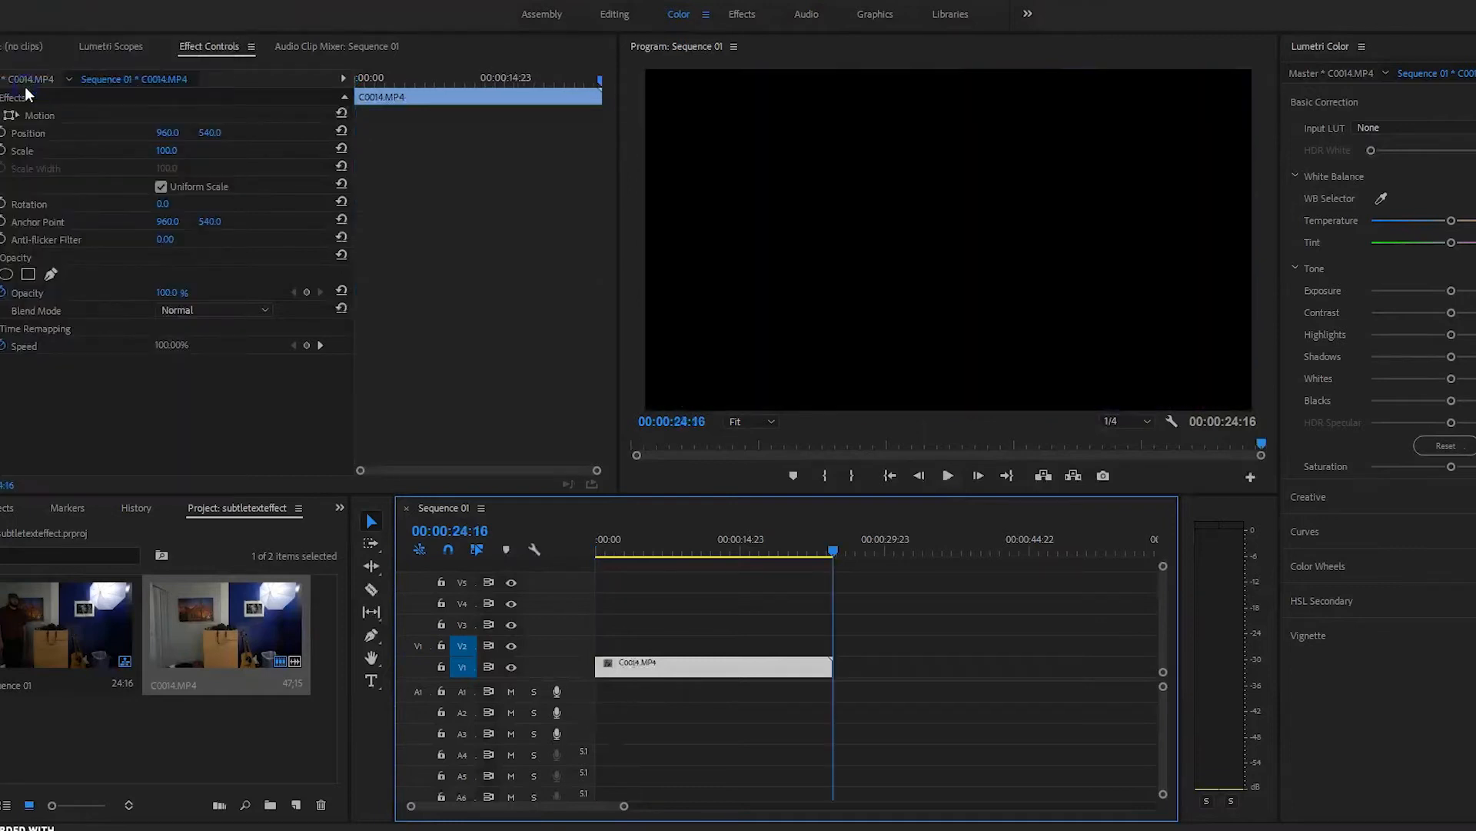
pyautogui.moveTo(834, 552); pyautogui.dragTo(678, 552)
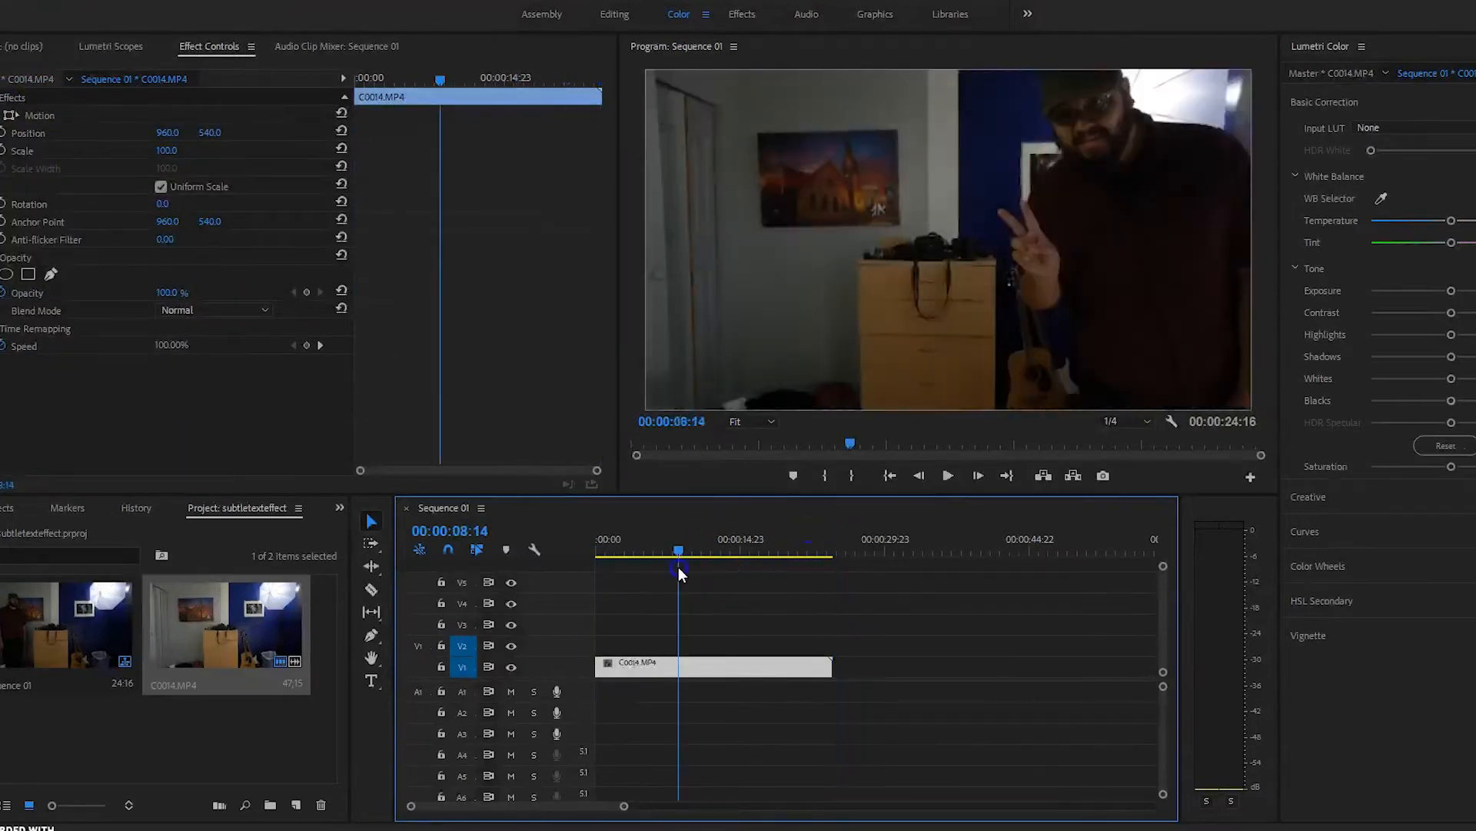
pyautogui.moveTo(626, 663); pyautogui.dragTo(627, 642)
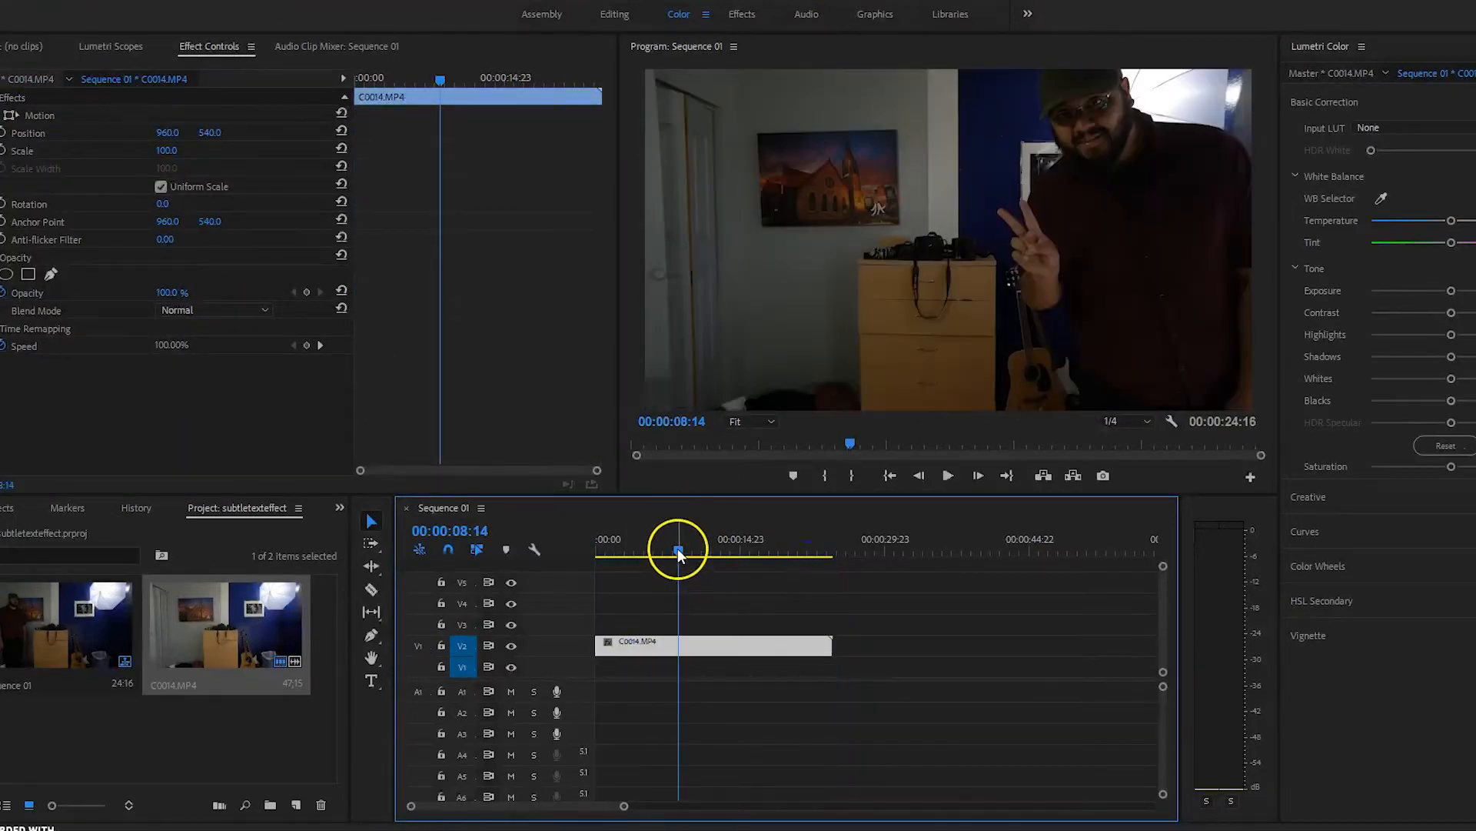
pyautogui.moveTo(679, 552); pyautogui.dragTo(599, 552)
# Step: Paste another copy onto V1 at 00:00, beneath the V2 duplicate
pyautogui.click(17, 6)
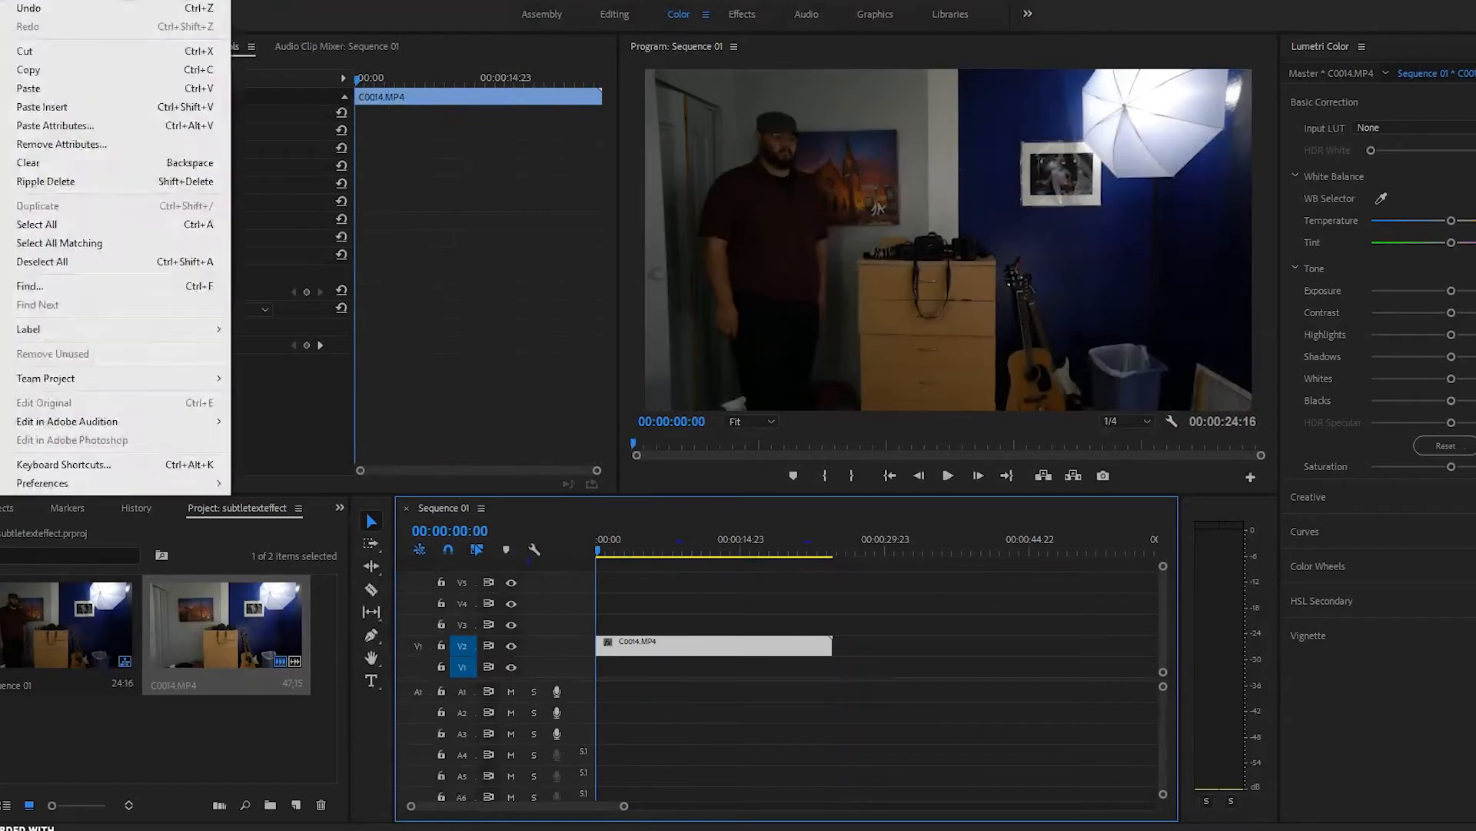
pyautogui.click(27, 88)
pyautogui.moveTo(835, 552); pyautogui.dragTo(598, 552)
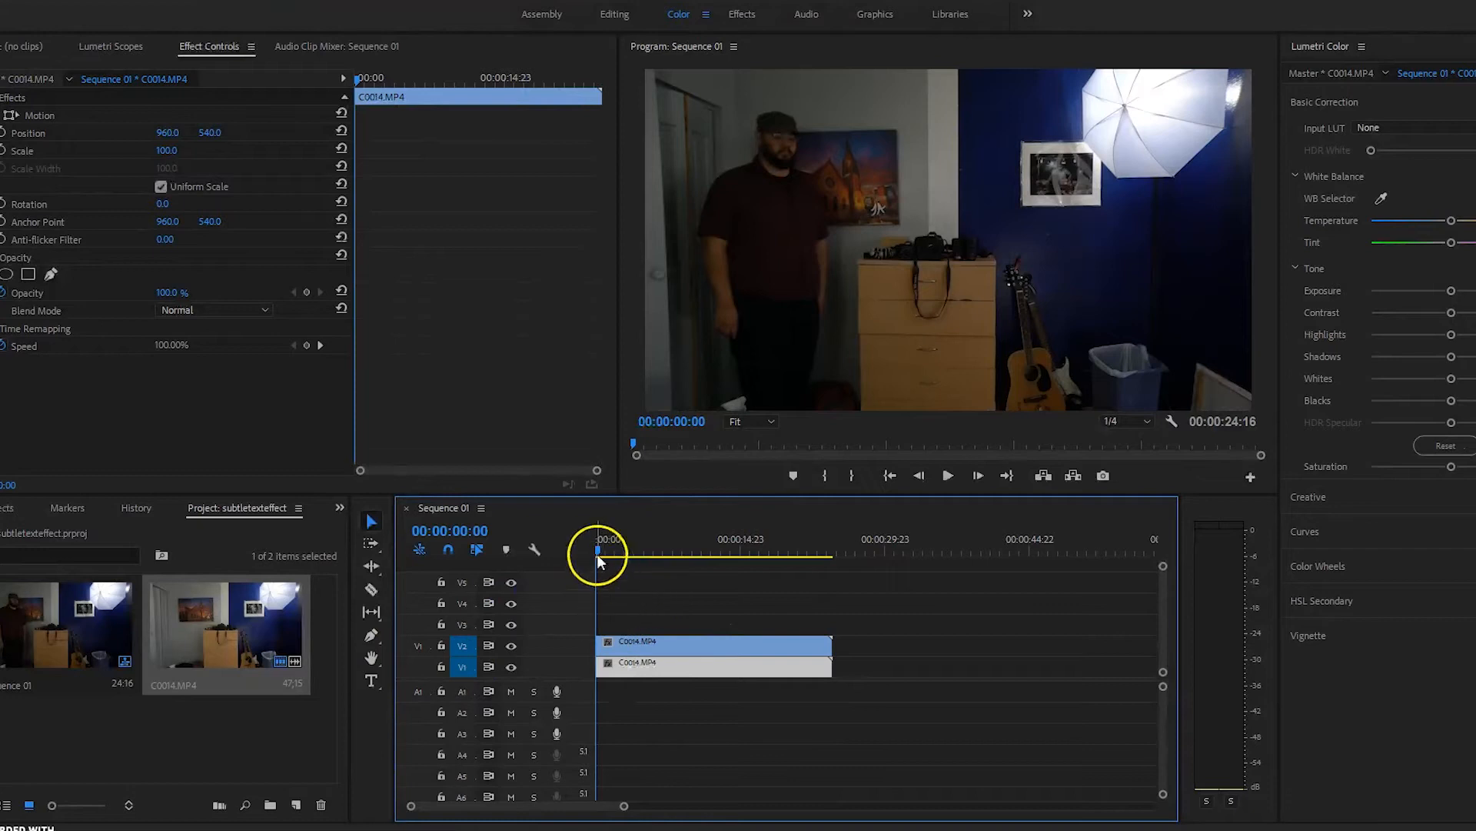
pyautogui.moveTo(597, 550); pyautogui.dragTo(536, 580)
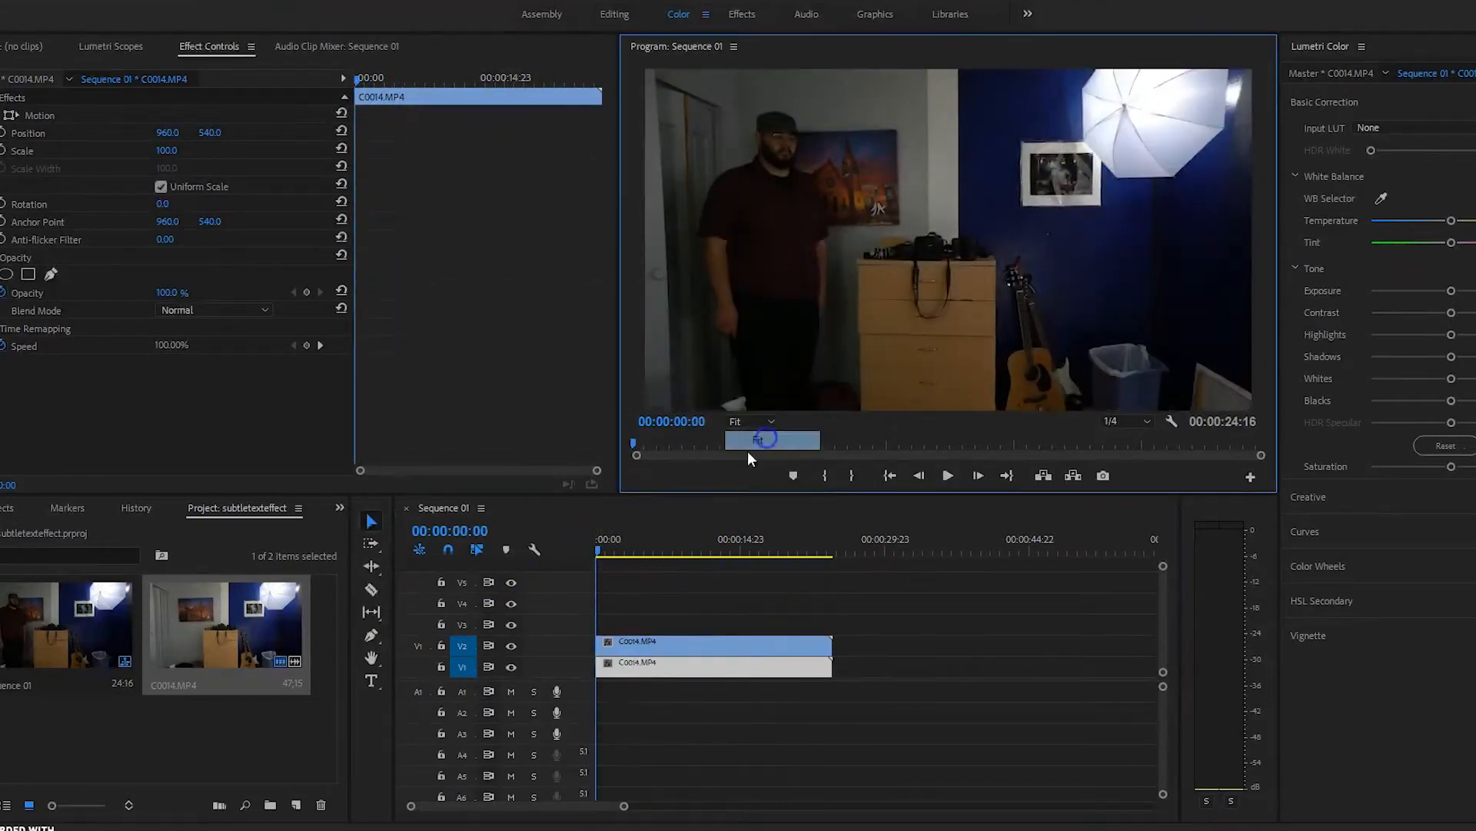
# Step: Create a 1920×1080 adjustment layer on V3, stretched over both C0014.MP4 copies
pyautogui.click(614, 665)
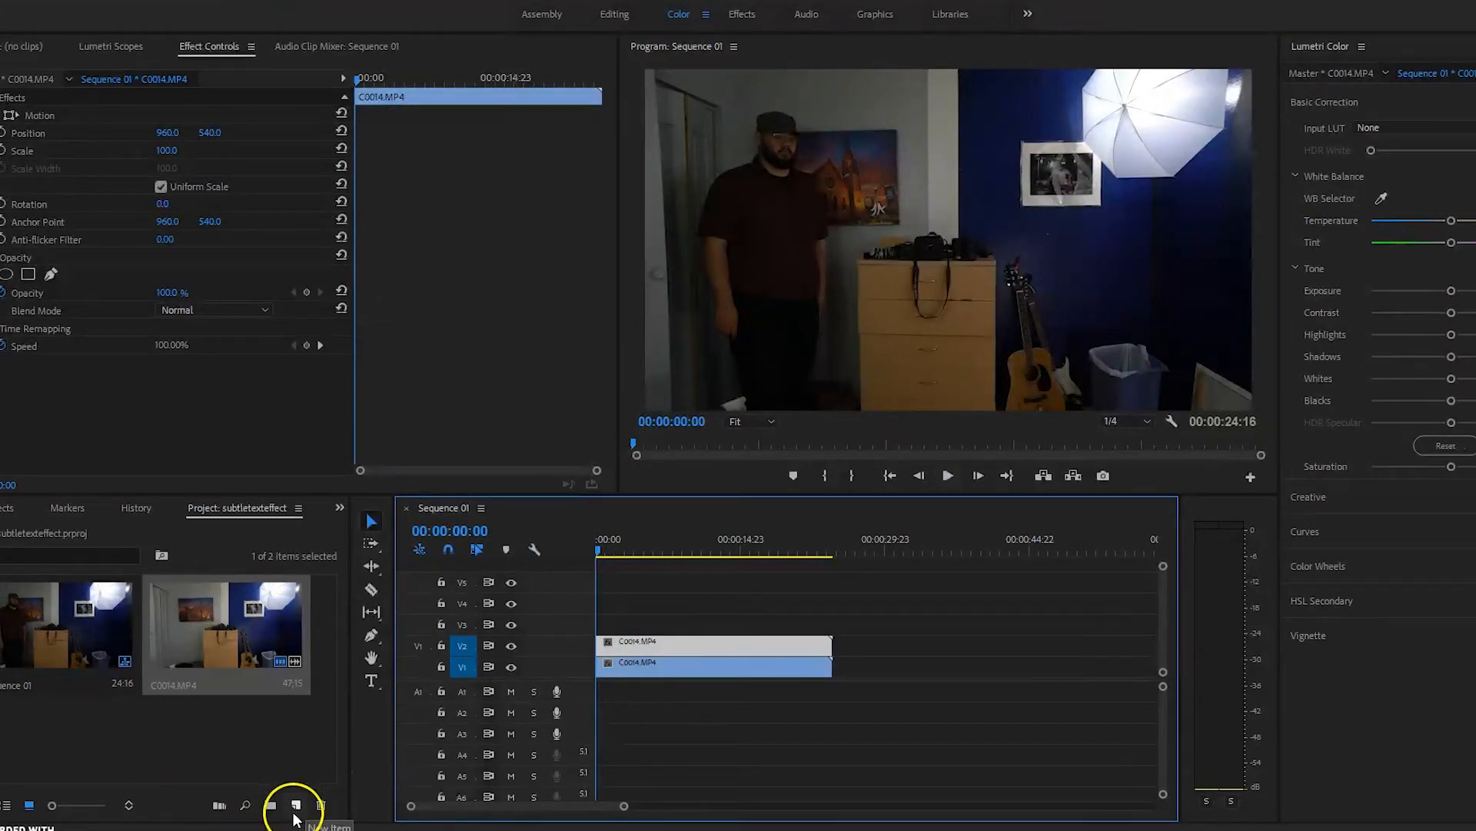
pyautogui.click(297, 807)
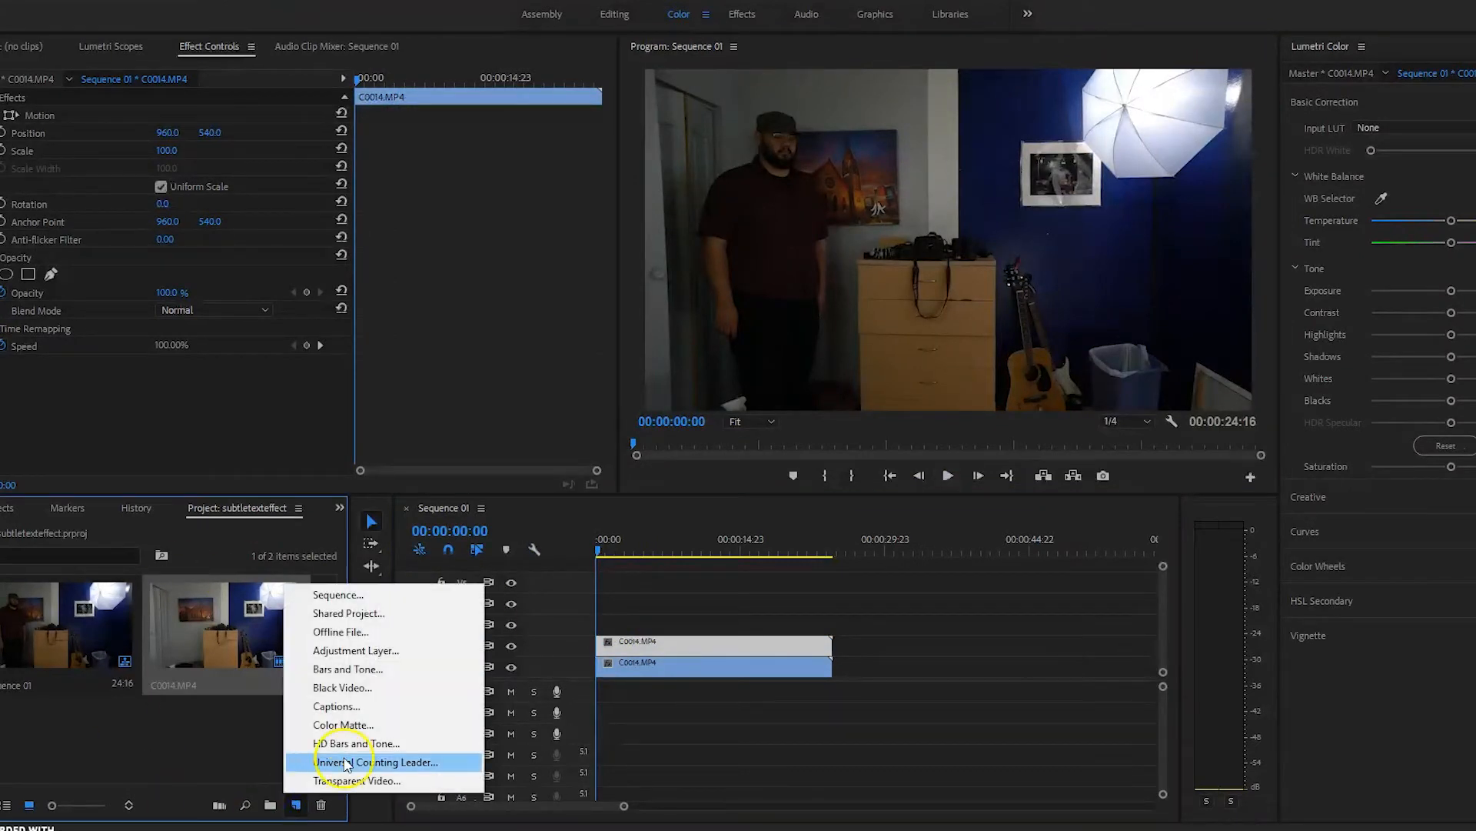
pyautogui.click(357, 650)
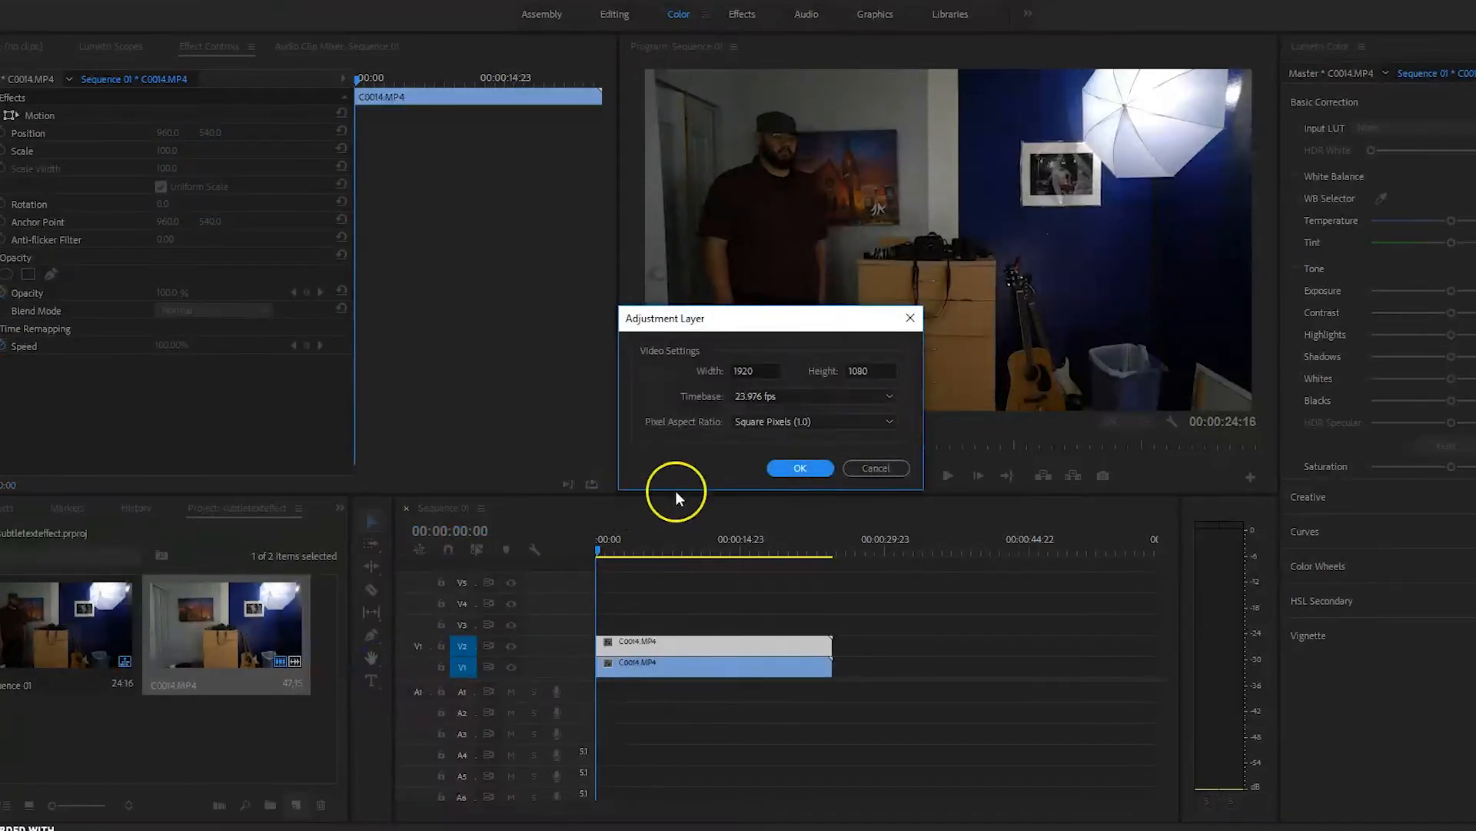
pyautogui.click(783, 466)
pyautogui.moveTo(290, 613); pyautogui.dragTo(619, 619)
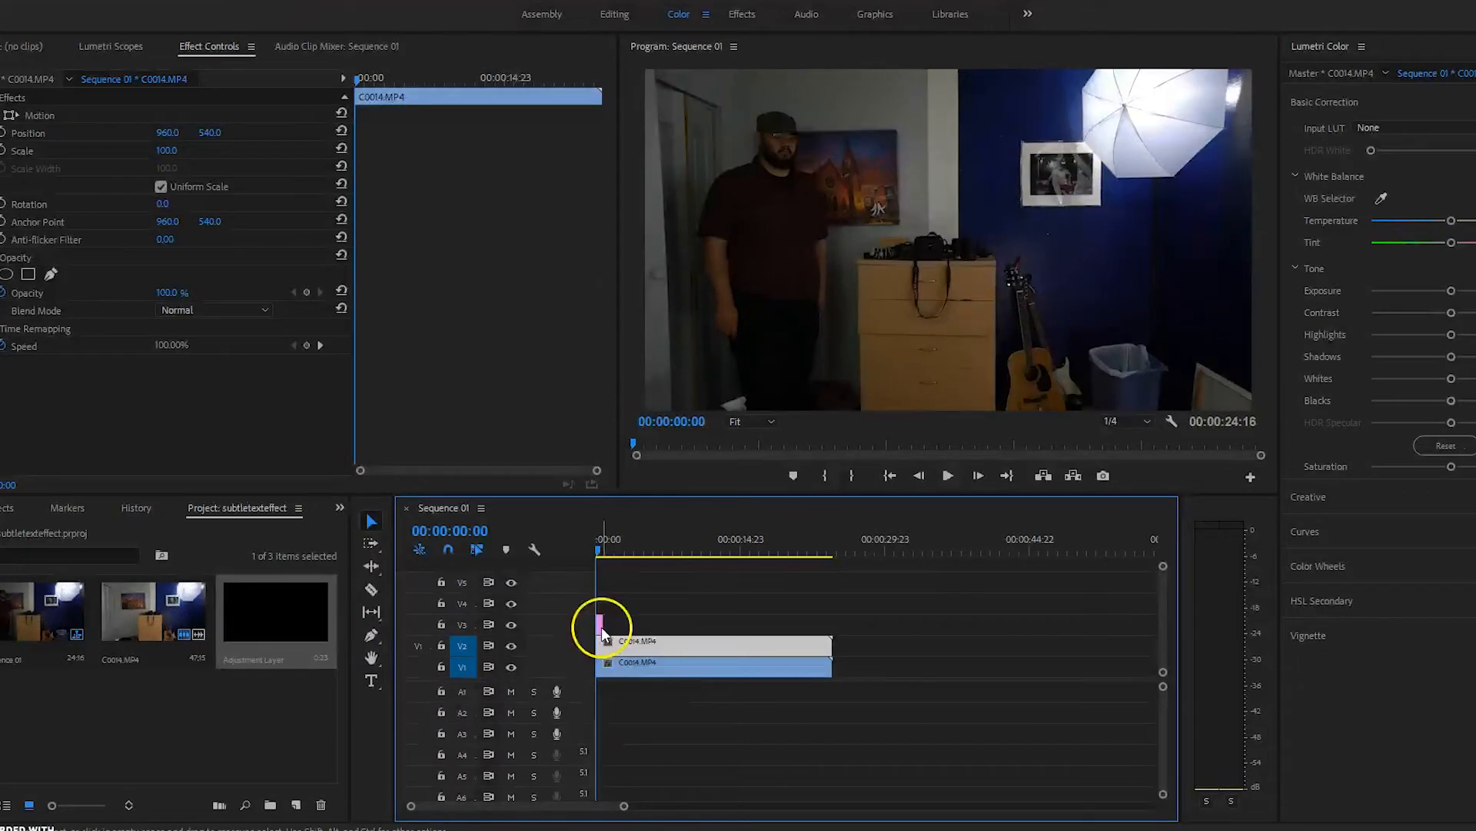
pyautogui.moveTo(624, 805); pyautogui.dragTo(562, 805)
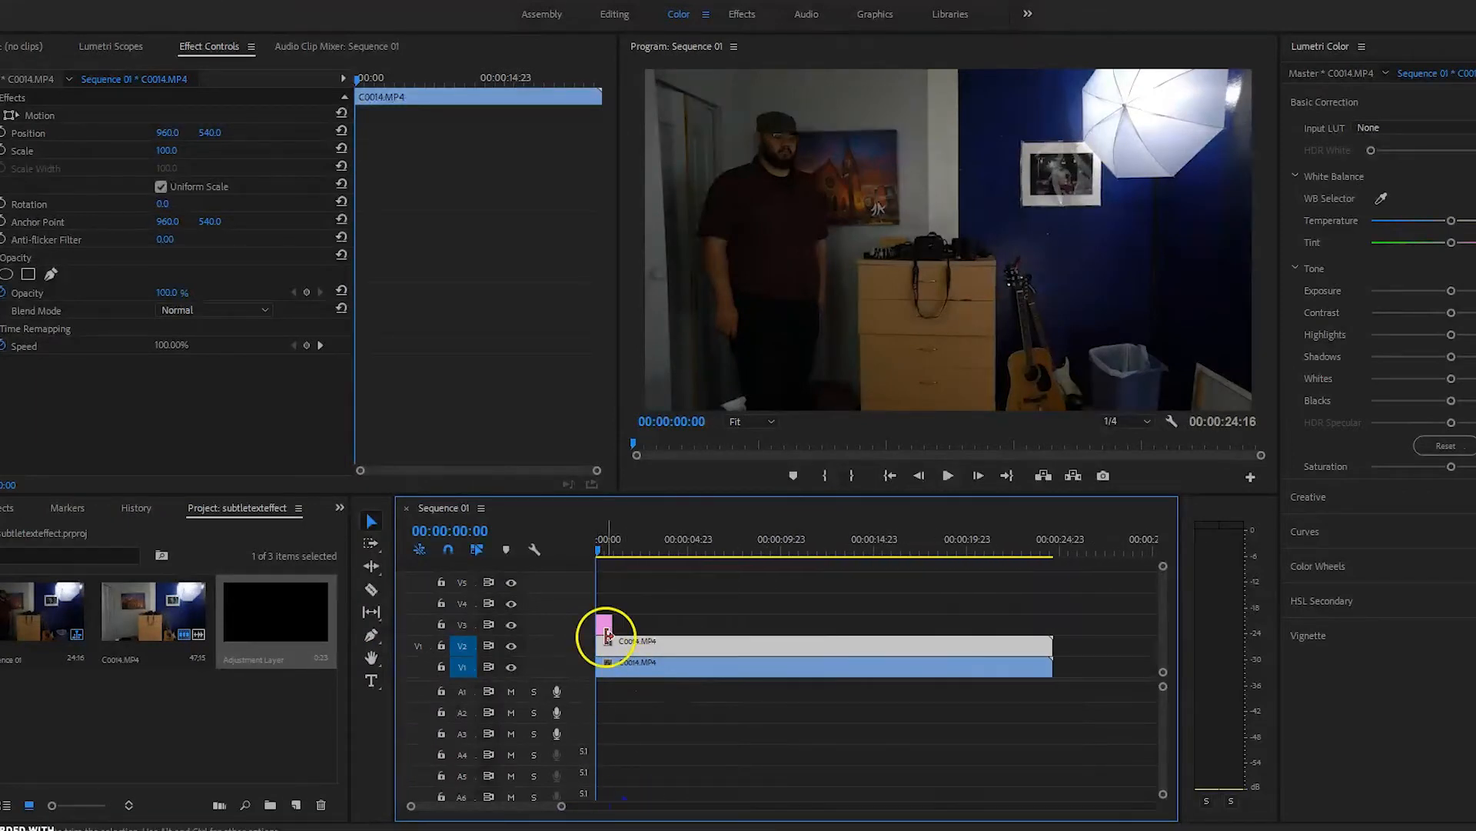
pyautogui.moveTo(607, 632); pyautogui.dragTo(1052, 640)
pyautogui.click(183, 14)
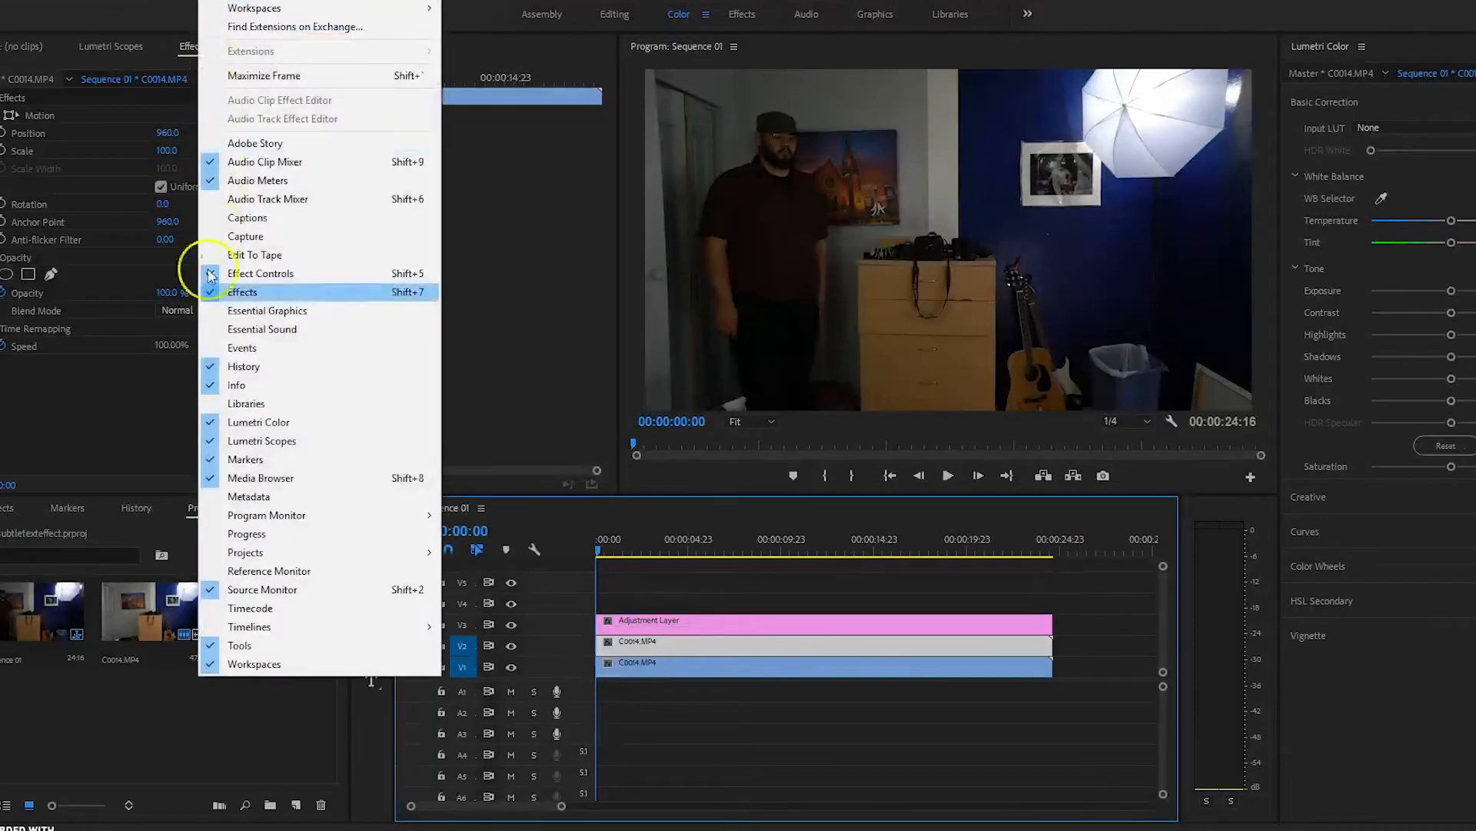
# Step: Search the Effects panel for Crop and apply it to the adjustment layer
pyautogui.click(269, 277)
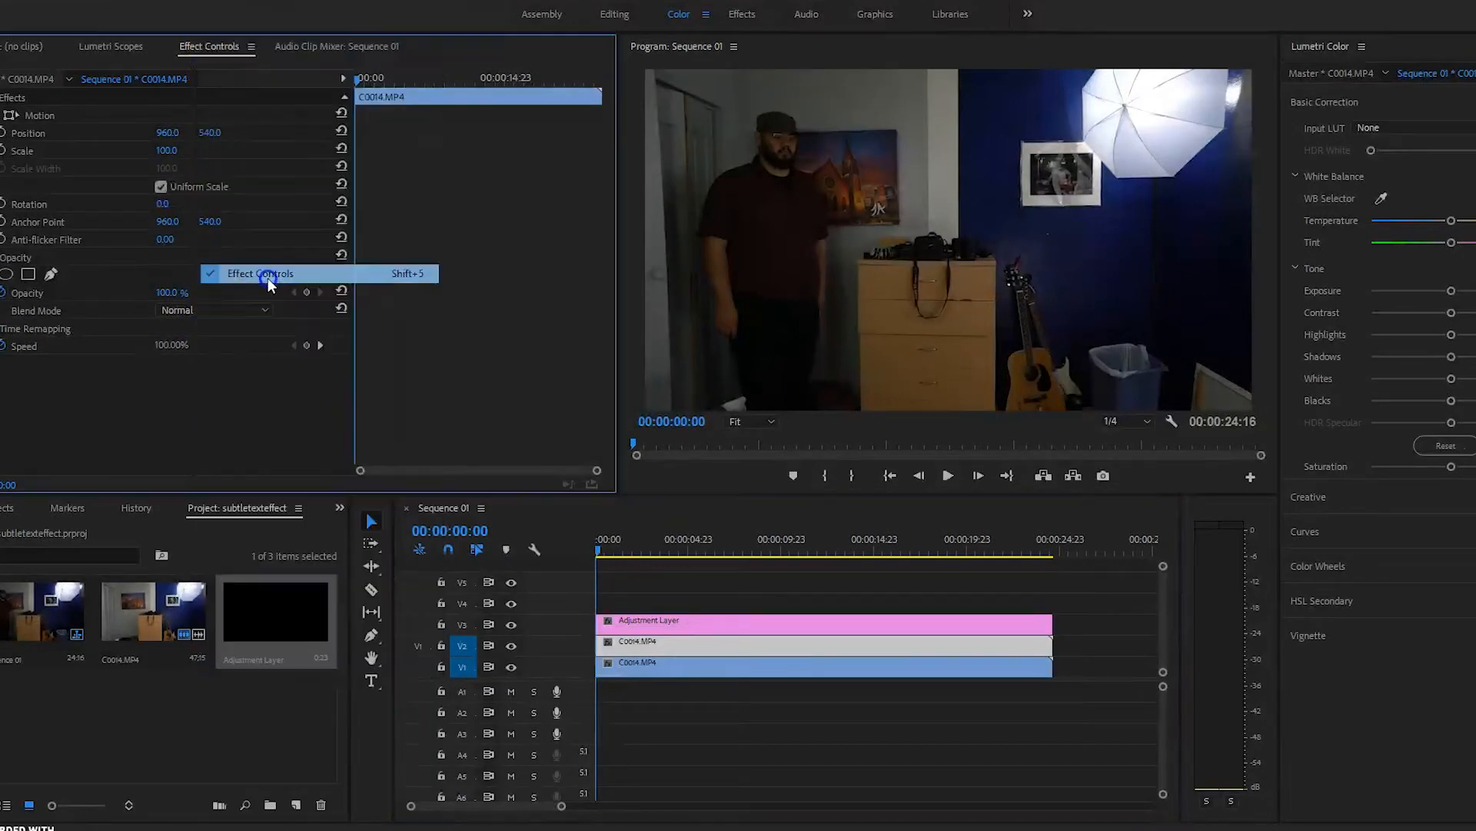
pyautogui.click(256, 23)
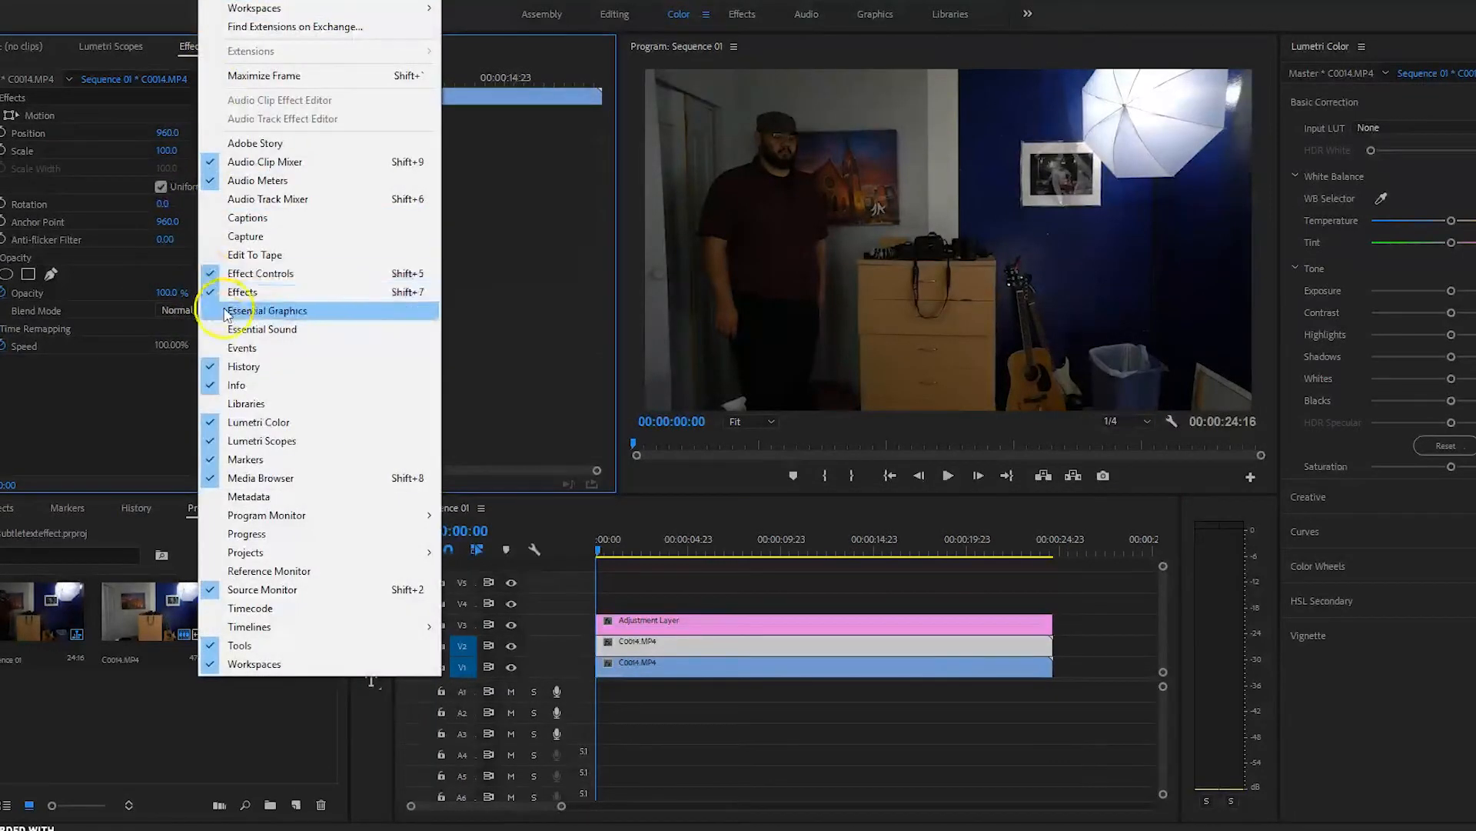
pyautogui.click(252, 293)
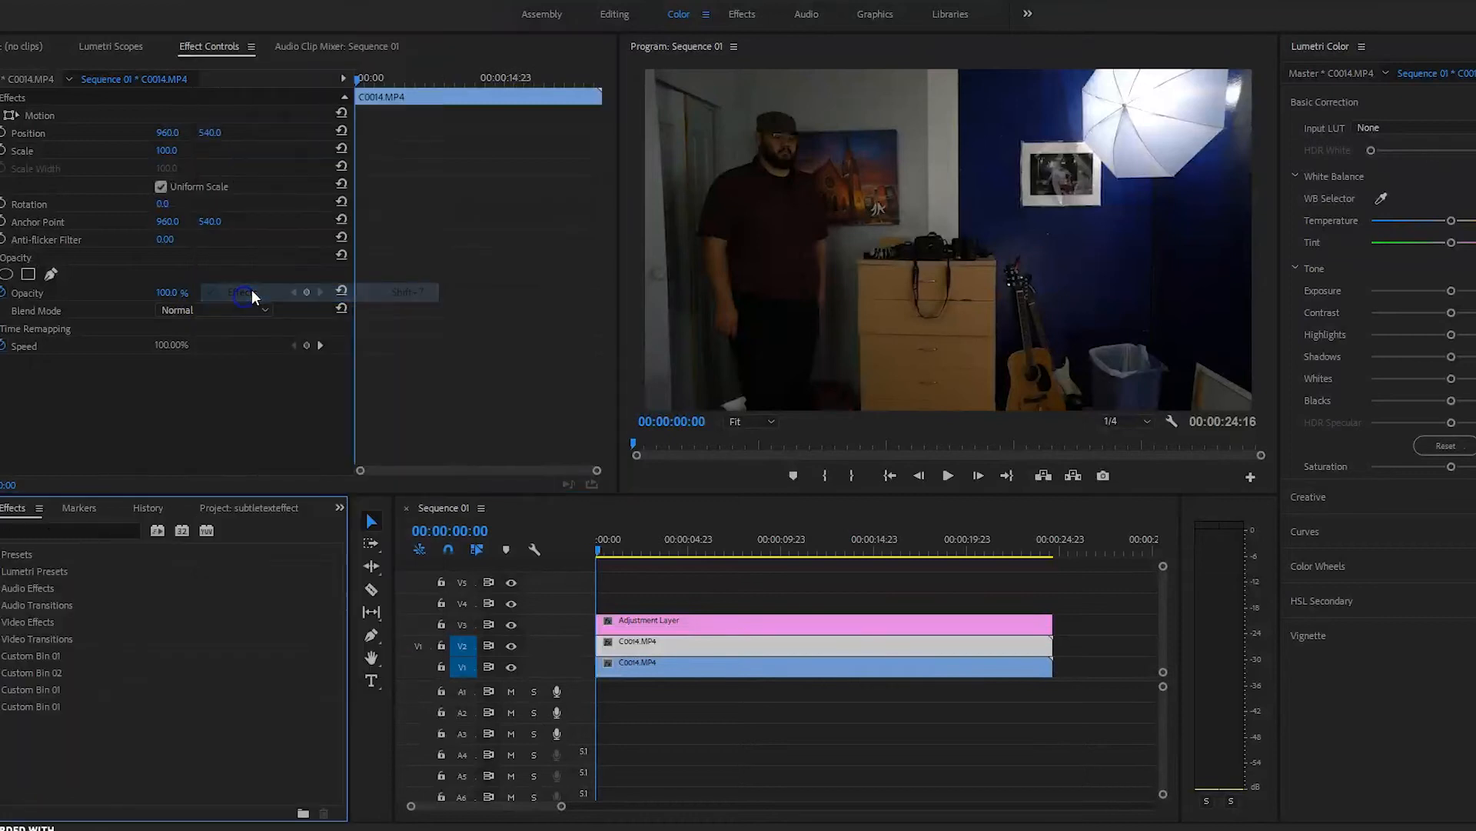
pyautogui.click(72, 531)
pyautogui.write('croo')
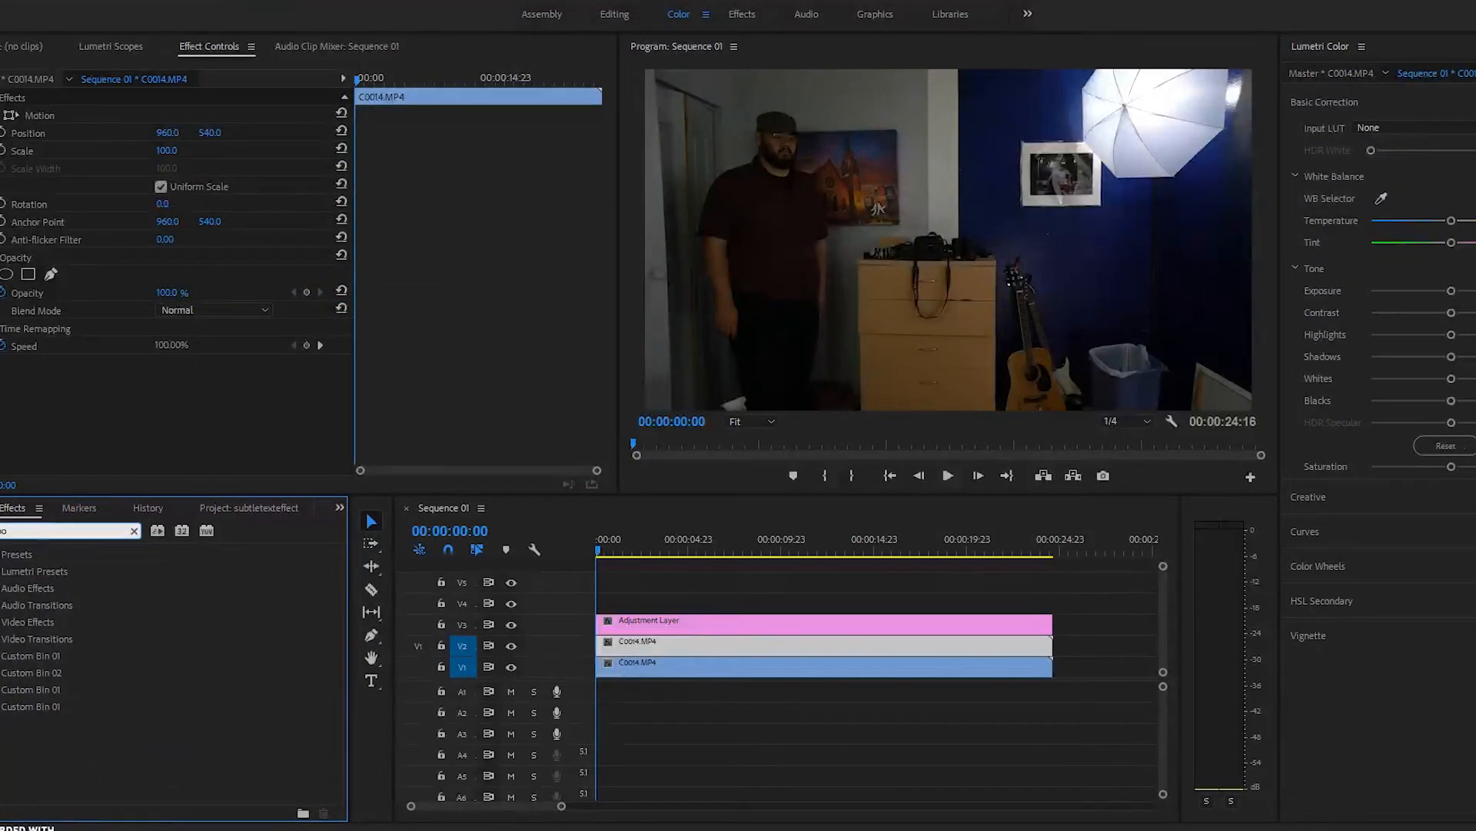
pyautogui.press('BackSpace')
pyautogui.write('p')
pyautogui.moveTo(96, 654); pyautogui.dragTo(632, 622)
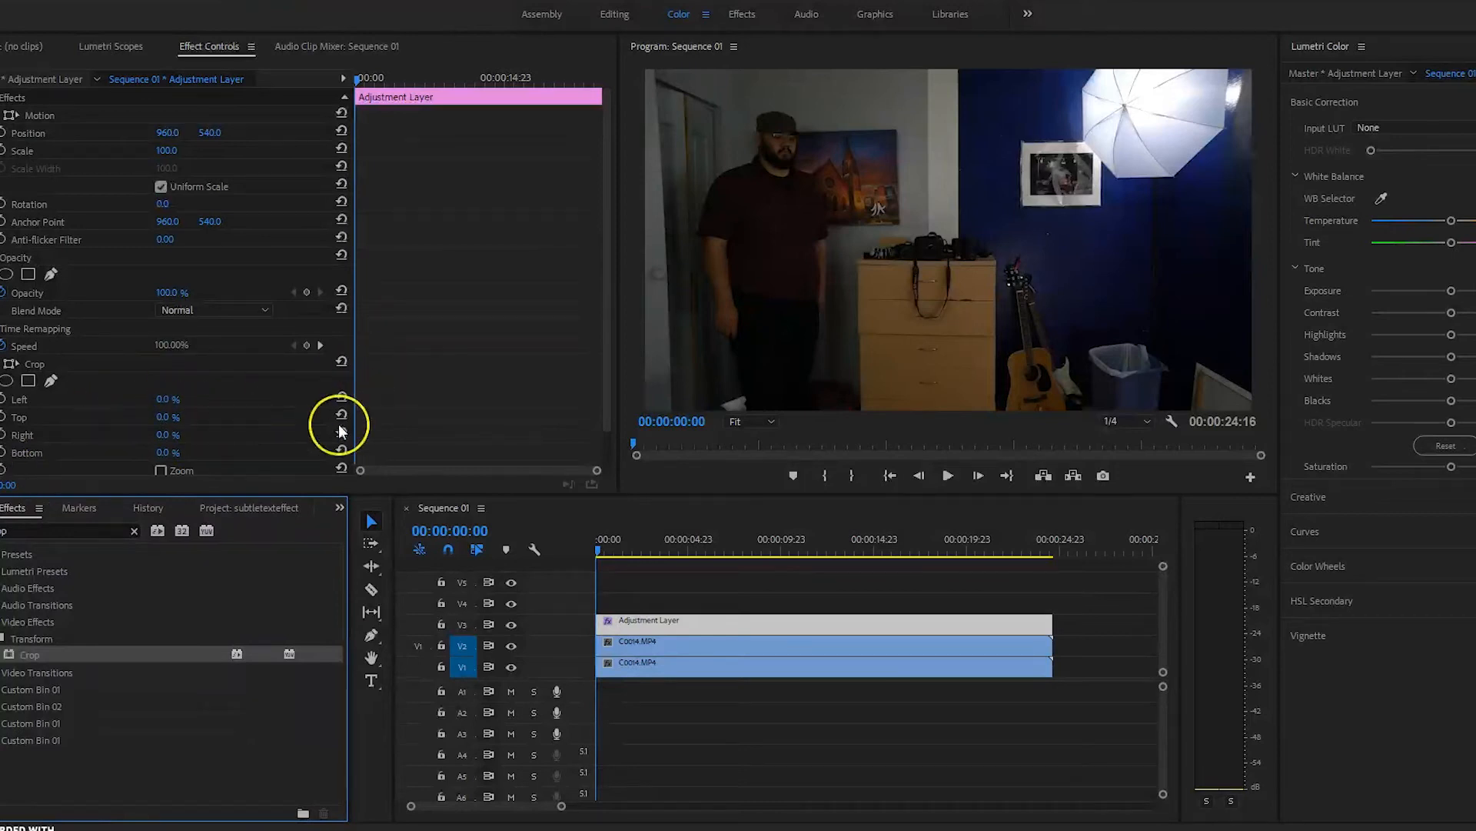
# Step: Set the Crop effect's Top and Bottom values to 12.2%
pyautogui.click(176, 415)
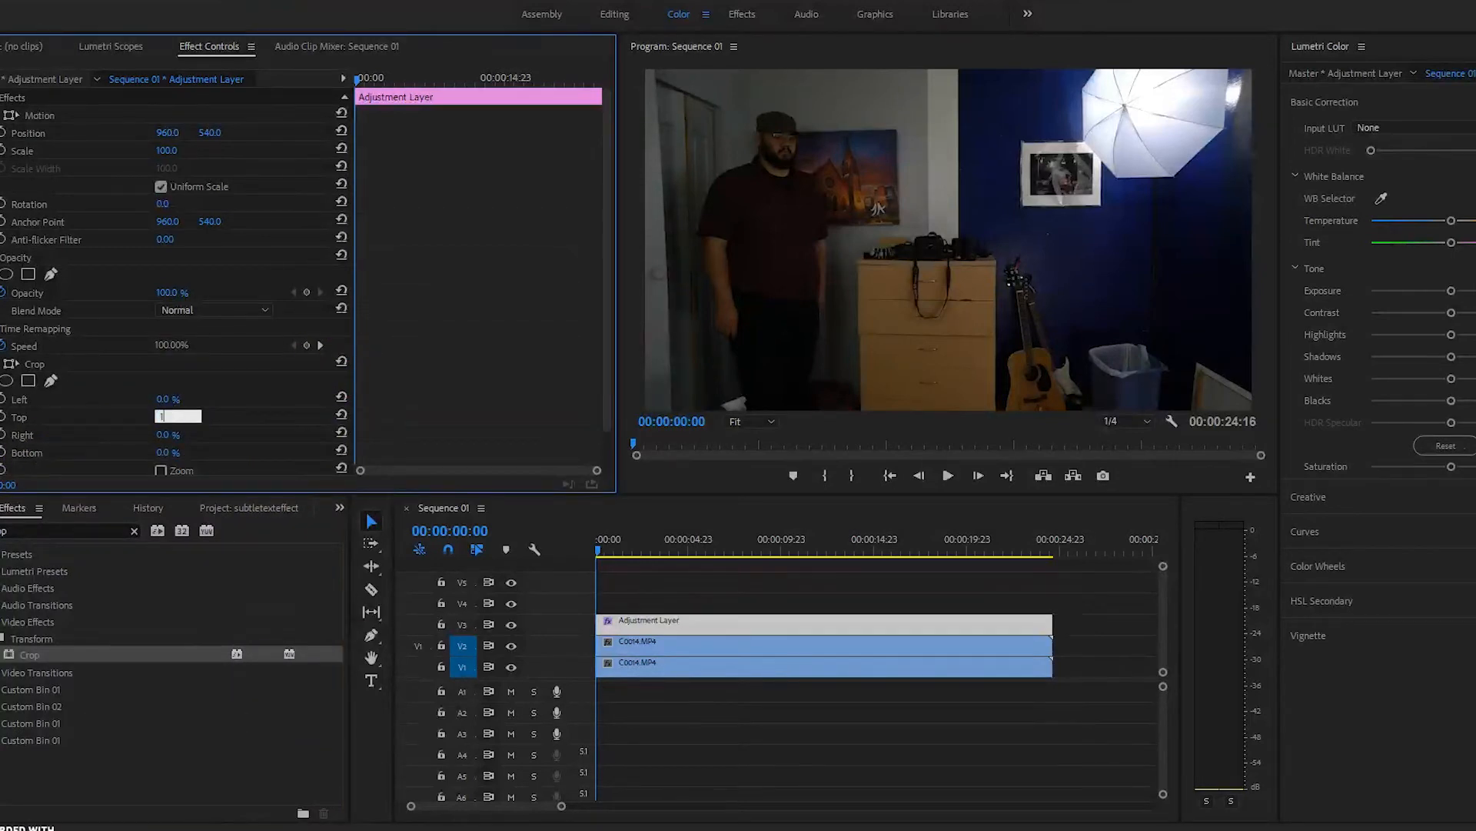
pyautogui.write('12.2')
pyautogui.click(171, 452)
pyautogui.write('12')
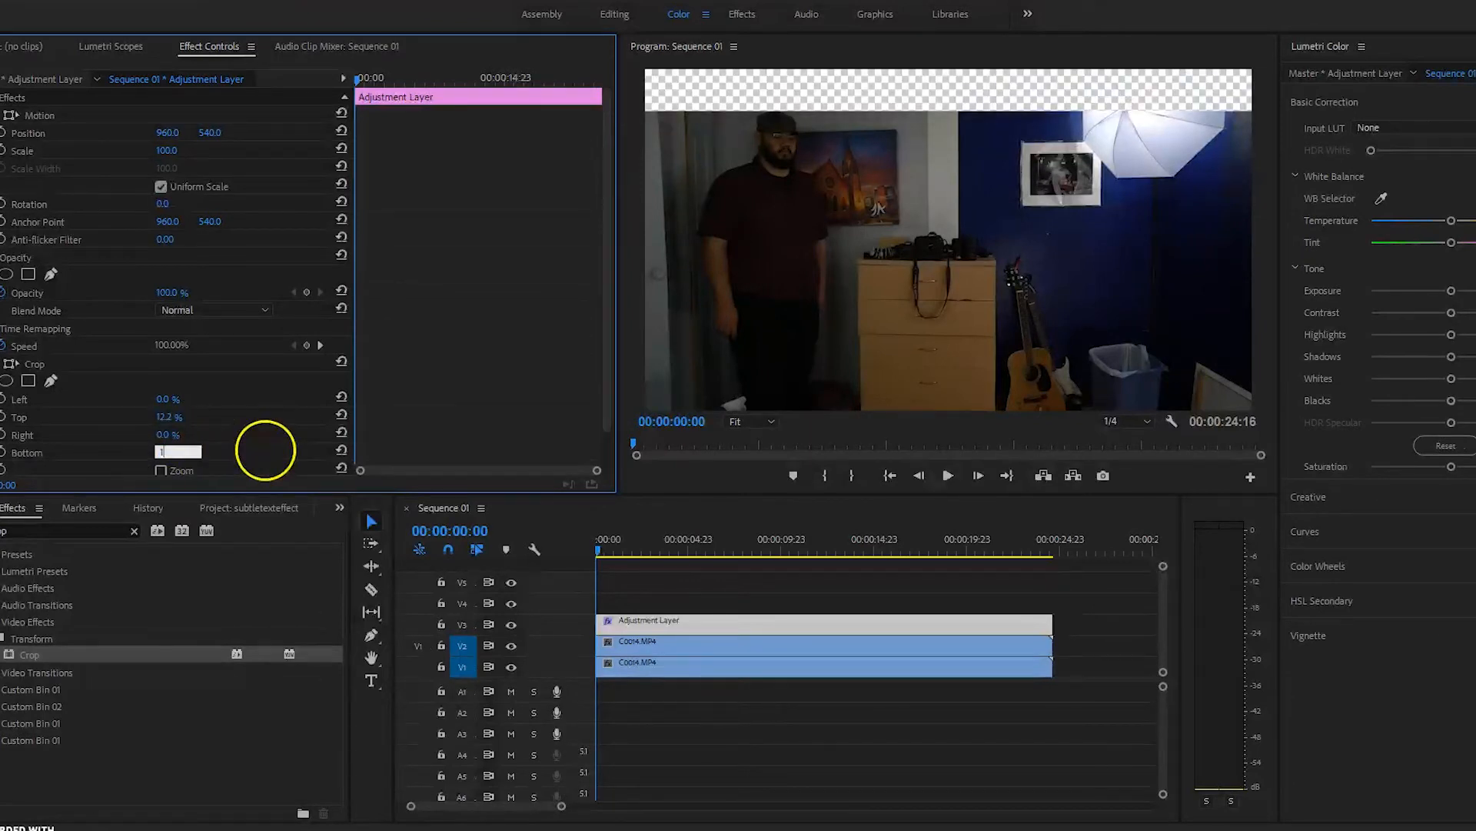
pyautogui.write('.2')
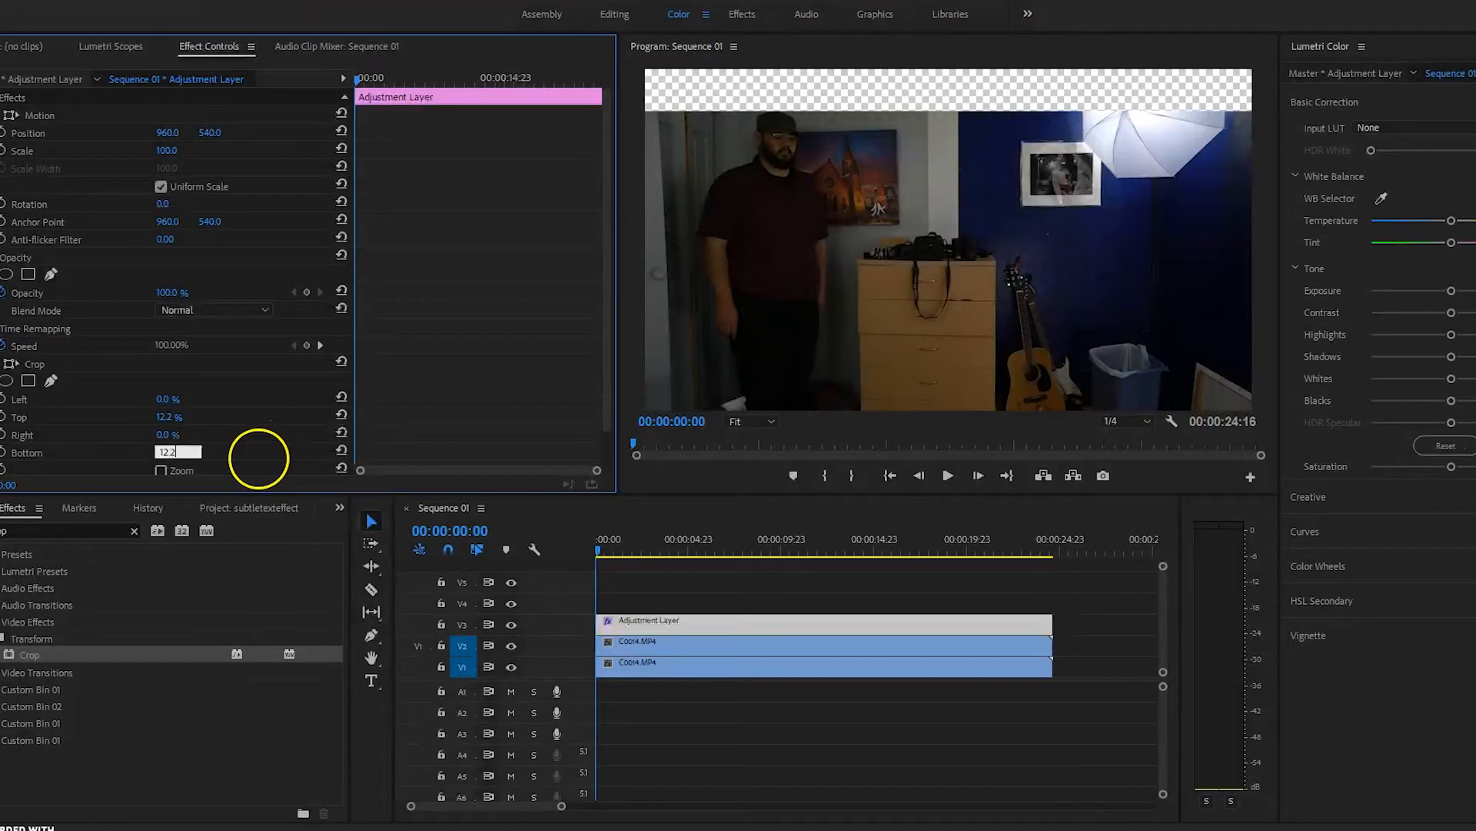
pyautogui.click(228, 417)
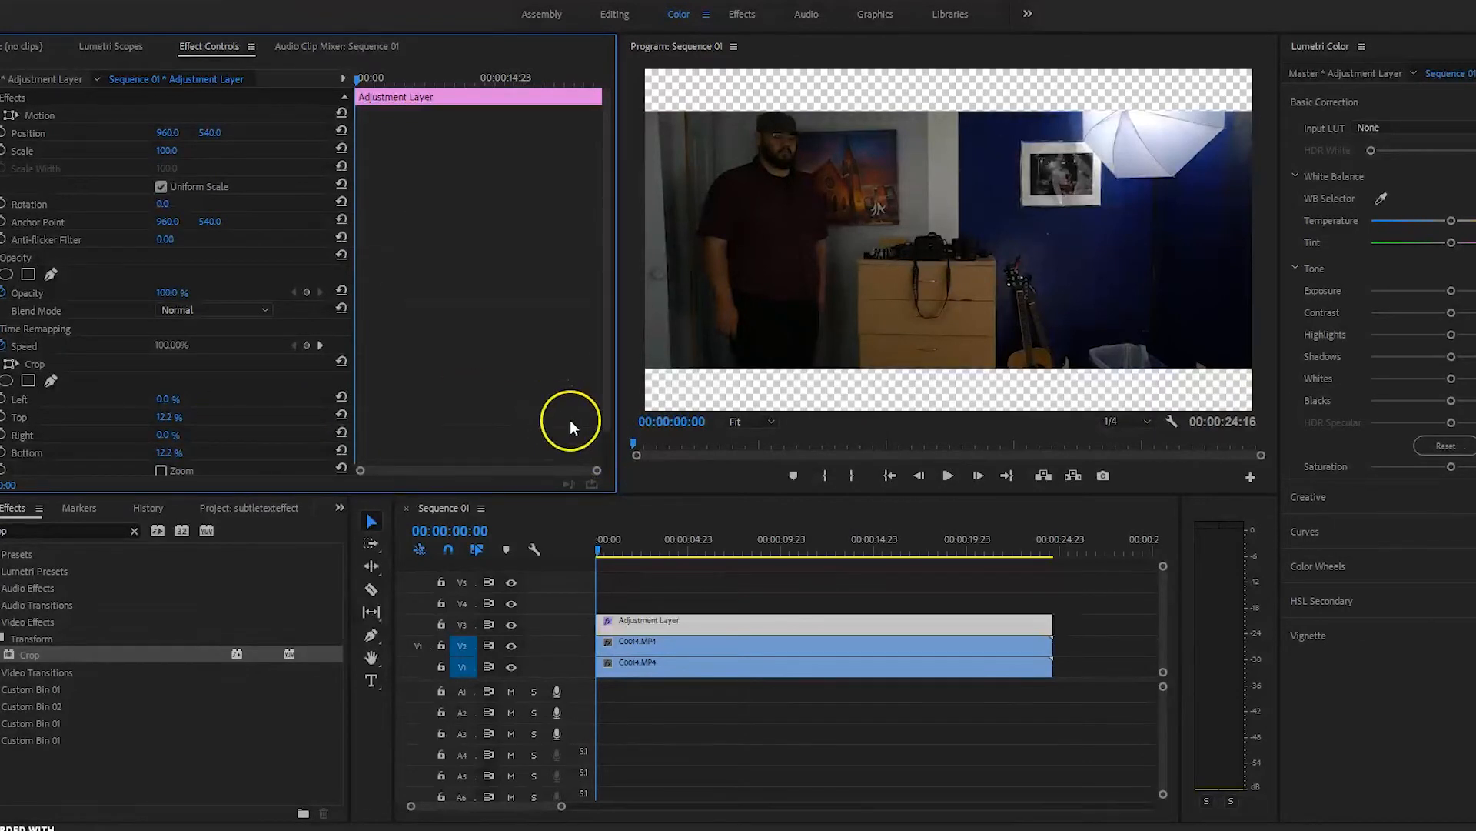
pyautogui.click(602, 552)
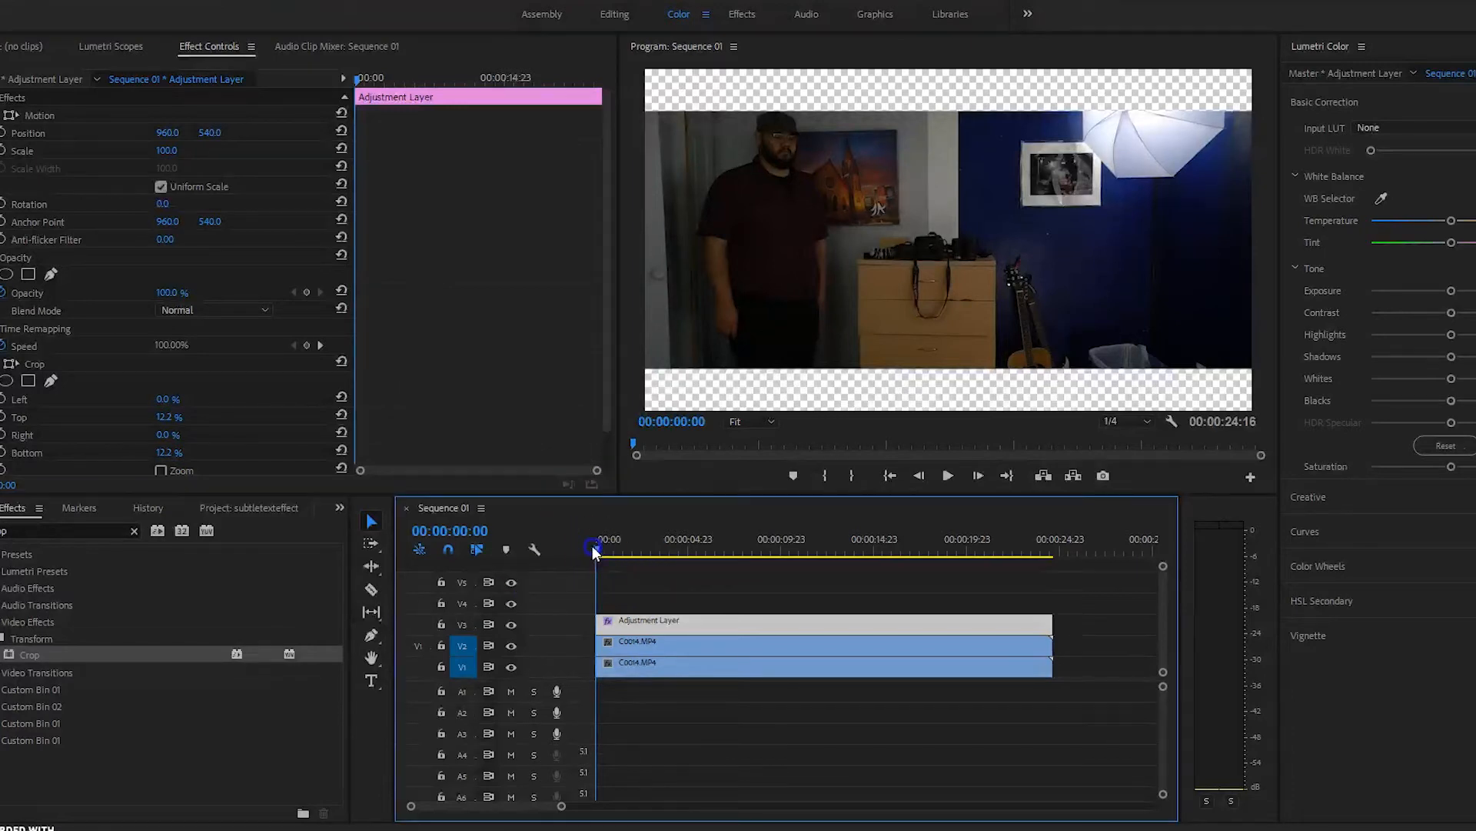
# Step: At 00:00:04:02, create a new legacy title named 'Custom Title'
pyautogui.moveTo(597, 549); pyautogui.dragTo(671, 589)
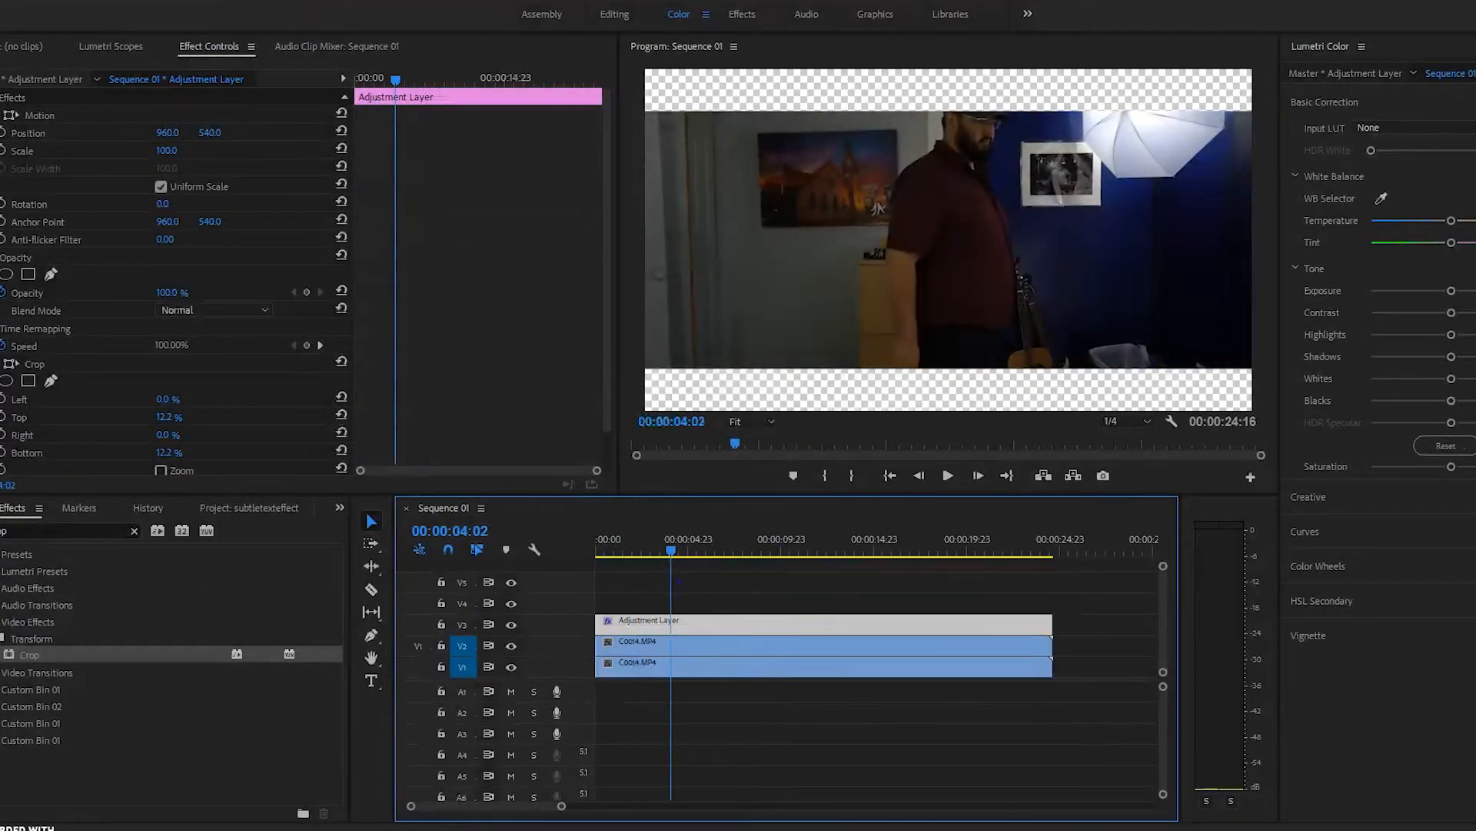
pyautogui.click(218, 4)
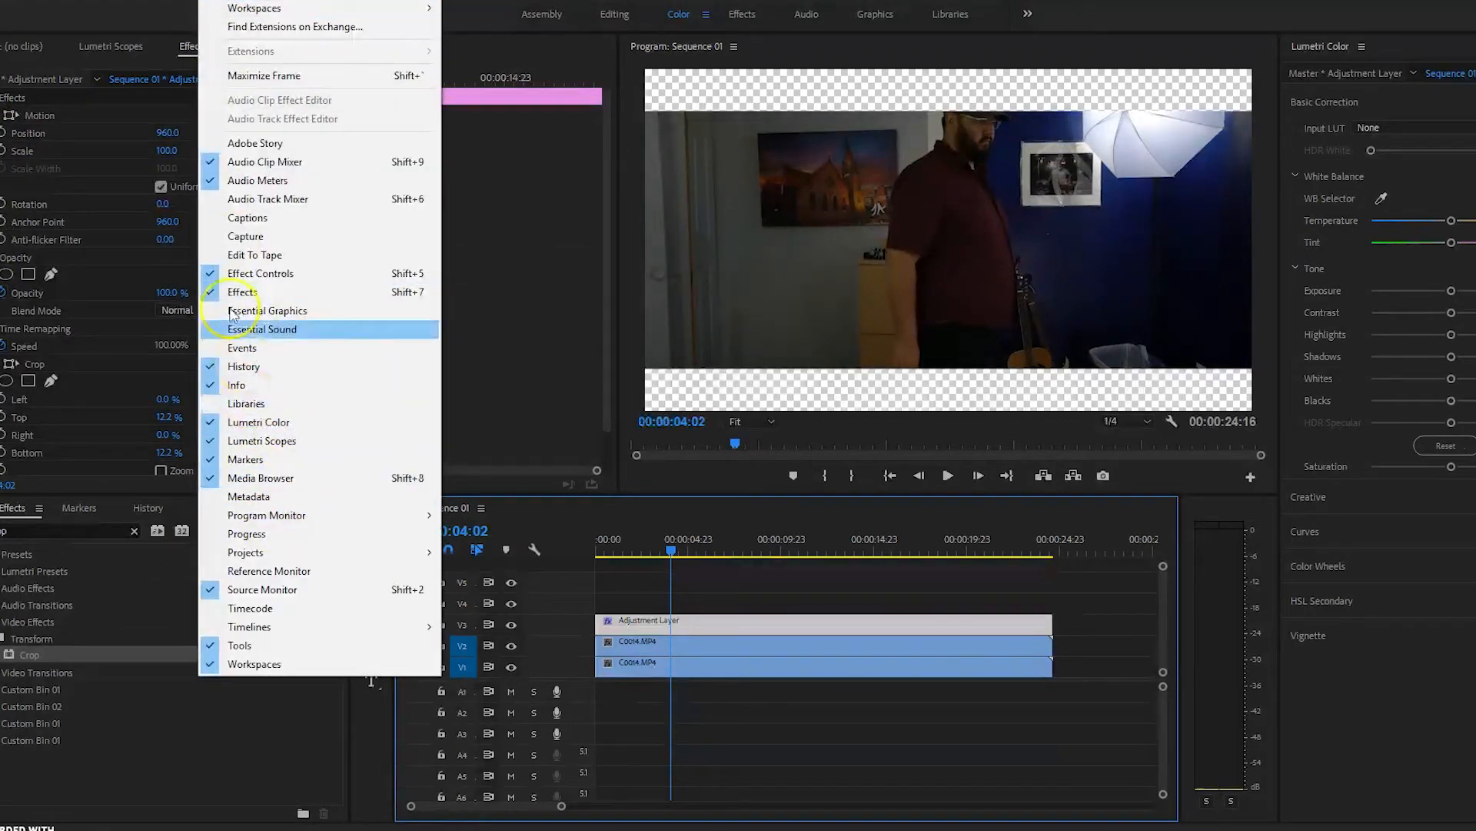
pyautogui.moveTo(36, 2)
pyautogui.moveTo(115, 8)
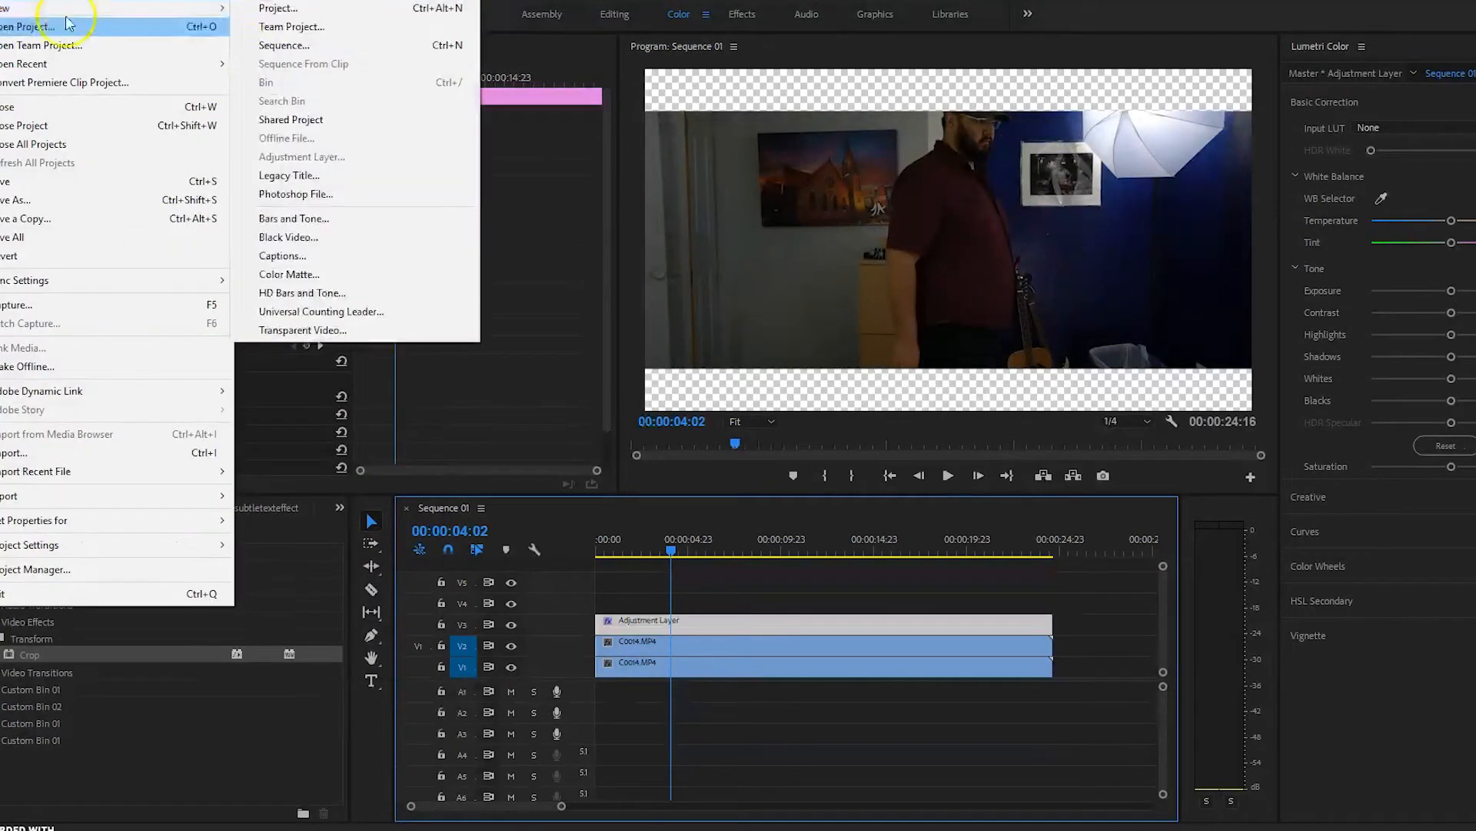
pyautogui.click(316, 171)
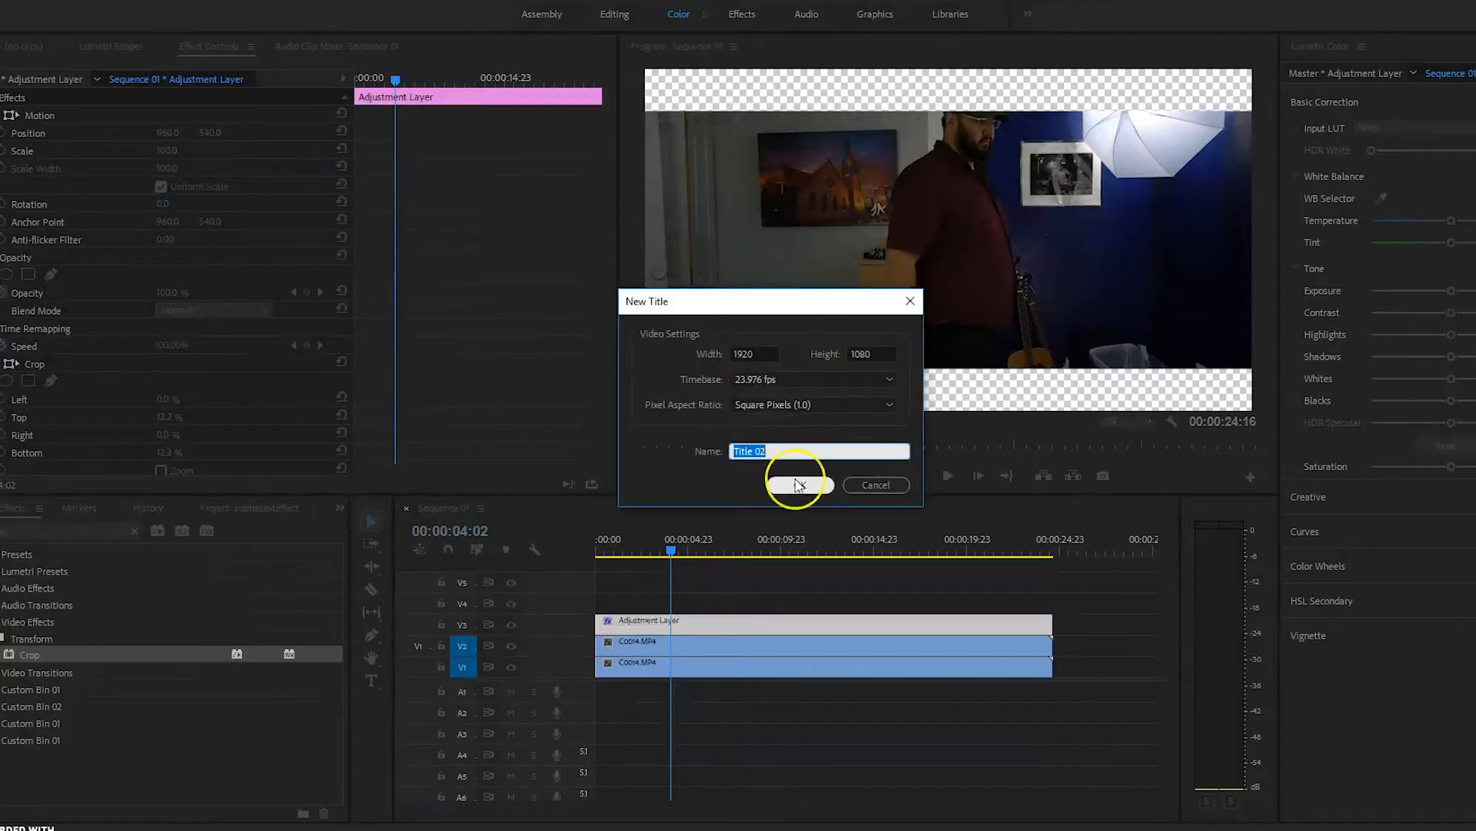
pyautogui.press('BackSpace')
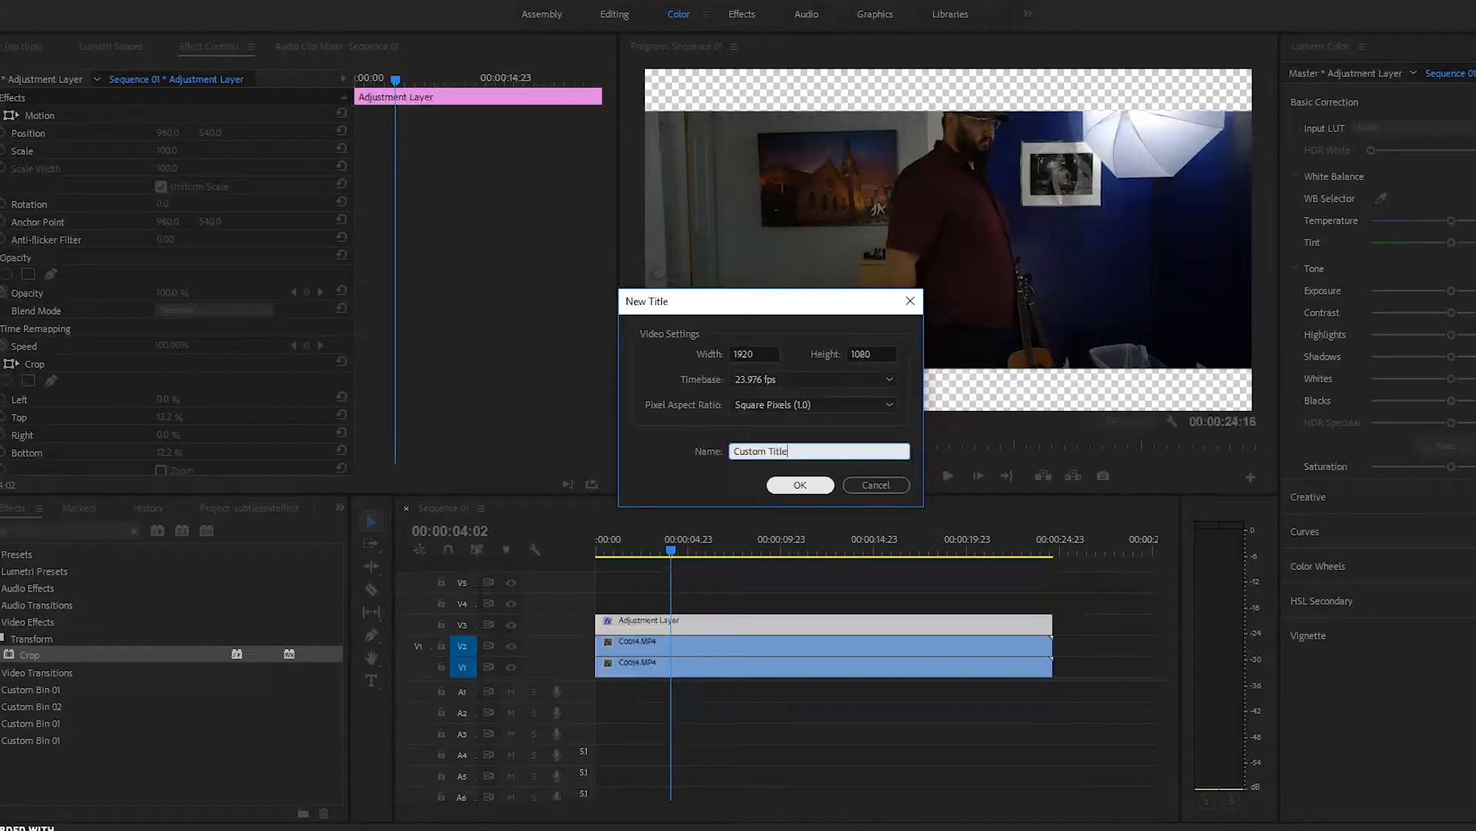
pyautogui.click(800, 483)
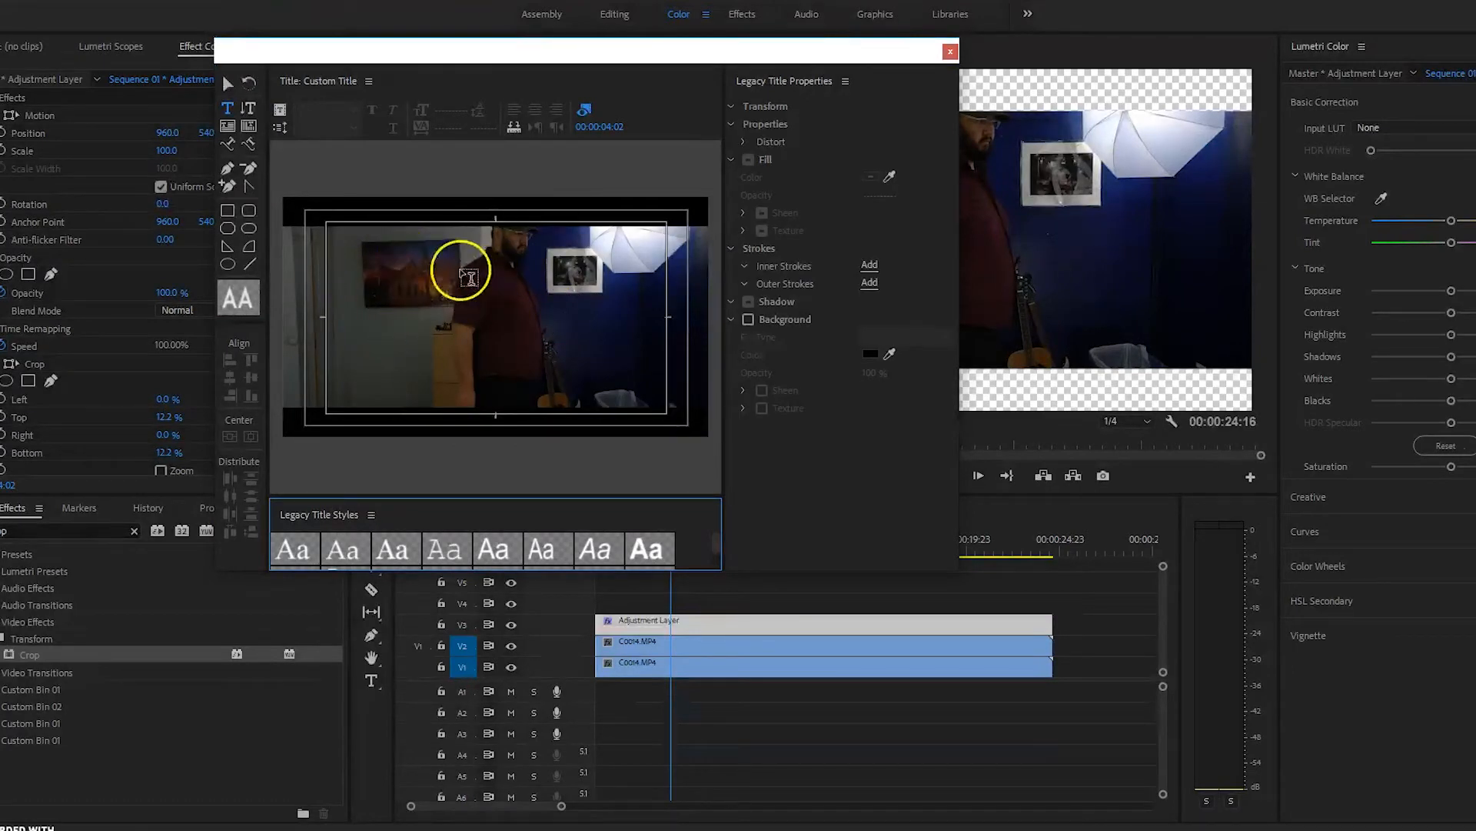
# Step: Place a text box on the title canvas and set its font family to The Blacklist
pyautogui.click(473, 279)
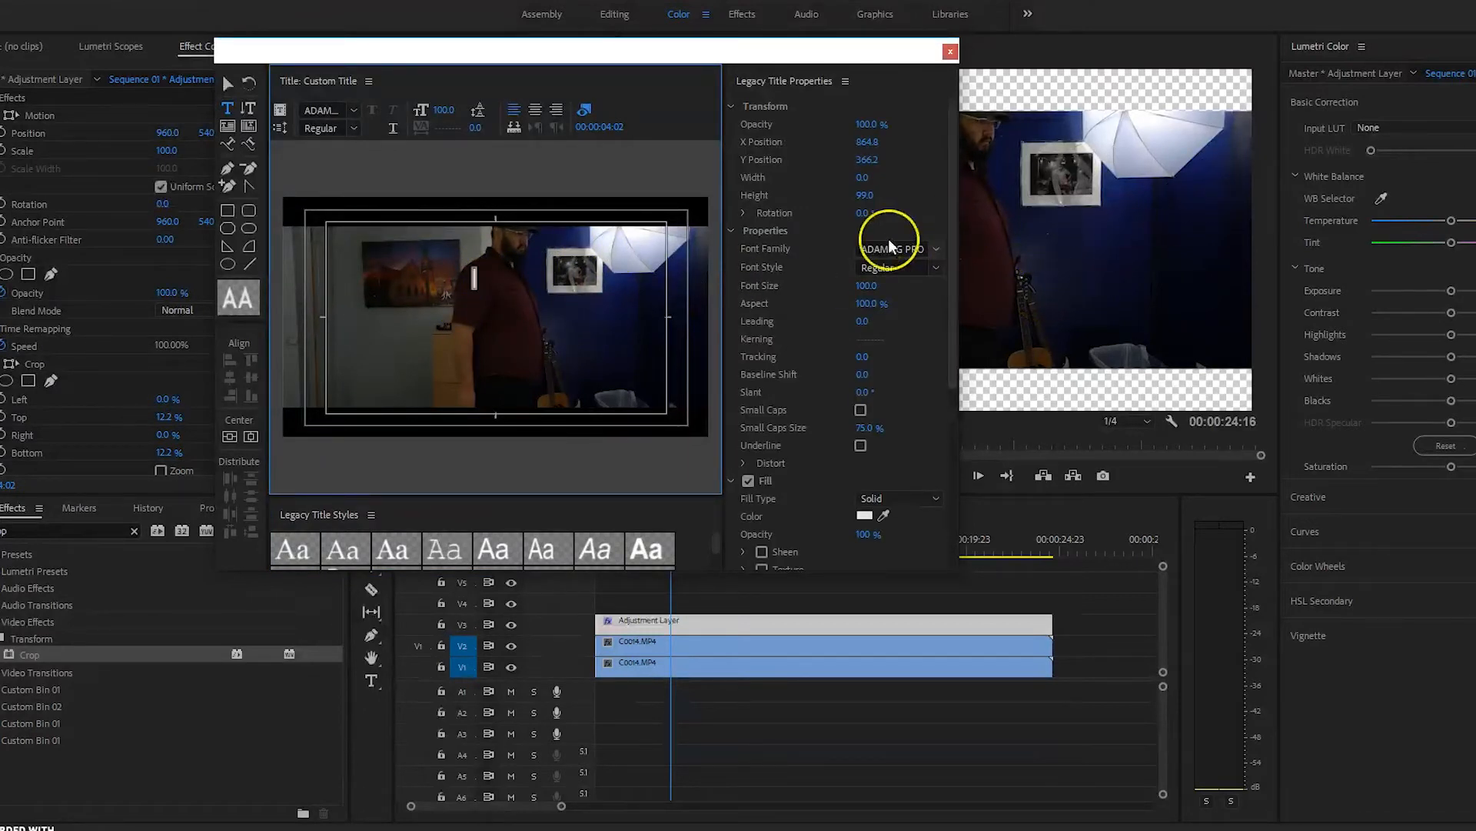
pyautogui.click(934, 251)
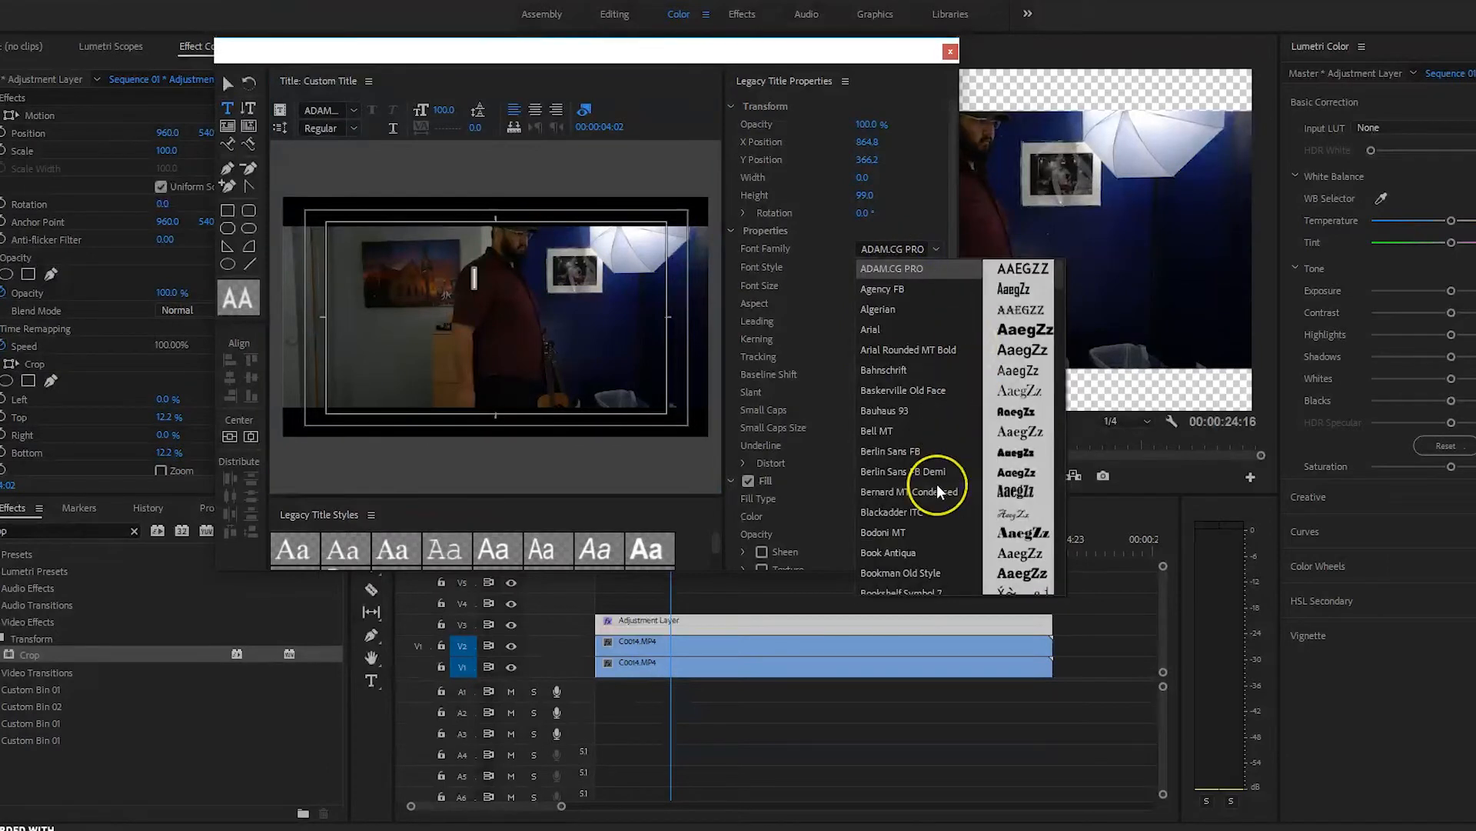
pyautogui.scroll(-10, 937, 486)
pyautogui.scroll(-20, 937, 486)
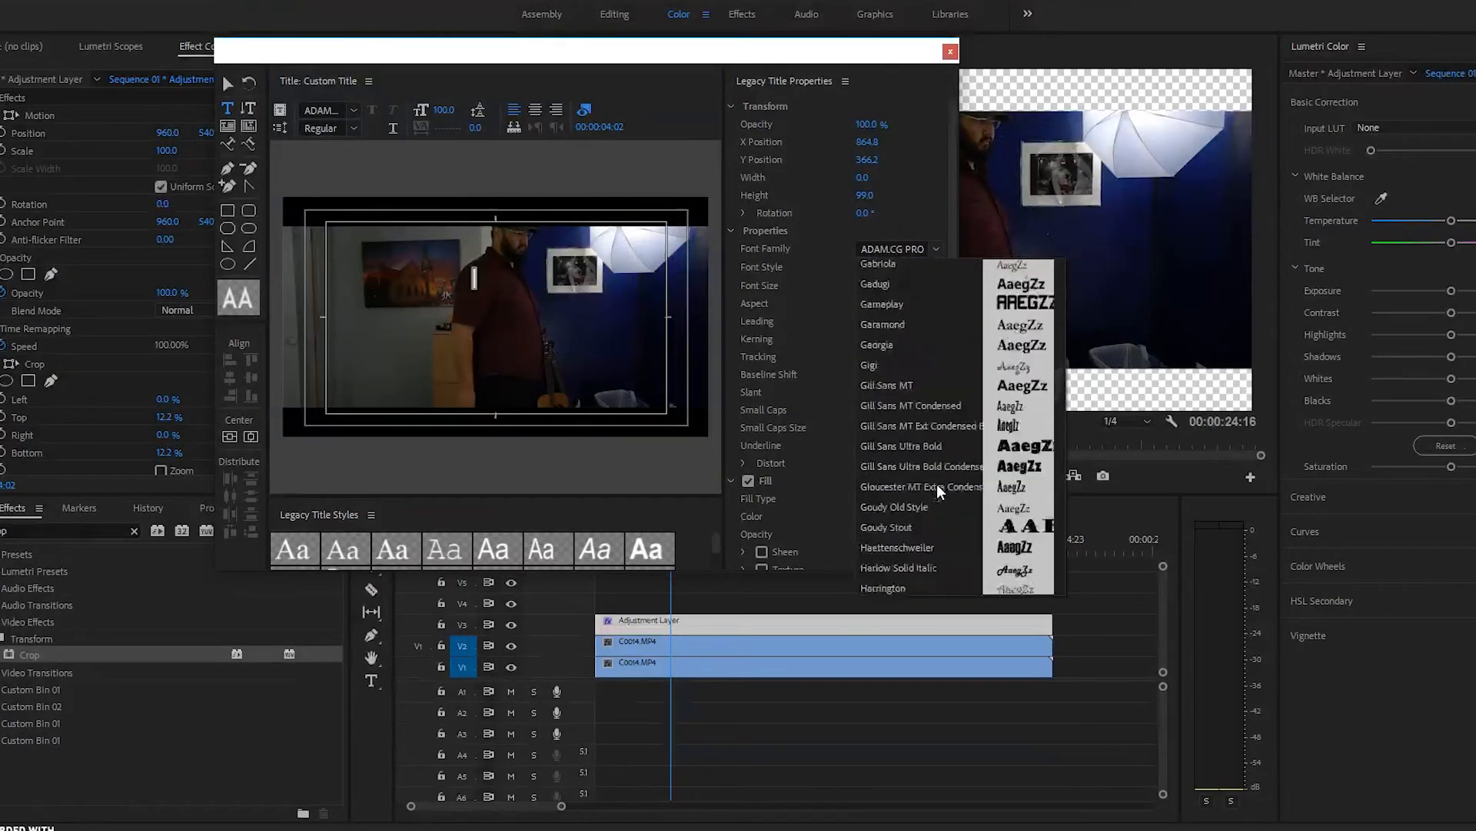
pyautogui.scroll(-15, 937, 483)
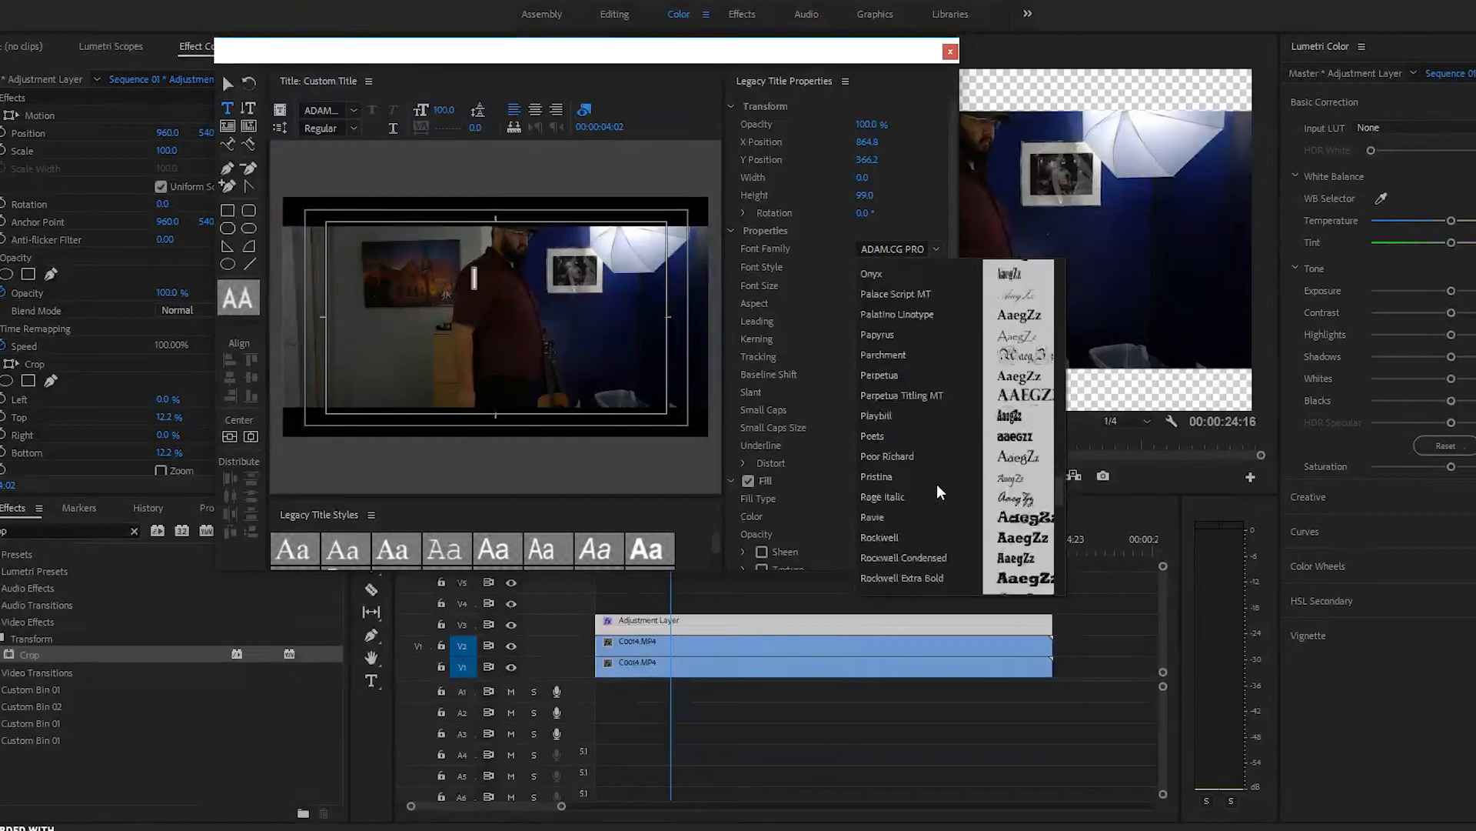
pyautogui.scroll(-3, 936, 492)
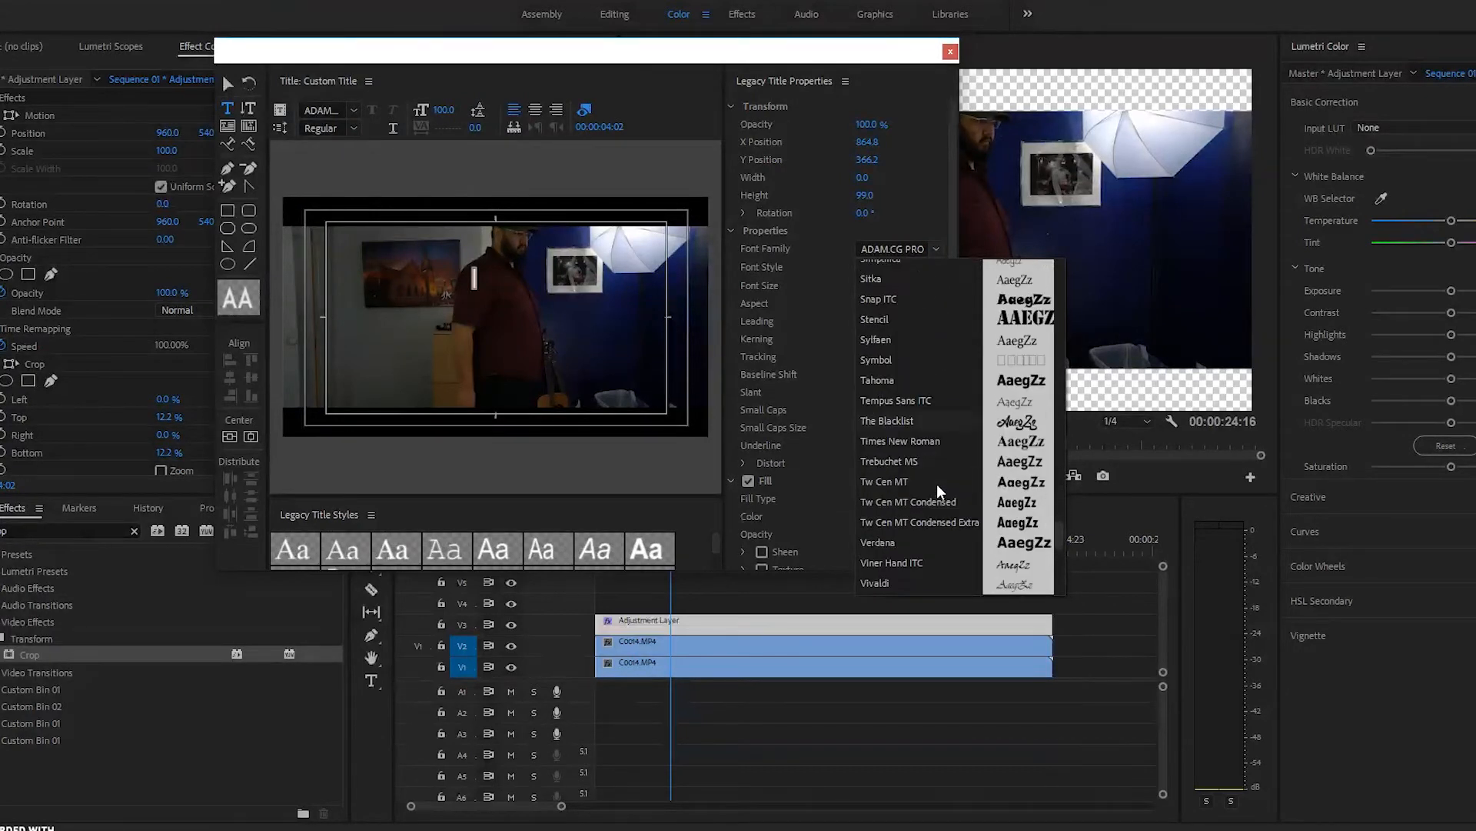
pyautogui.scroll(3, 937, 482)
pyautogui.click(912, 450)
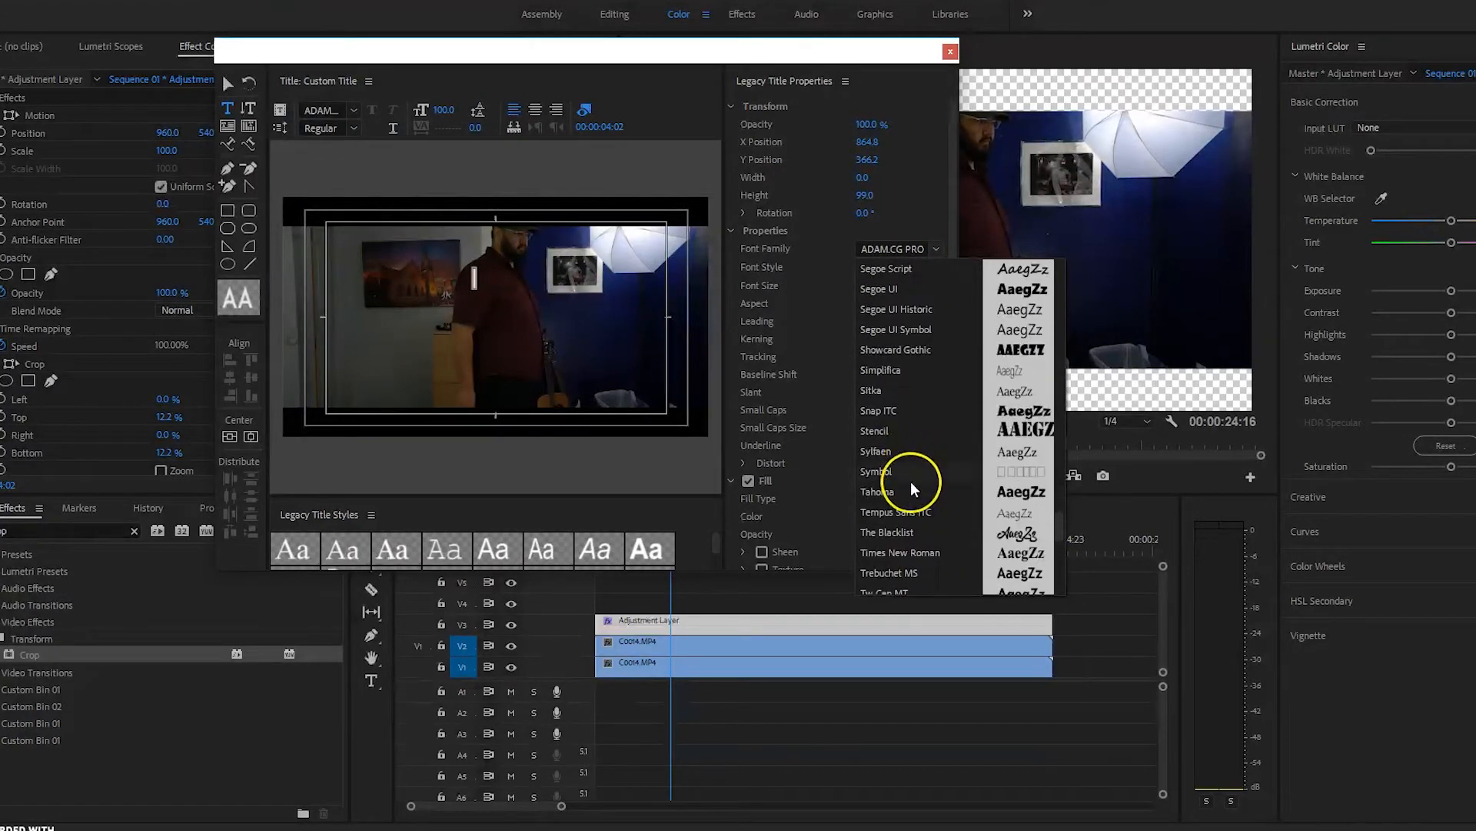
pyautogui.scroll(-1, 910, 481)
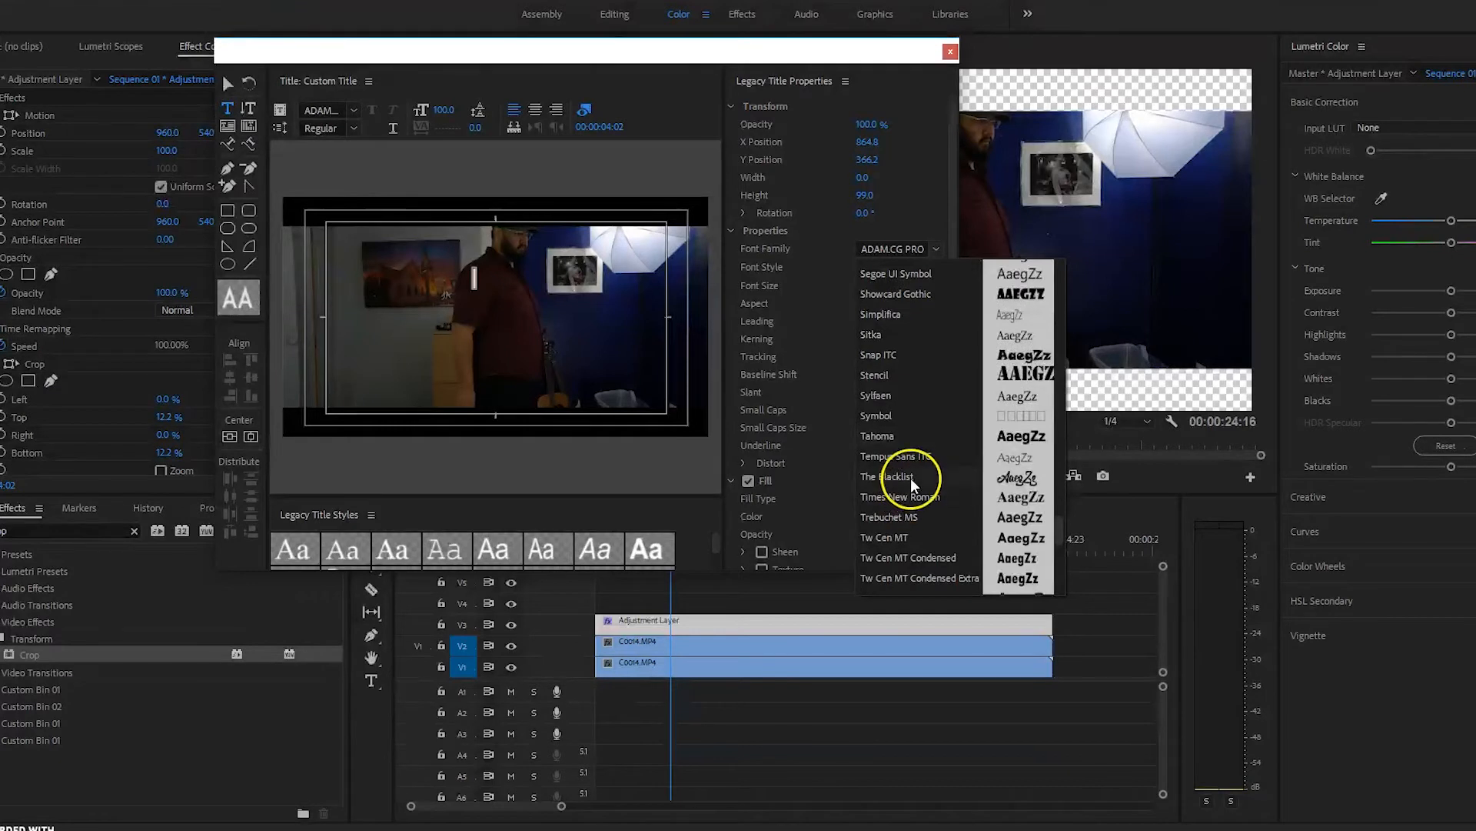
pyautogui.click(910, 477)
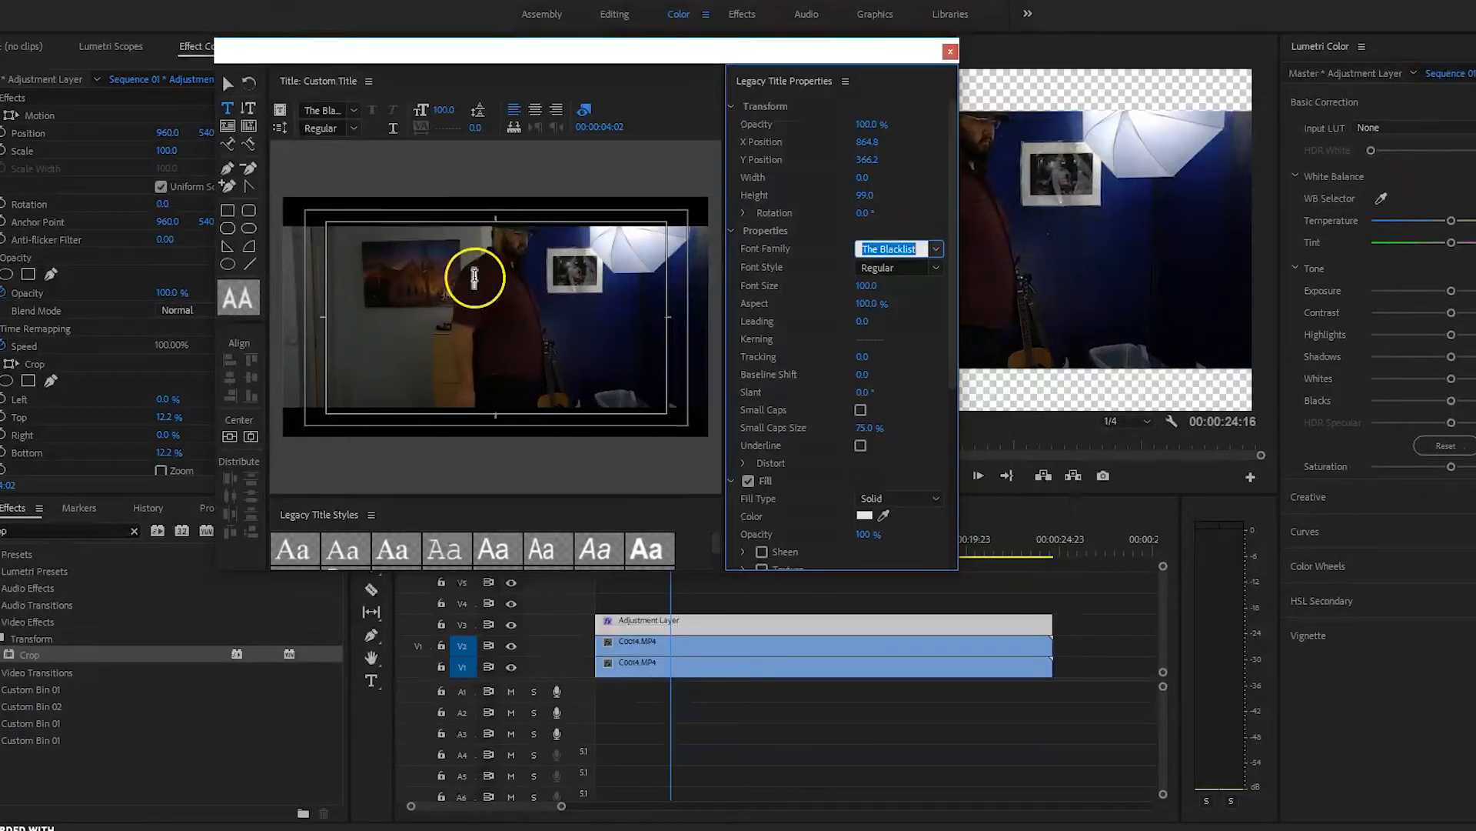
pyautogui.click(475, 277)
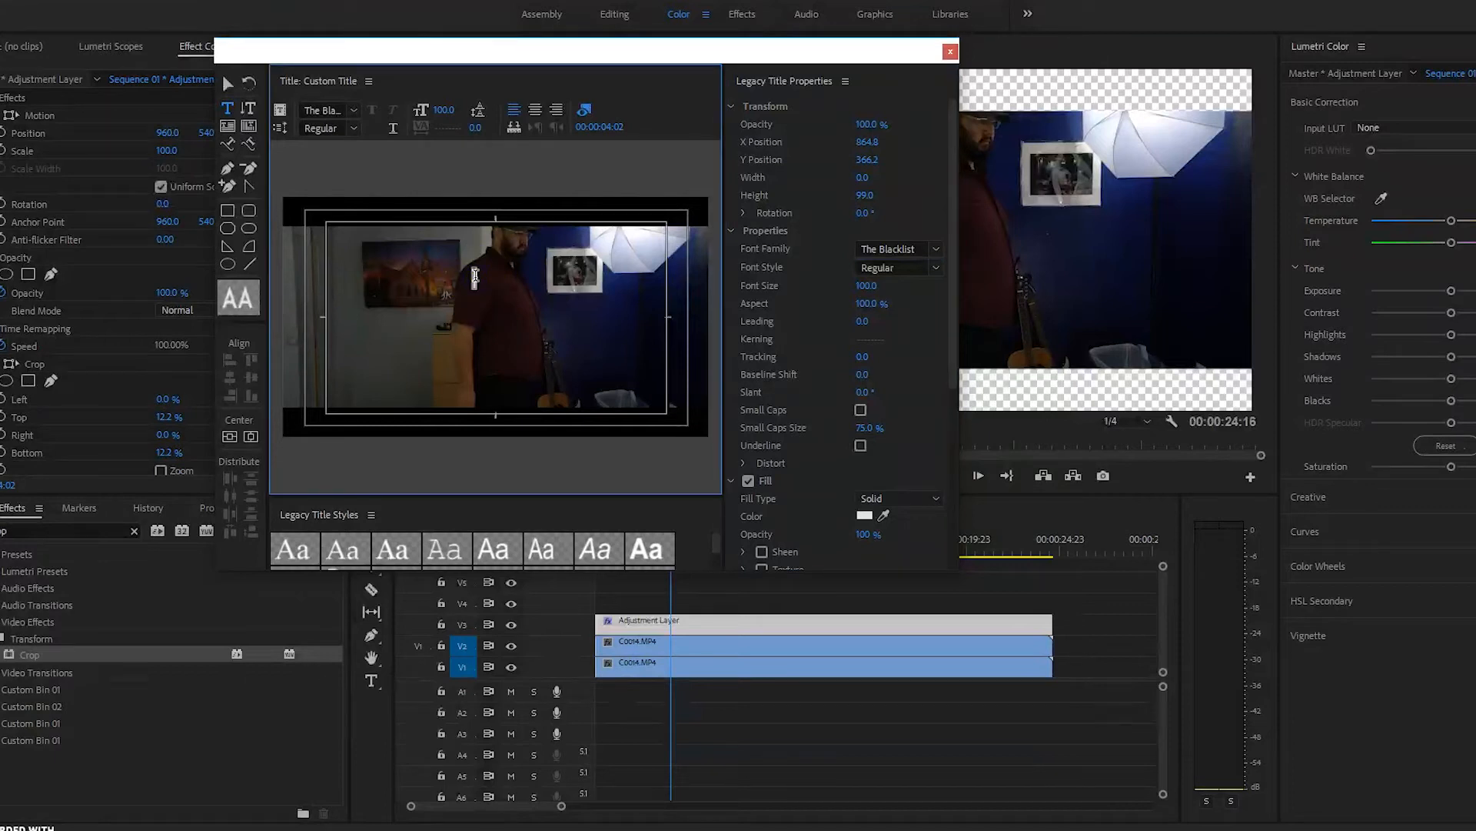
pyautogui.write('T')
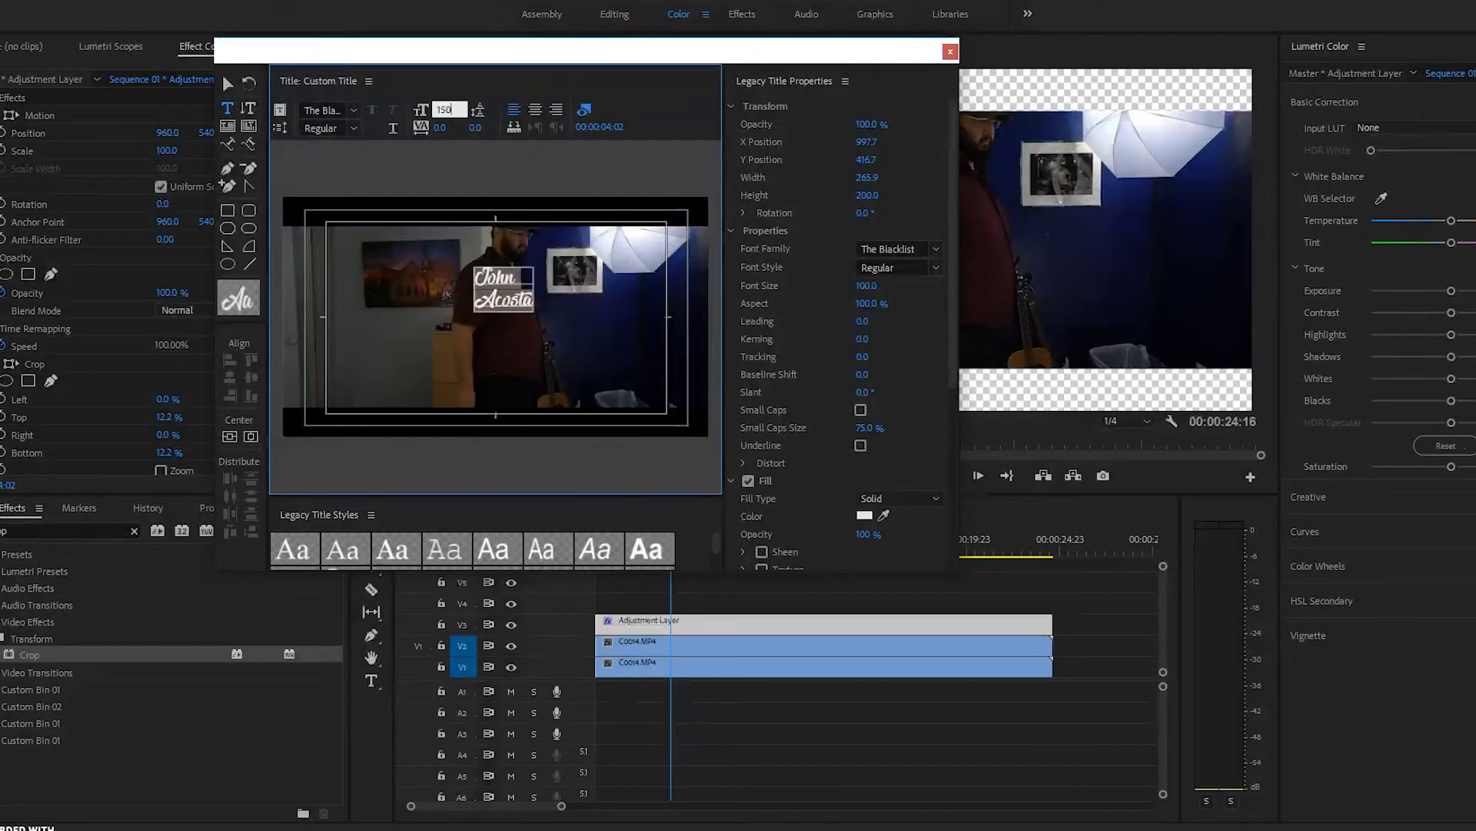
pyautogui.press('Return')
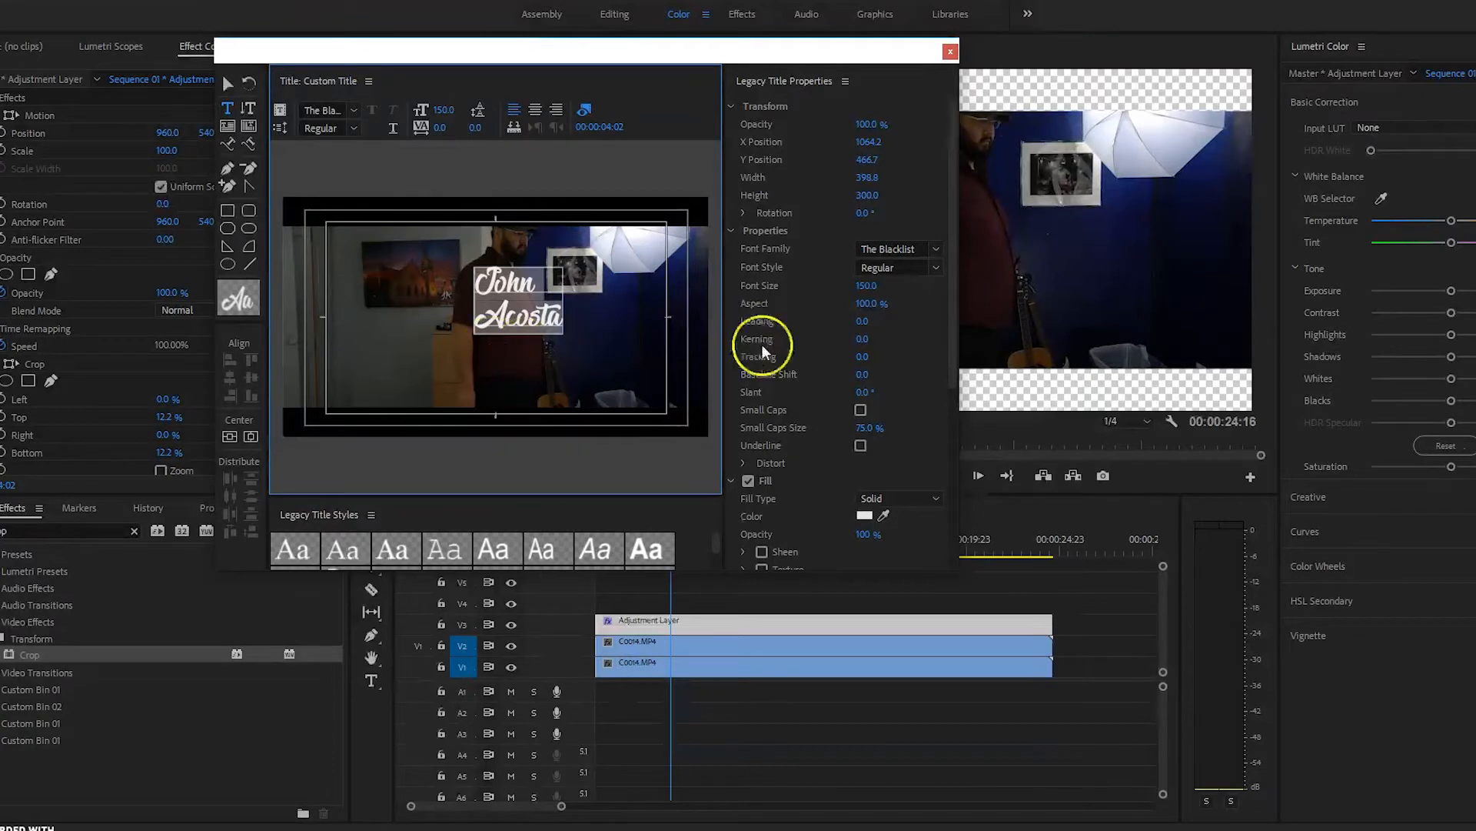
pyautogui.scroll(-2, 950, 365)
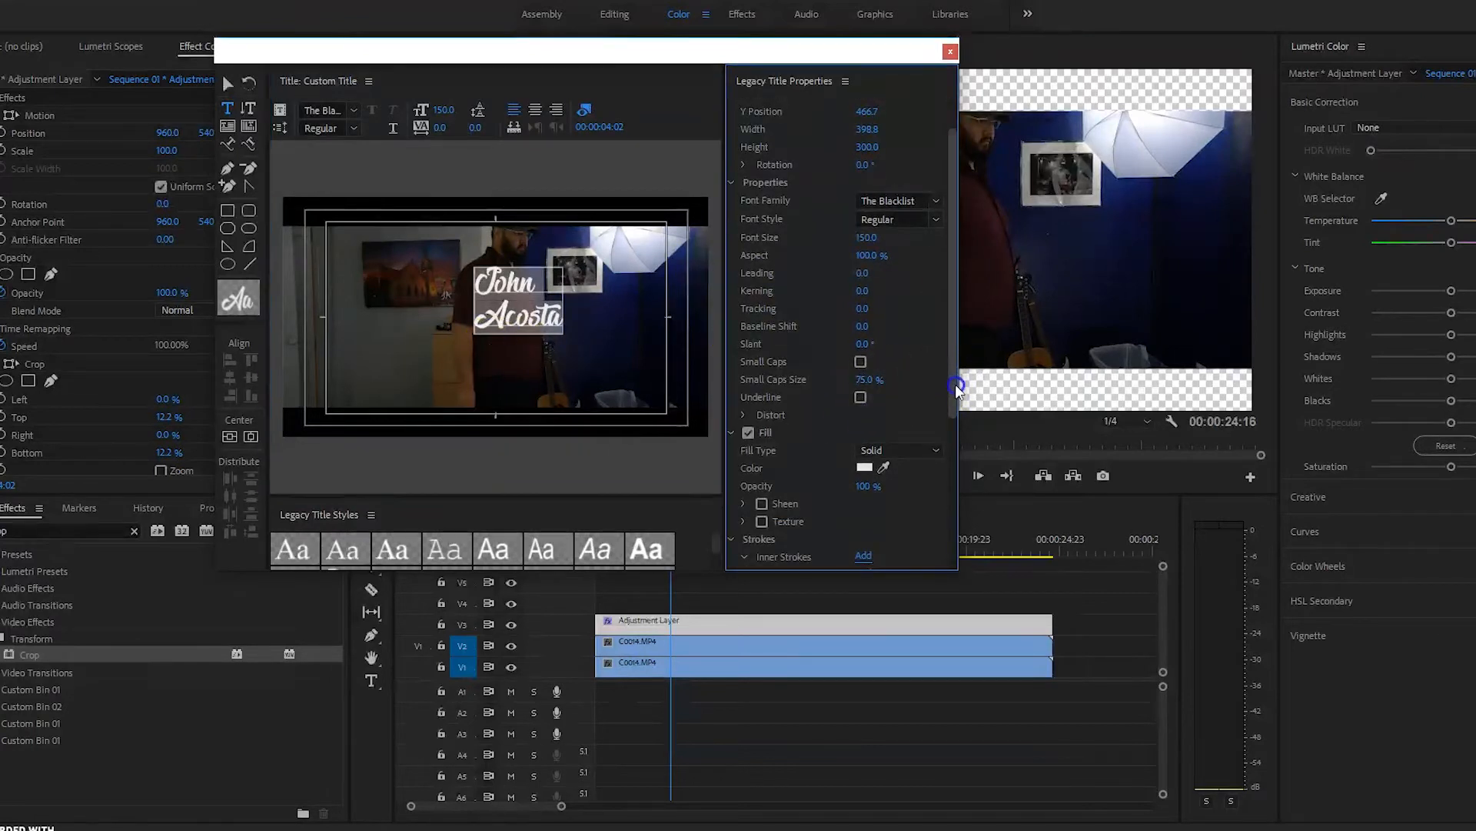
pyautogui.click(446, 111)
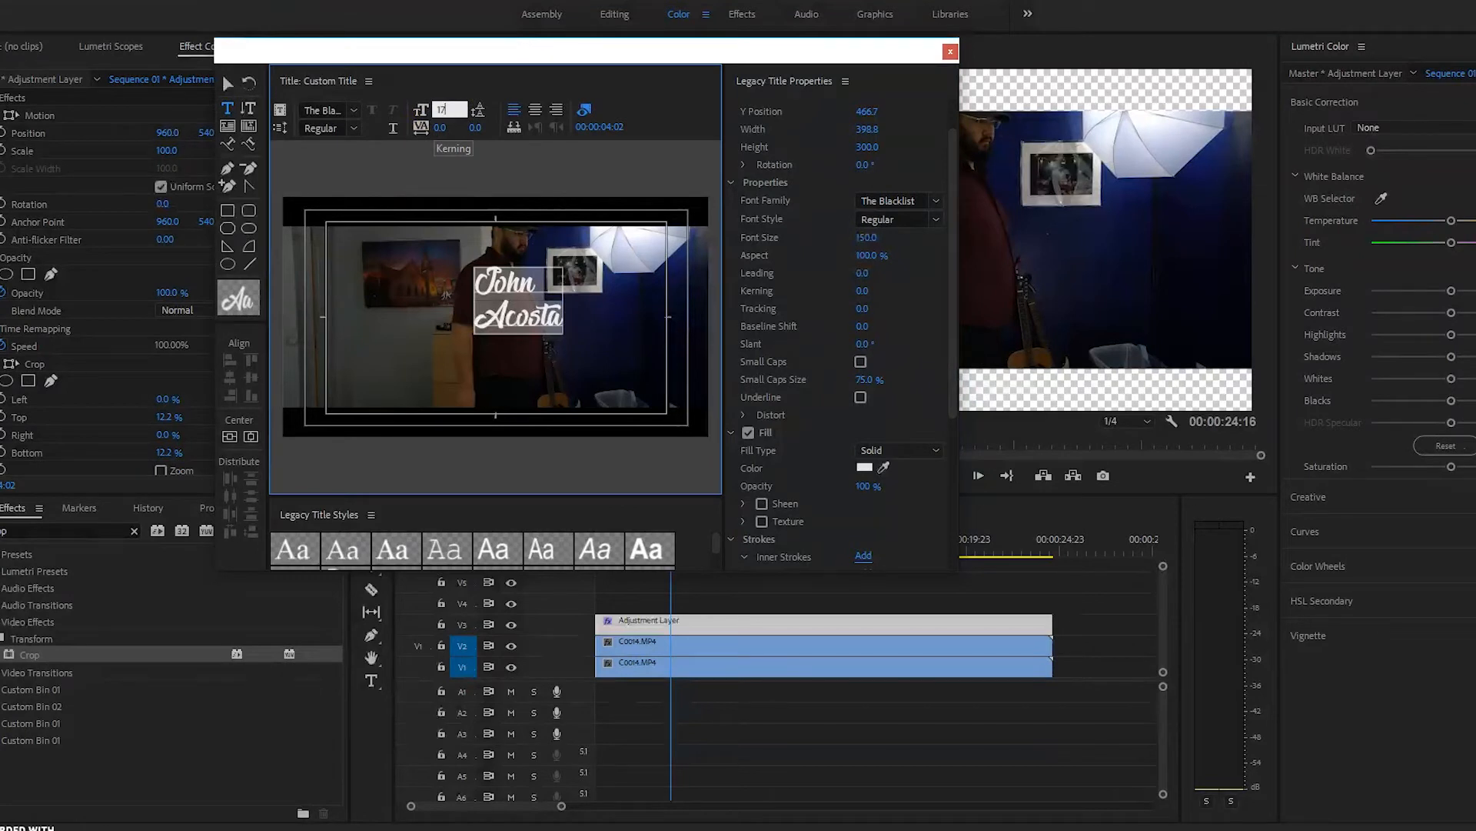
pyautogui.press('Return')
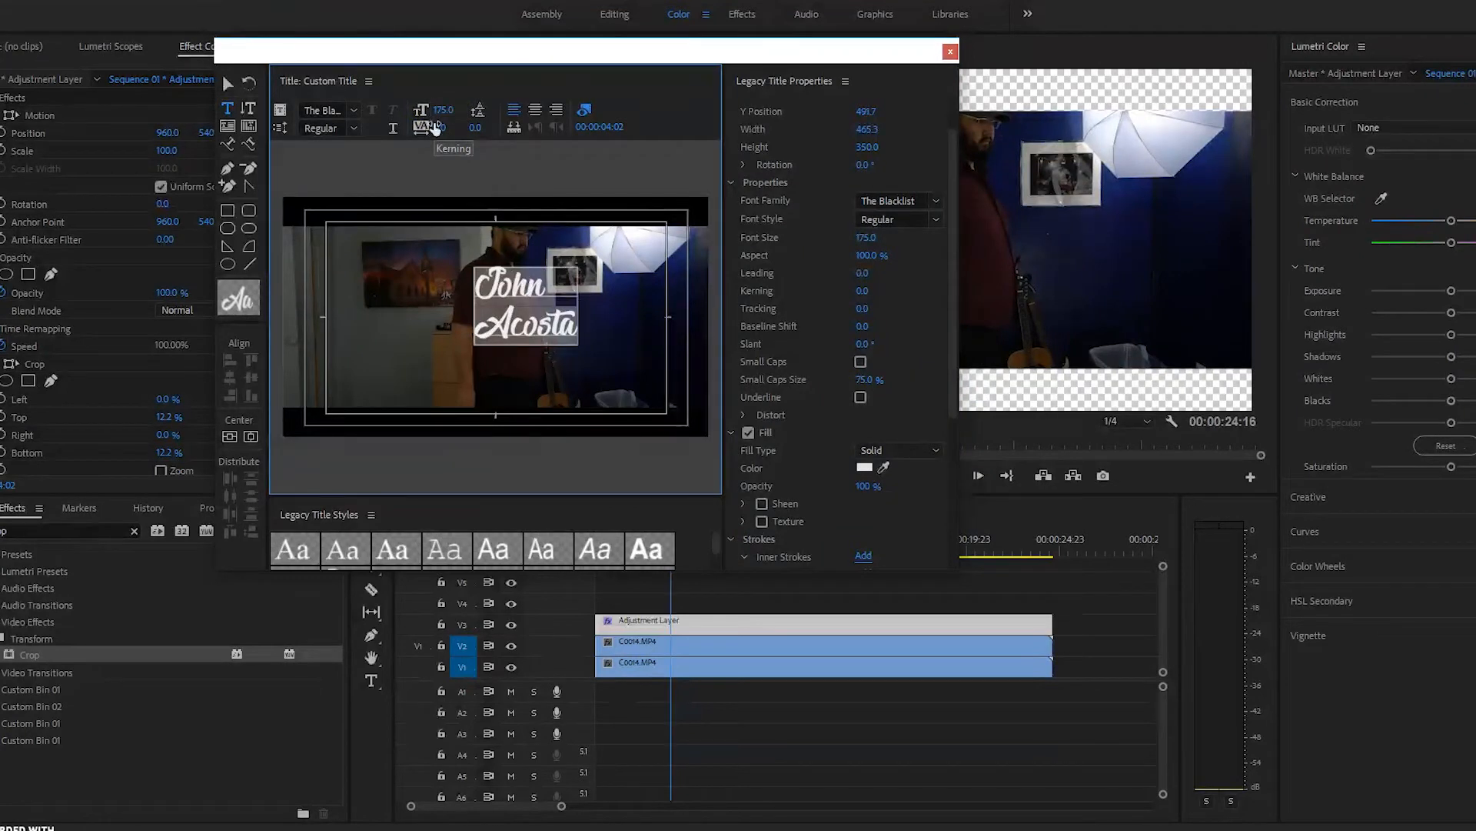
# Step: Enable a drop shadow on the title and set its colour to green
pyautogui.moveTo(956, 379); pyautogui.dragTo(950, 452)
pyautogui.moveTo(951, 454); pyautogui.dragTo(950, 473)
pyautogui.click(748, 453)
pyautogui.click(865, 470)
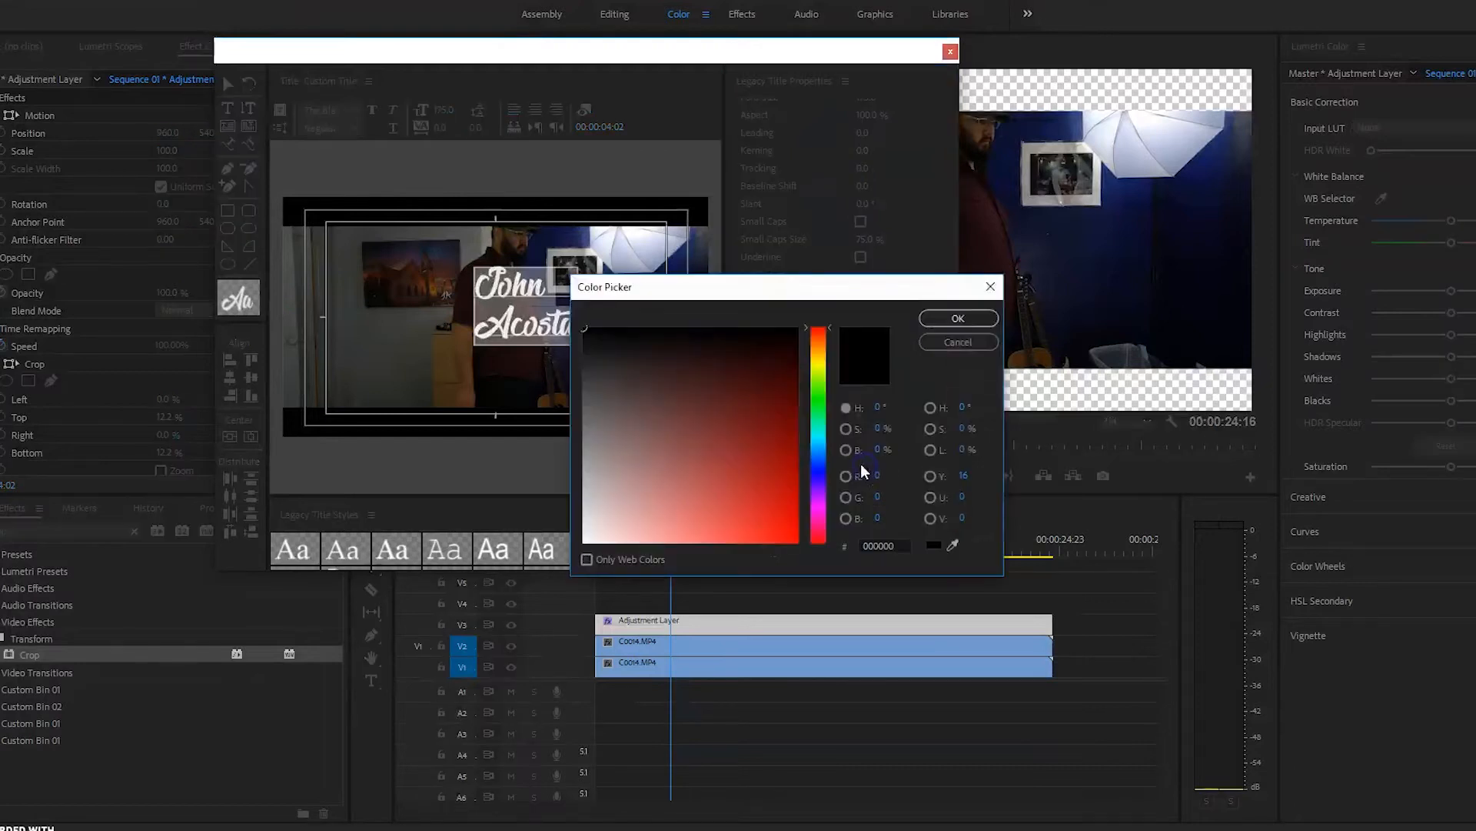
pyautogui.click(819, 399)
pyautogui.click(800, 472)
pyautogui.moveTo(800, 473); pyautogui.dragTo(807, 579)
pyautogui.moveTo(785, 528)
pyautogui.mouseDown()
pyautogui.moveTo(777, 472)
pyautogui.moveTo(793, 529)
pyautogui.moveTo(746, 467)
pyautogui.moveTo(739, 524)
pyautogui.moveTo(739, 474)
pyautogui.moveTo(753, 506)
pyautogui.mouseUp()
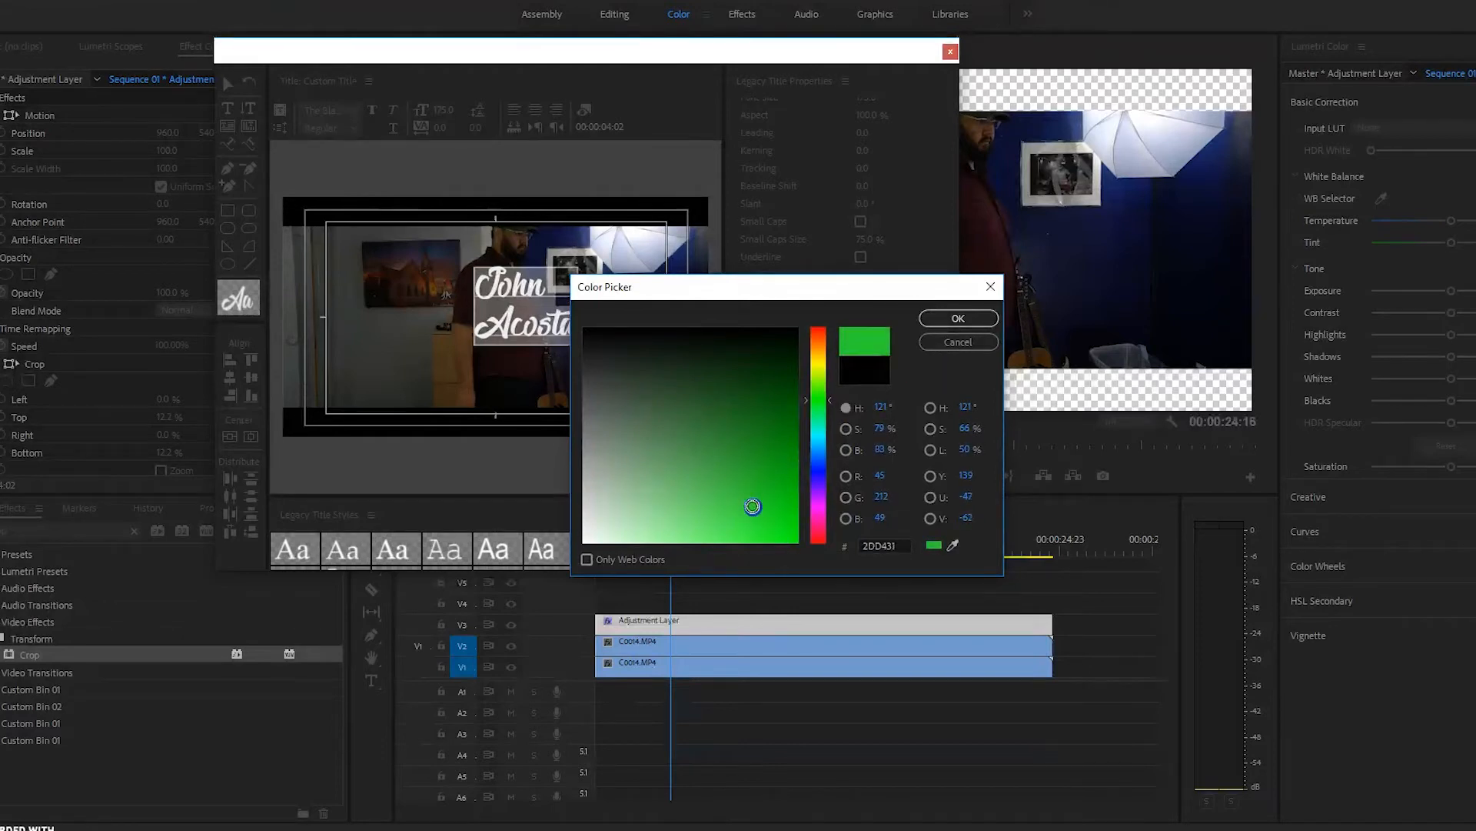
pyautogui.click(944, 322)
pyautogui.click(584, 325)
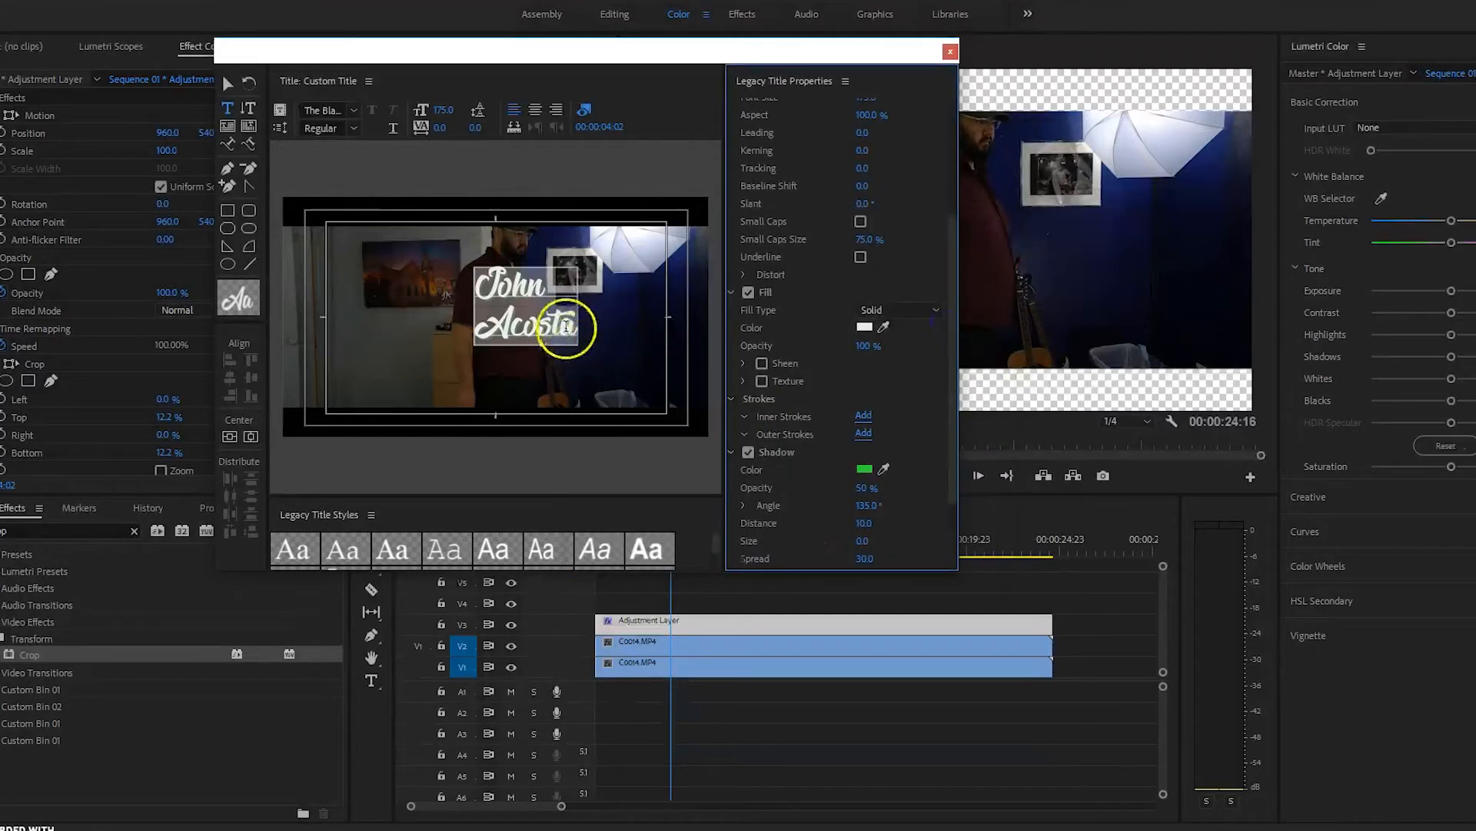
pyautogui.click(513, 316)
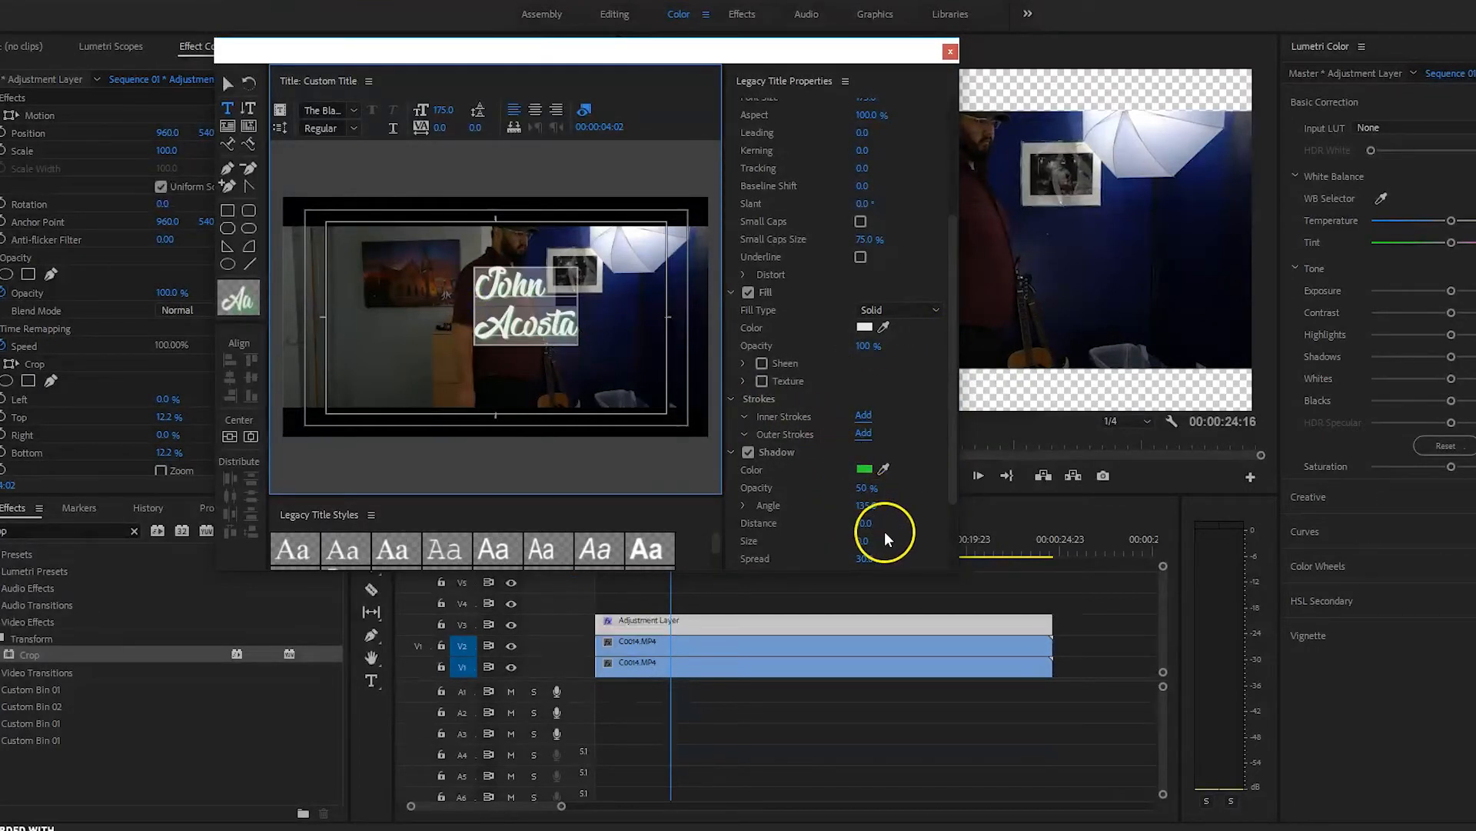
pyautogui.click(864, 539)
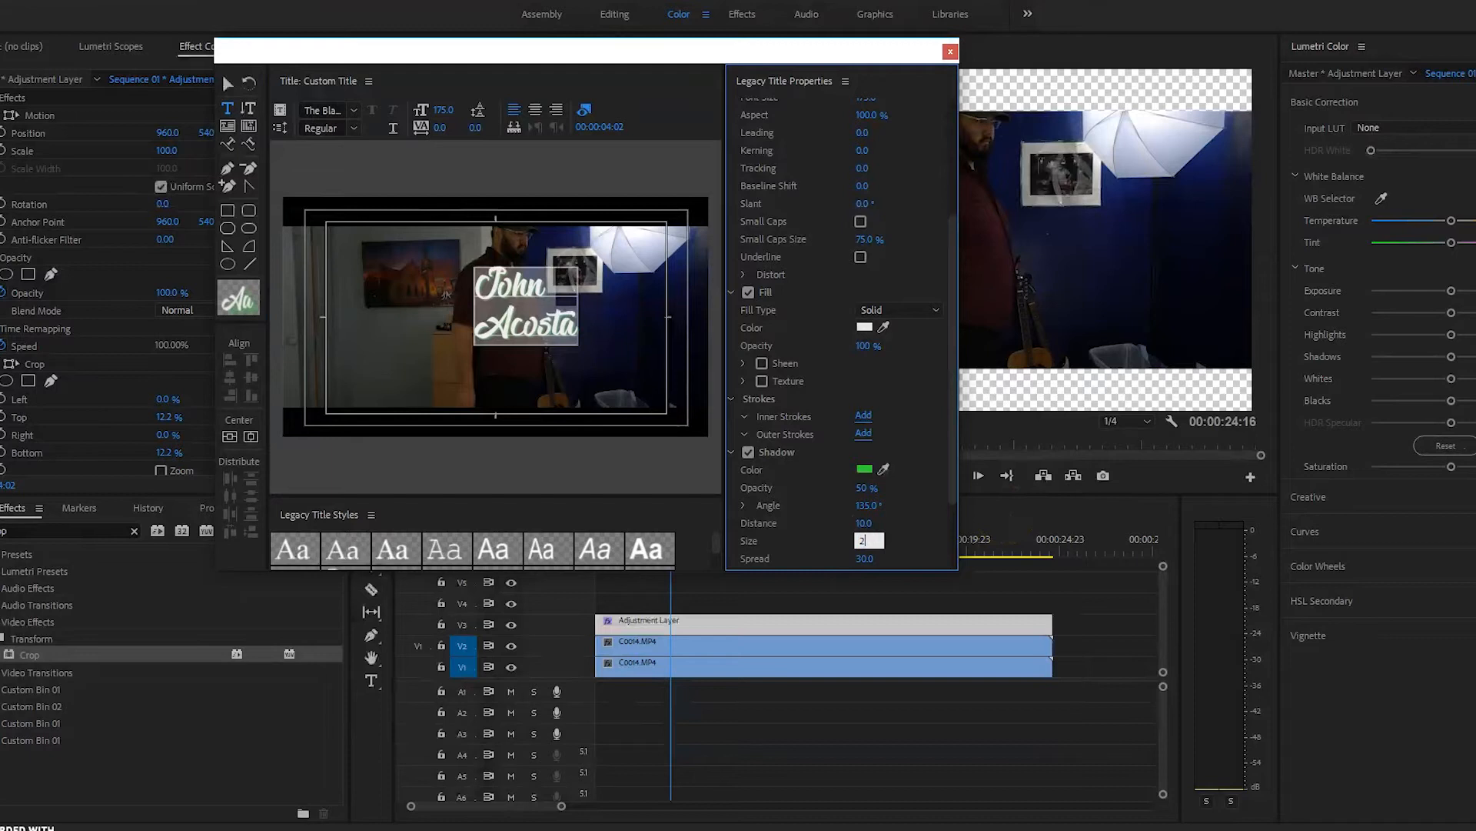
pyautogui.press('Return')
pyautogui.click(676, 438)
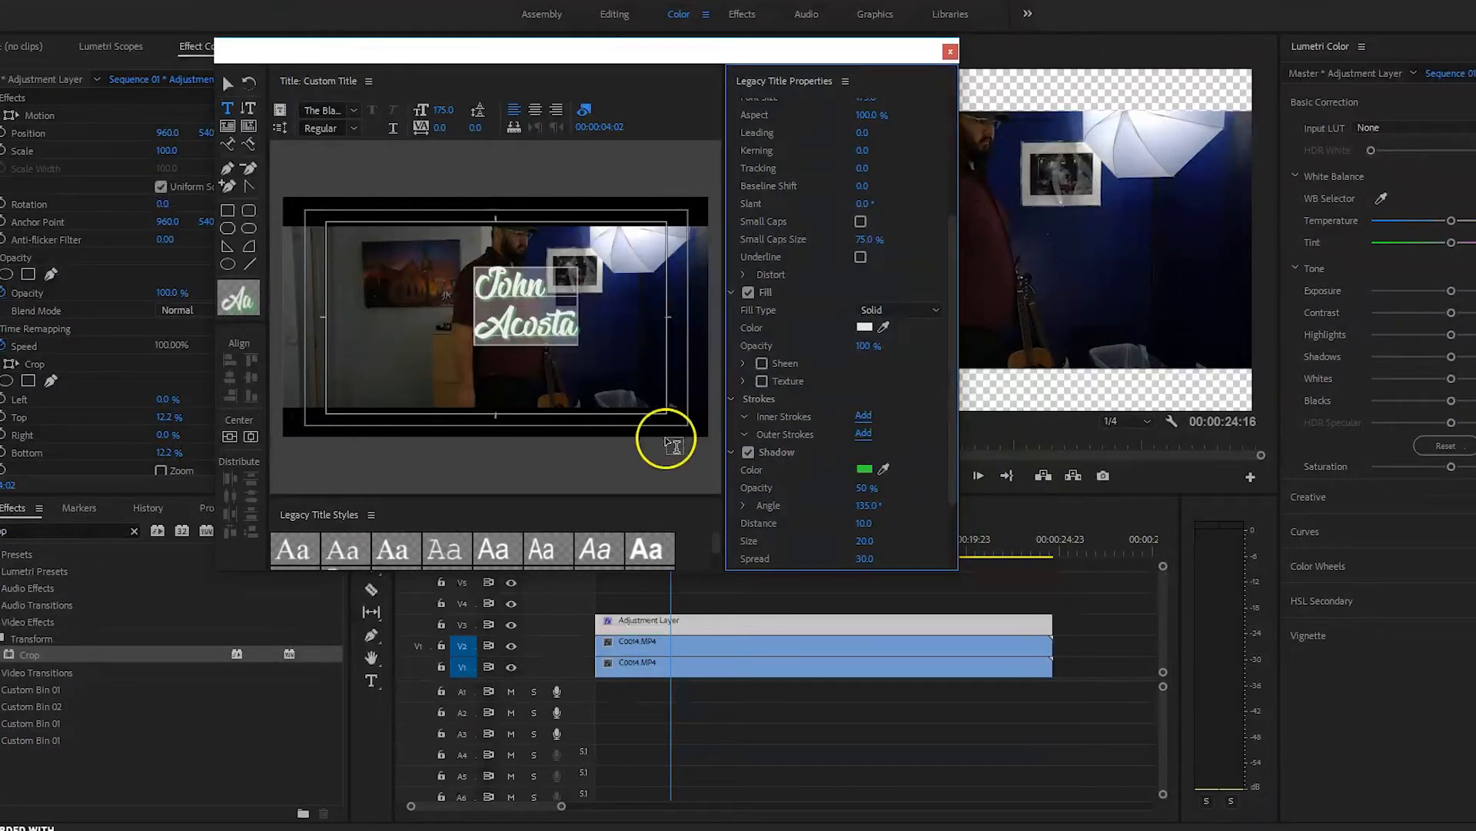
pyautogui.click(577, 325)
pyautogui.moveTo(575, 325); pyautogui.dragTo(475, 267)
pyautogui.click(542, 301)
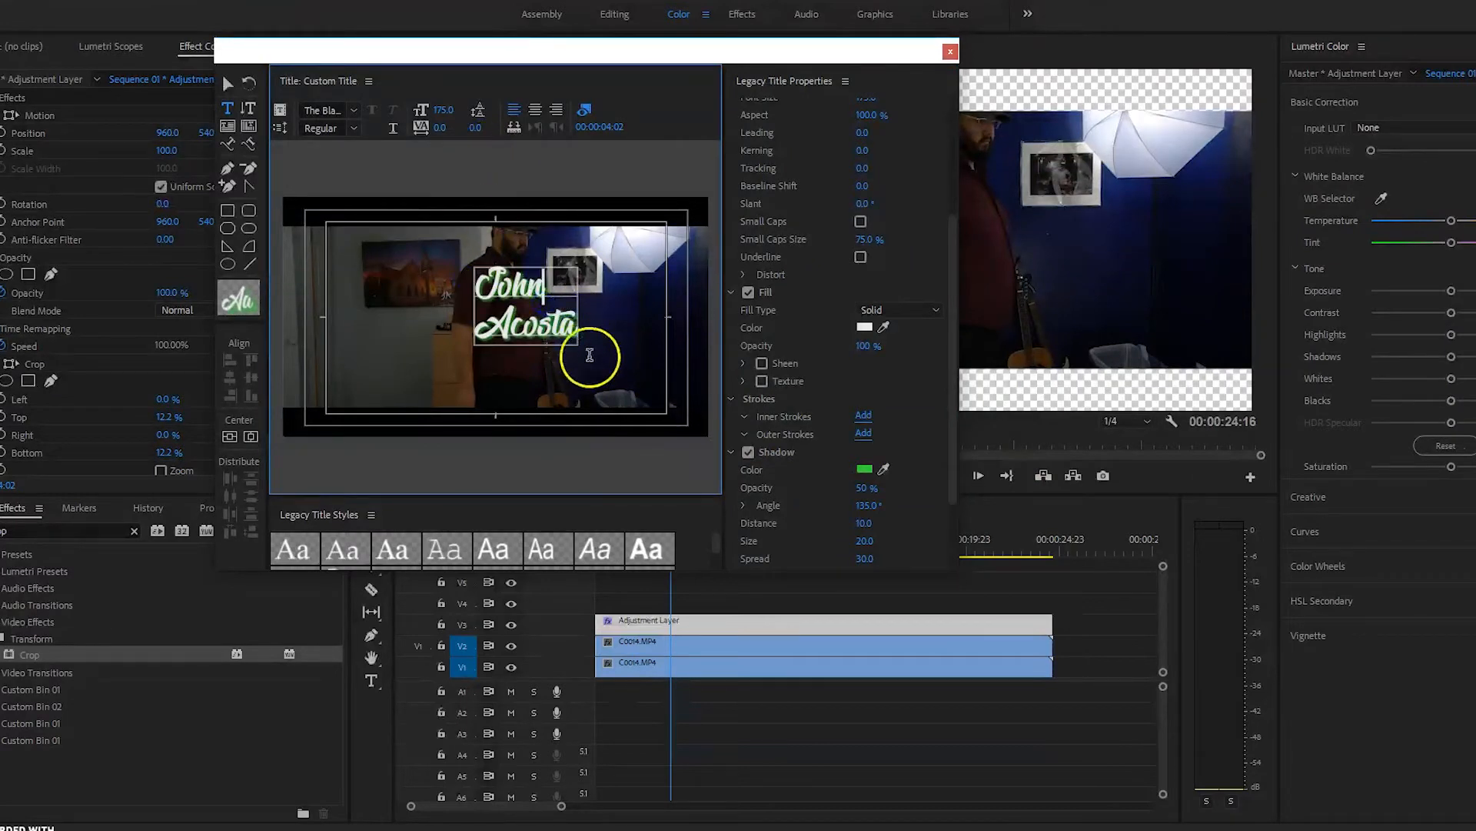
pyautogui.click(227, 83)
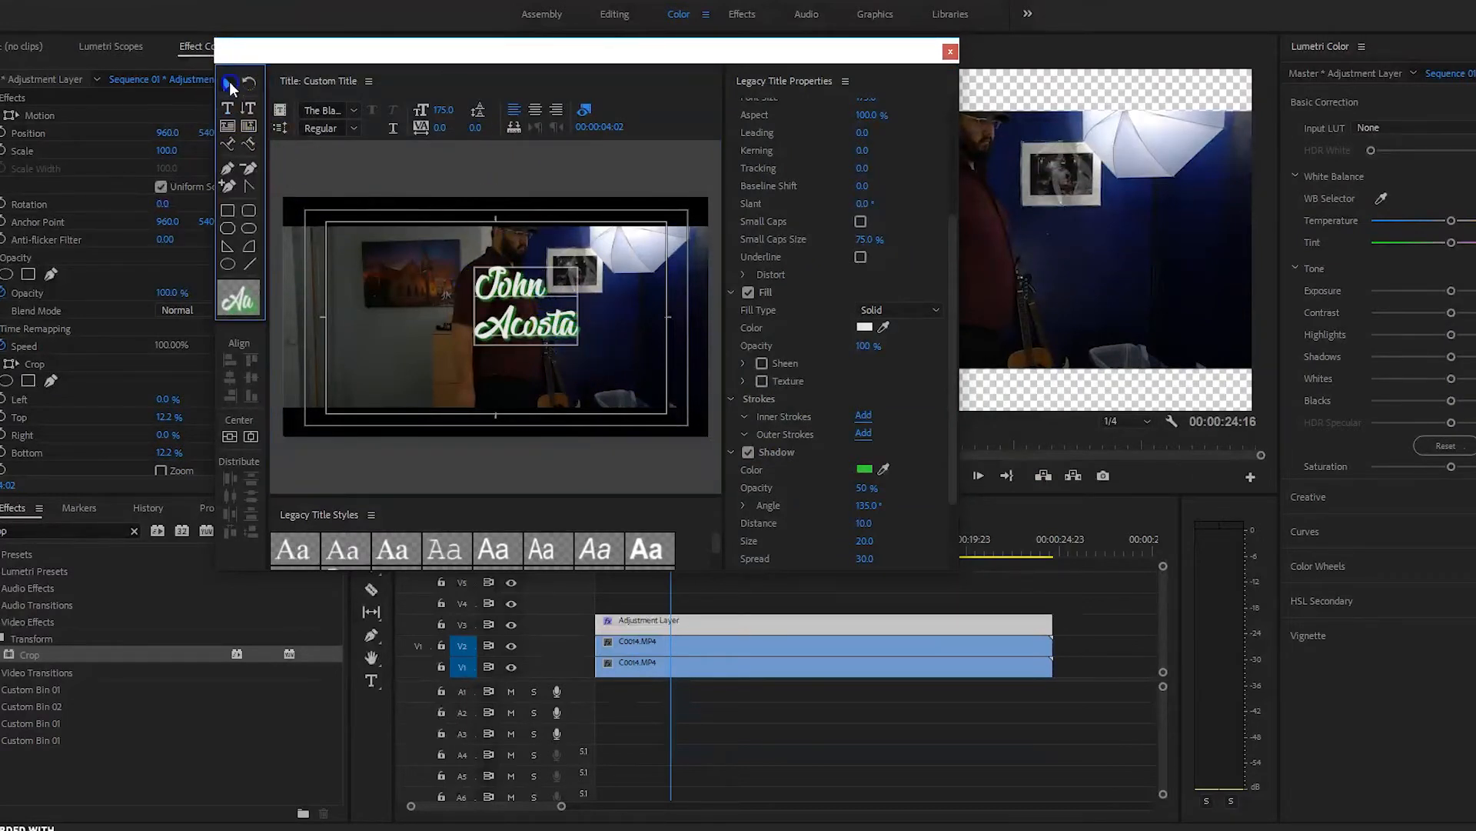
pyautogui.moveTo(584, 353); pyautogui.dragTo(605, 327)
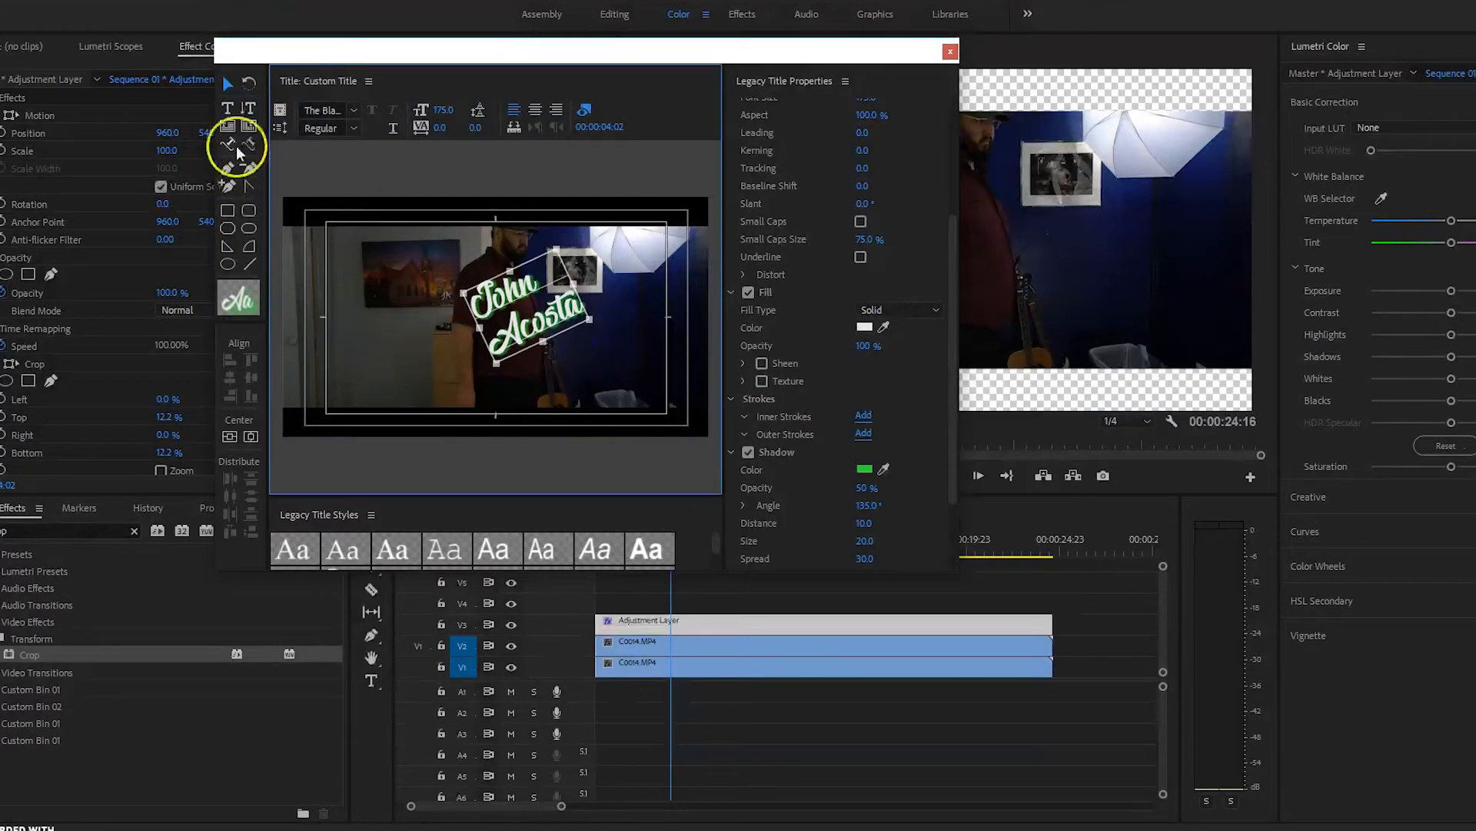
# Step: Centre-align the two title lines and shift the text box slightly up-left
pyautogui.click(227, 108)
pyautogui.click(564, 300)
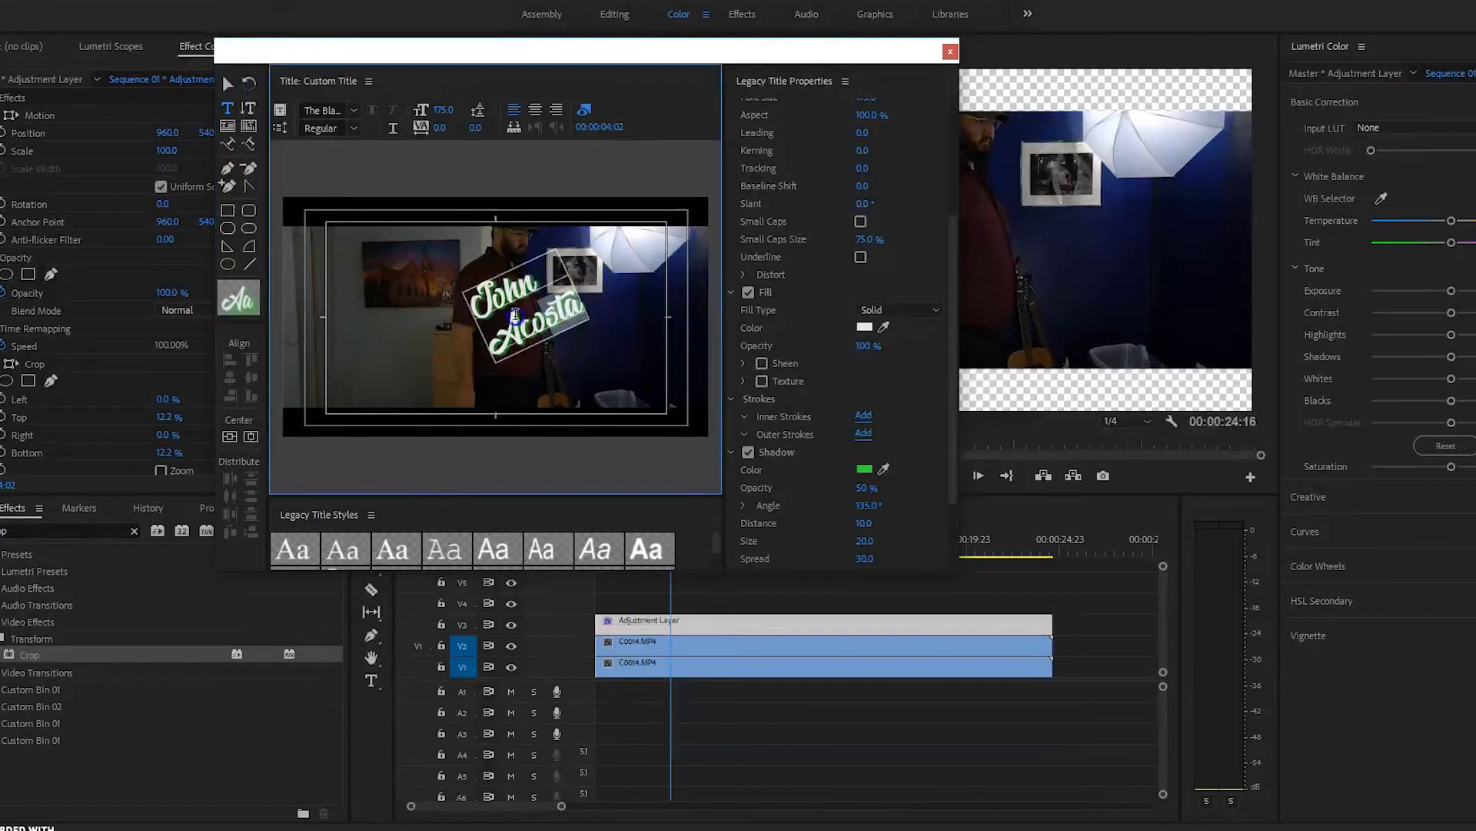
pyautogui.click(533, 109)
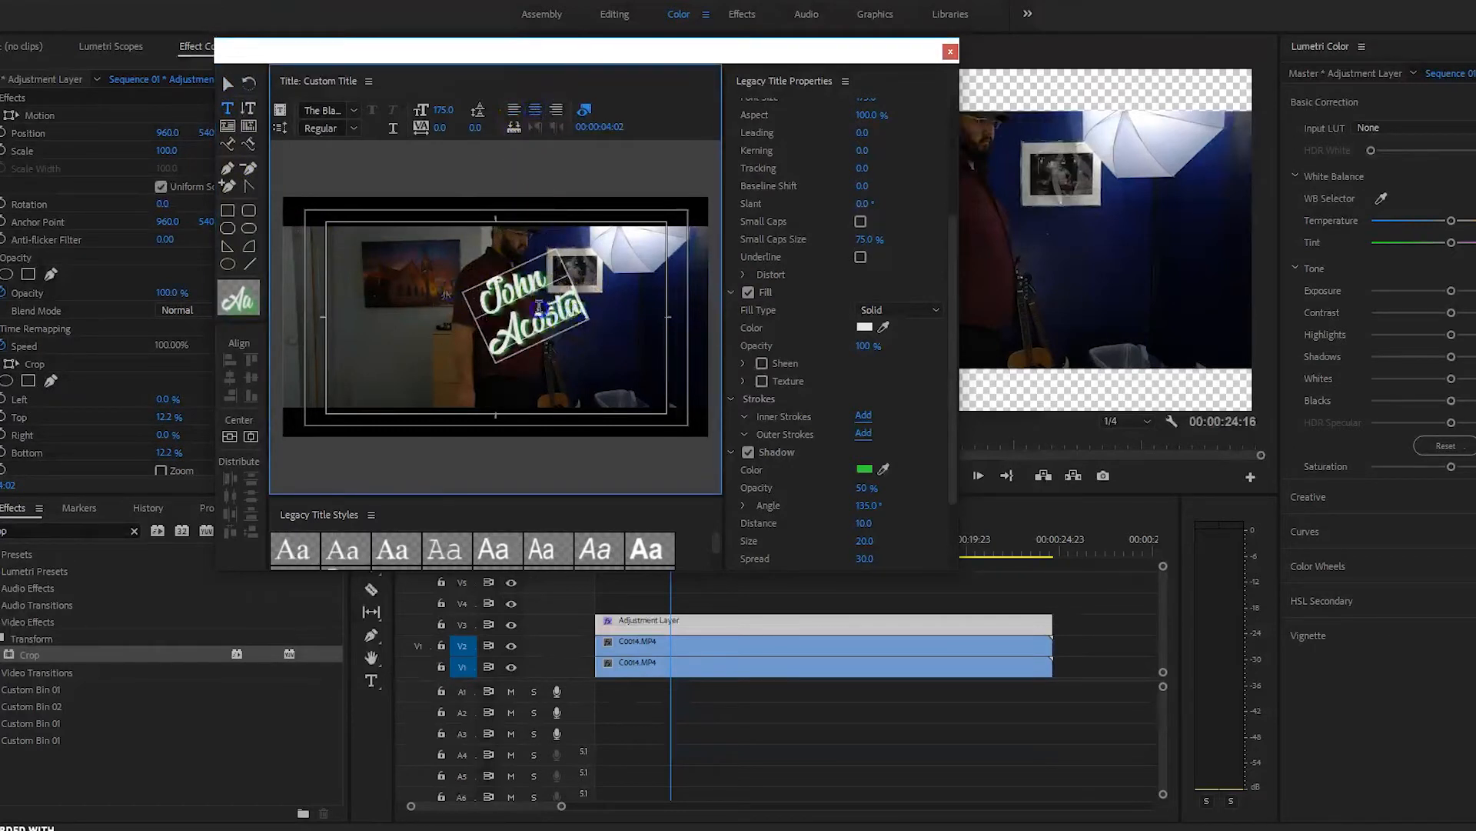
pyautogui.click(227, 85)
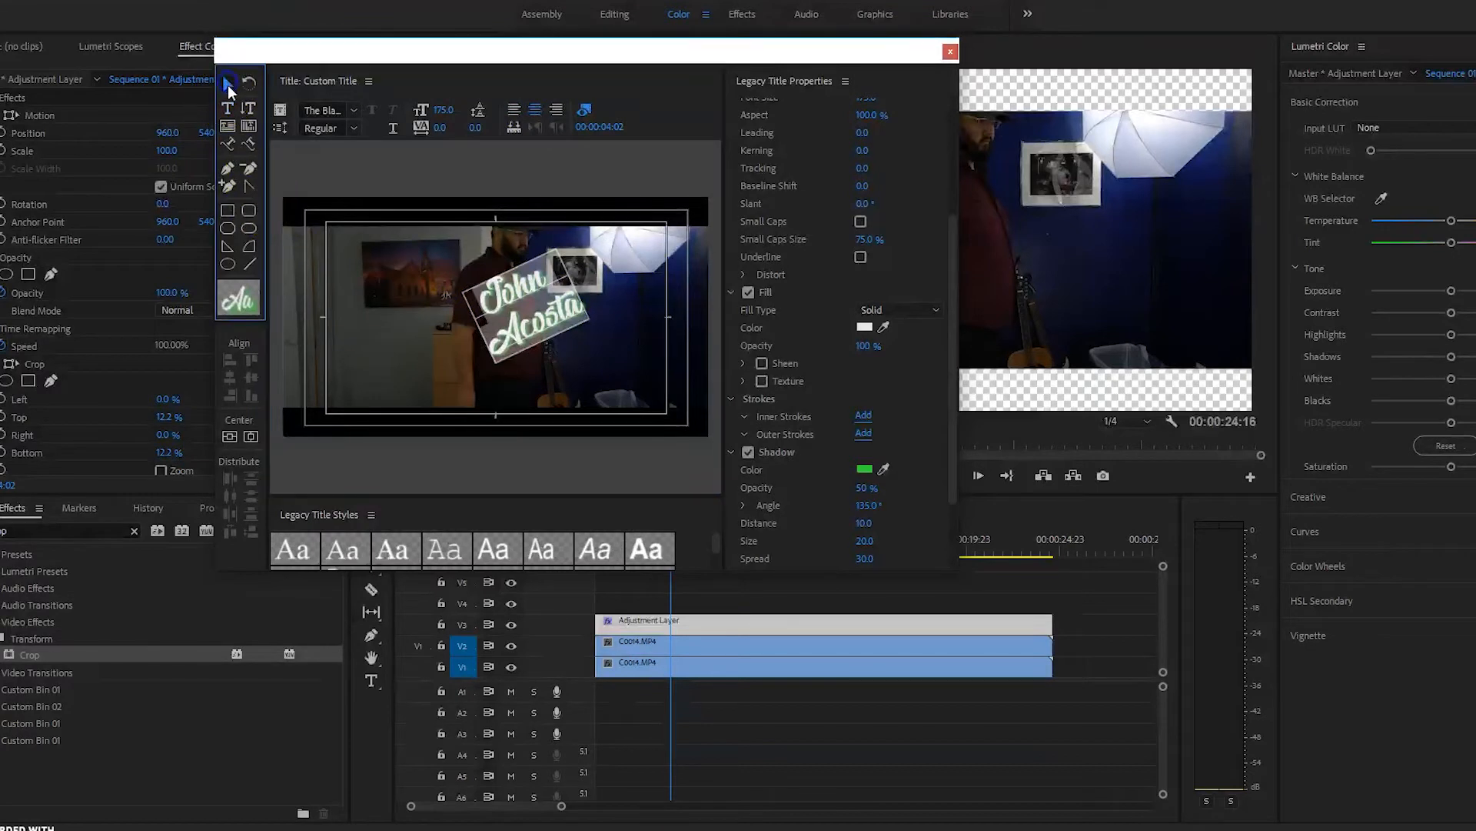
pyautogui.moveTo(533, 292); pyautogui.dragTo(508, 290)
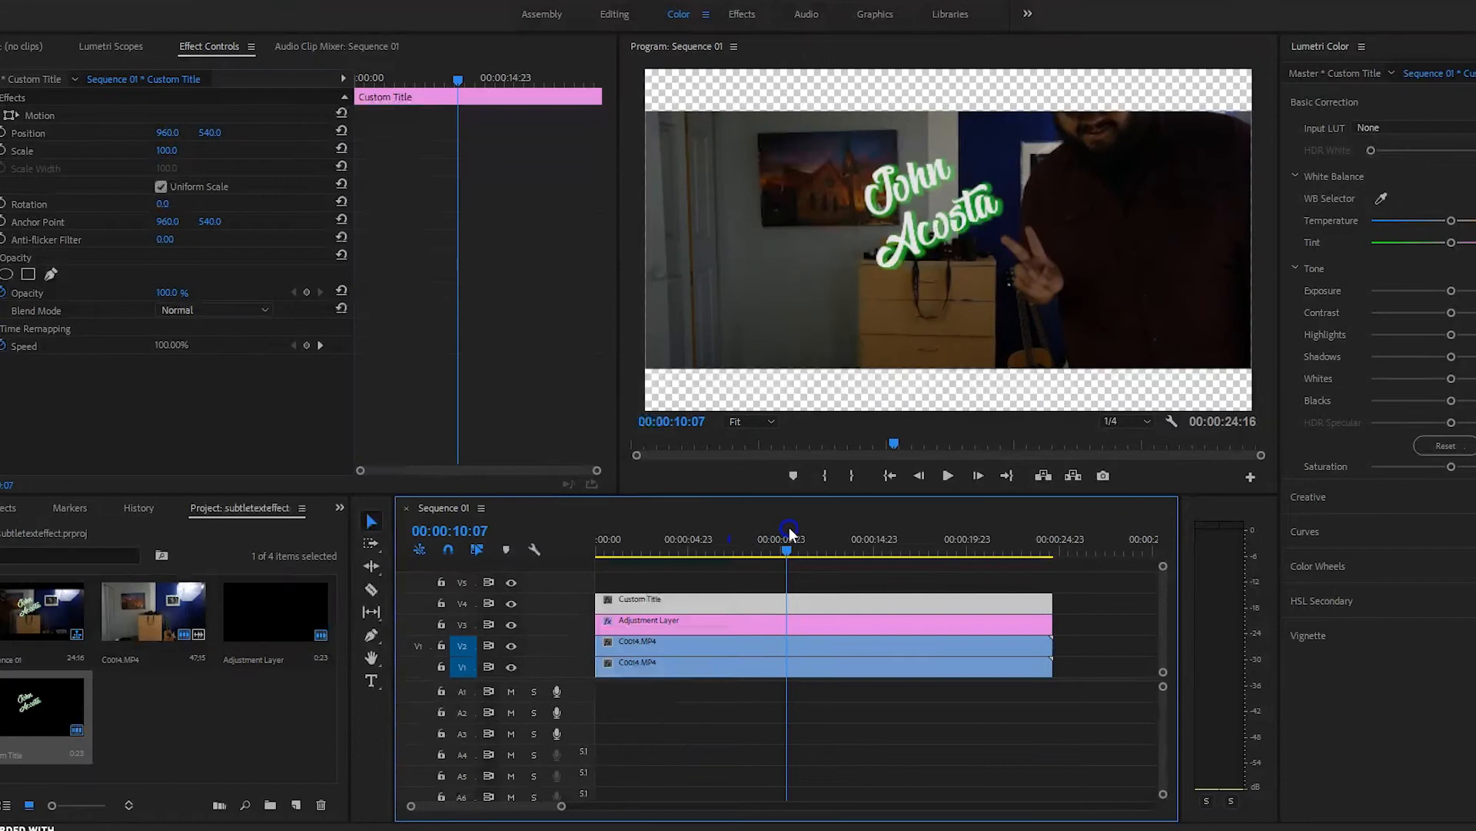
# Step: Nest the Custom Title clip and the V1 C0014.MP4 clip as 'AppearingText'
pyautogui.moveTo(789, 527); pyautogui.dragTo(661, 548)
pyautogui.click(650, 597)
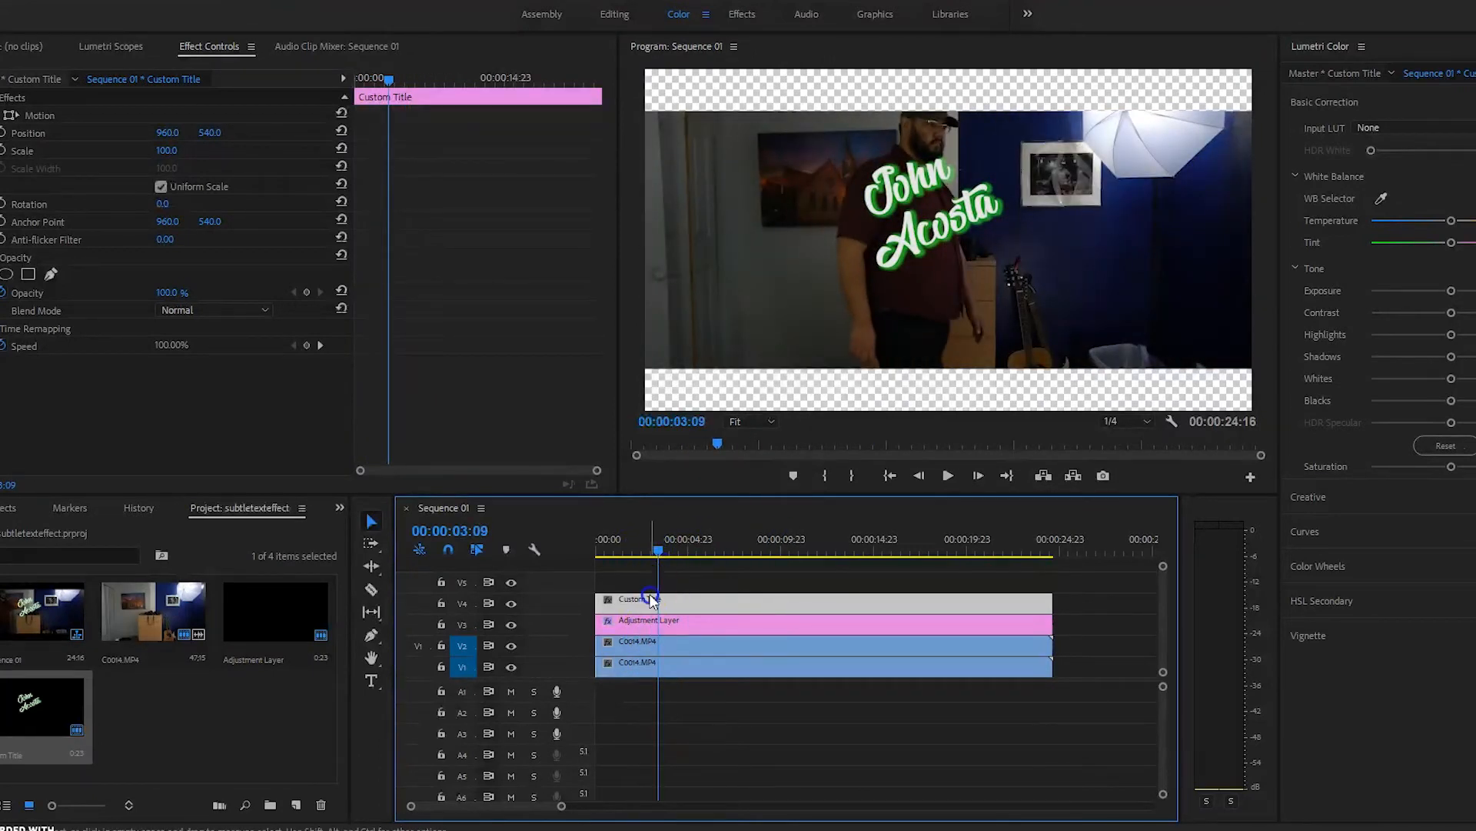
pyautogui.keyDown('shift'); pyautogui.click(655, 671); pyautogui.keyUp('shift')
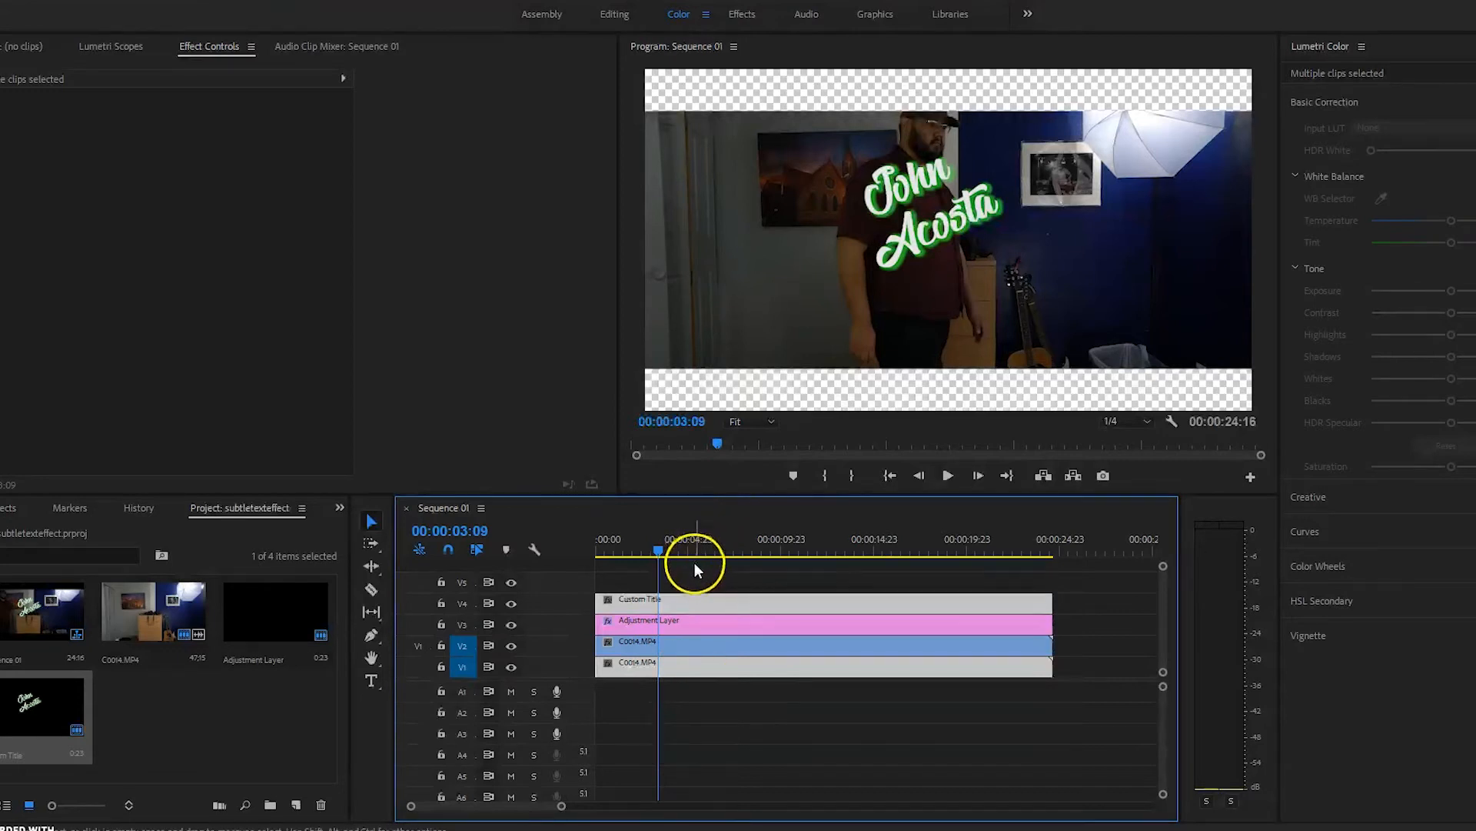
pyautogui.rightClick(686, 603)
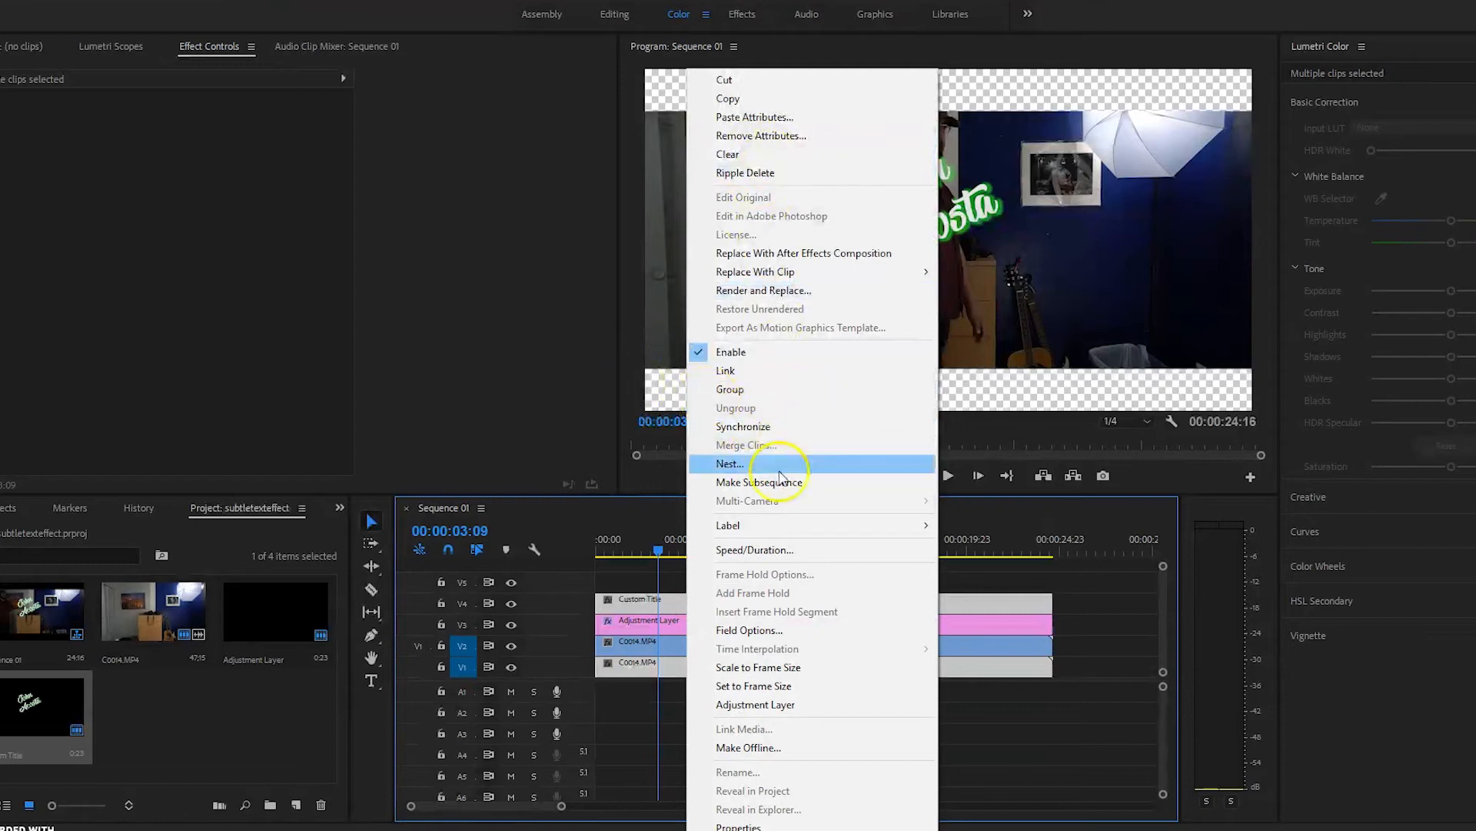
pyautogui.click(736, 466)
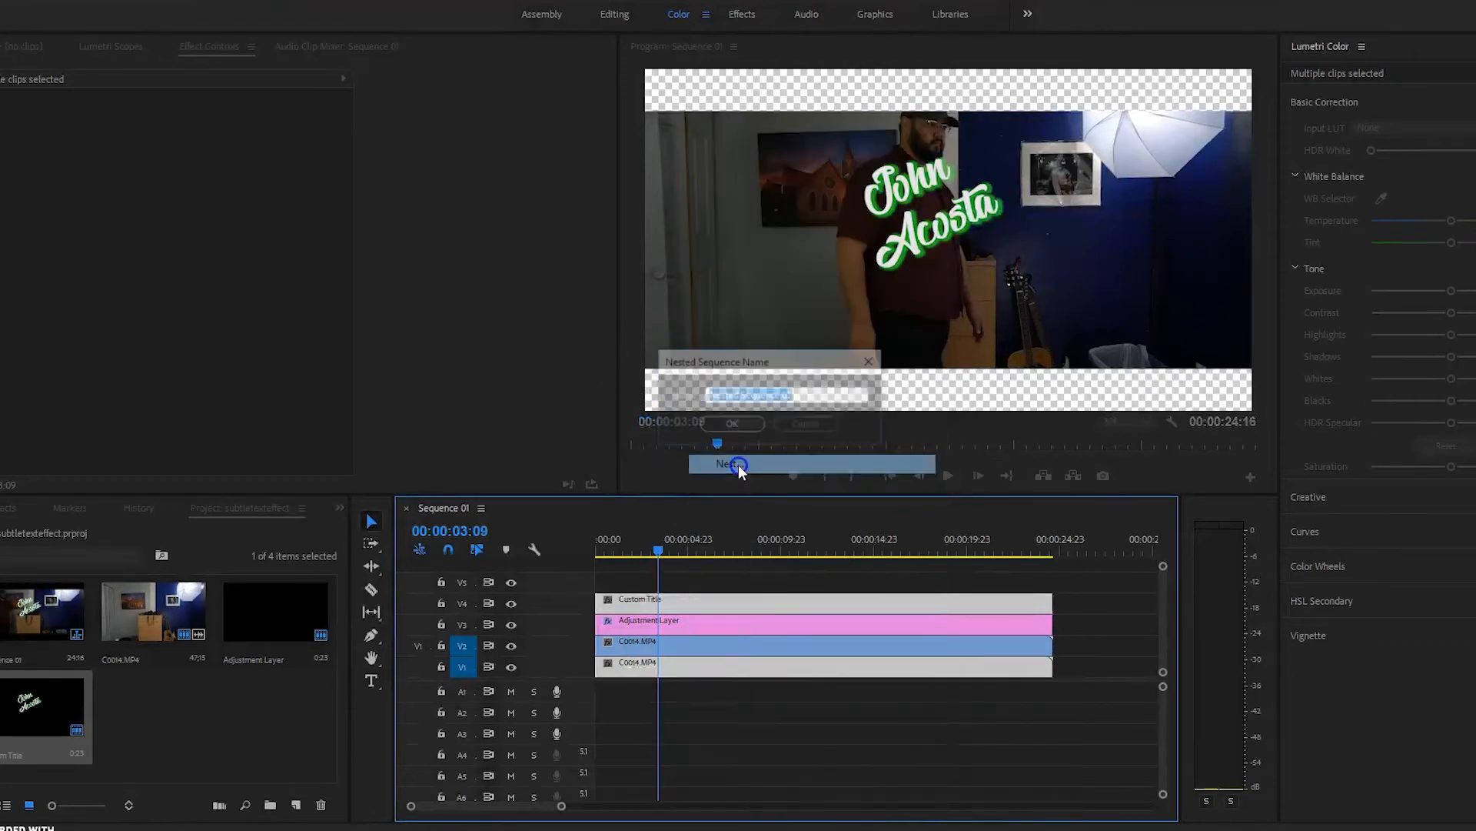
pyautogui.press('BackSpace')
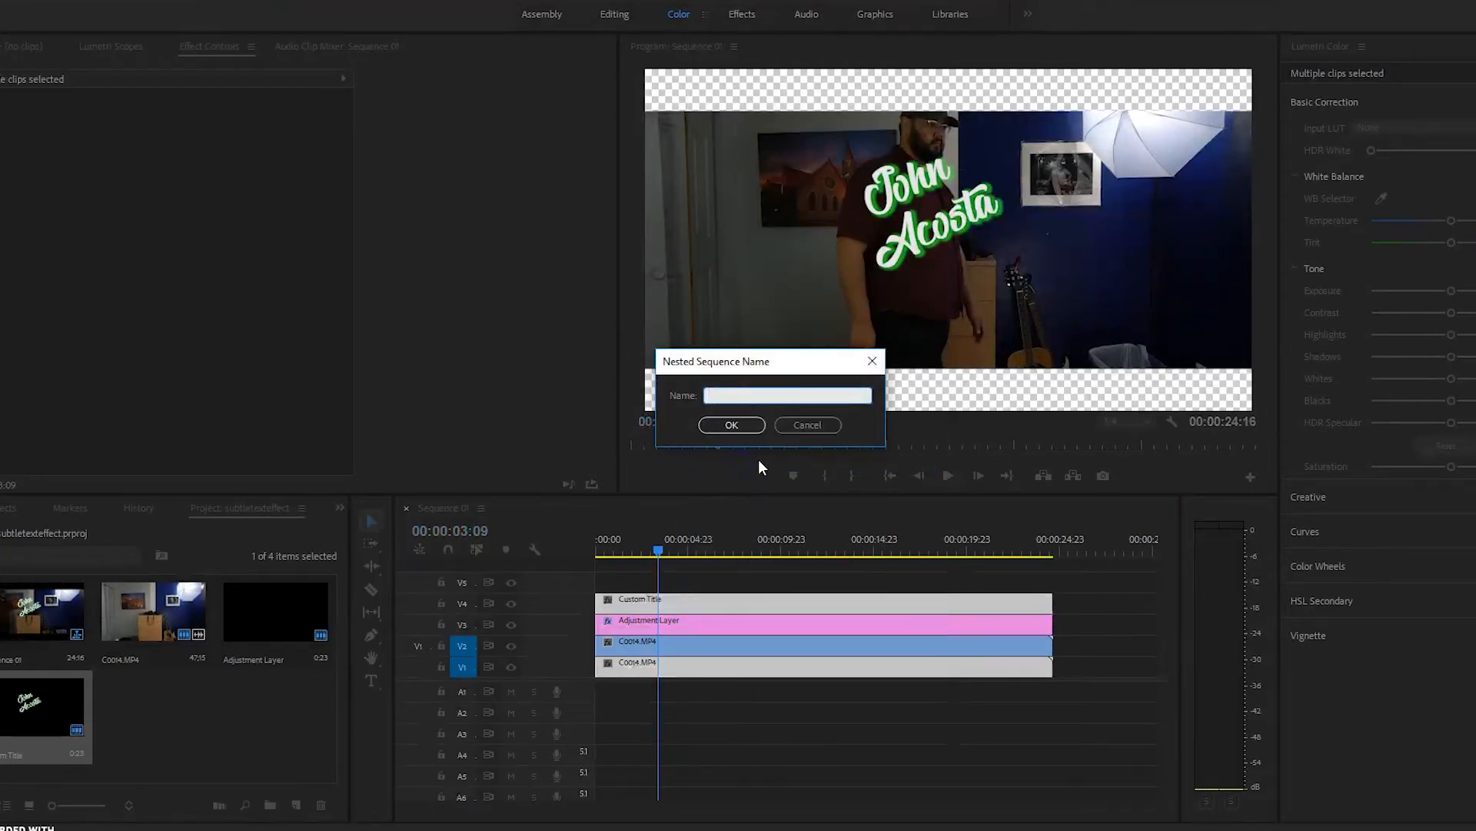
pyautogui.write('AppearingText')
pyautogui.click(744, 425)
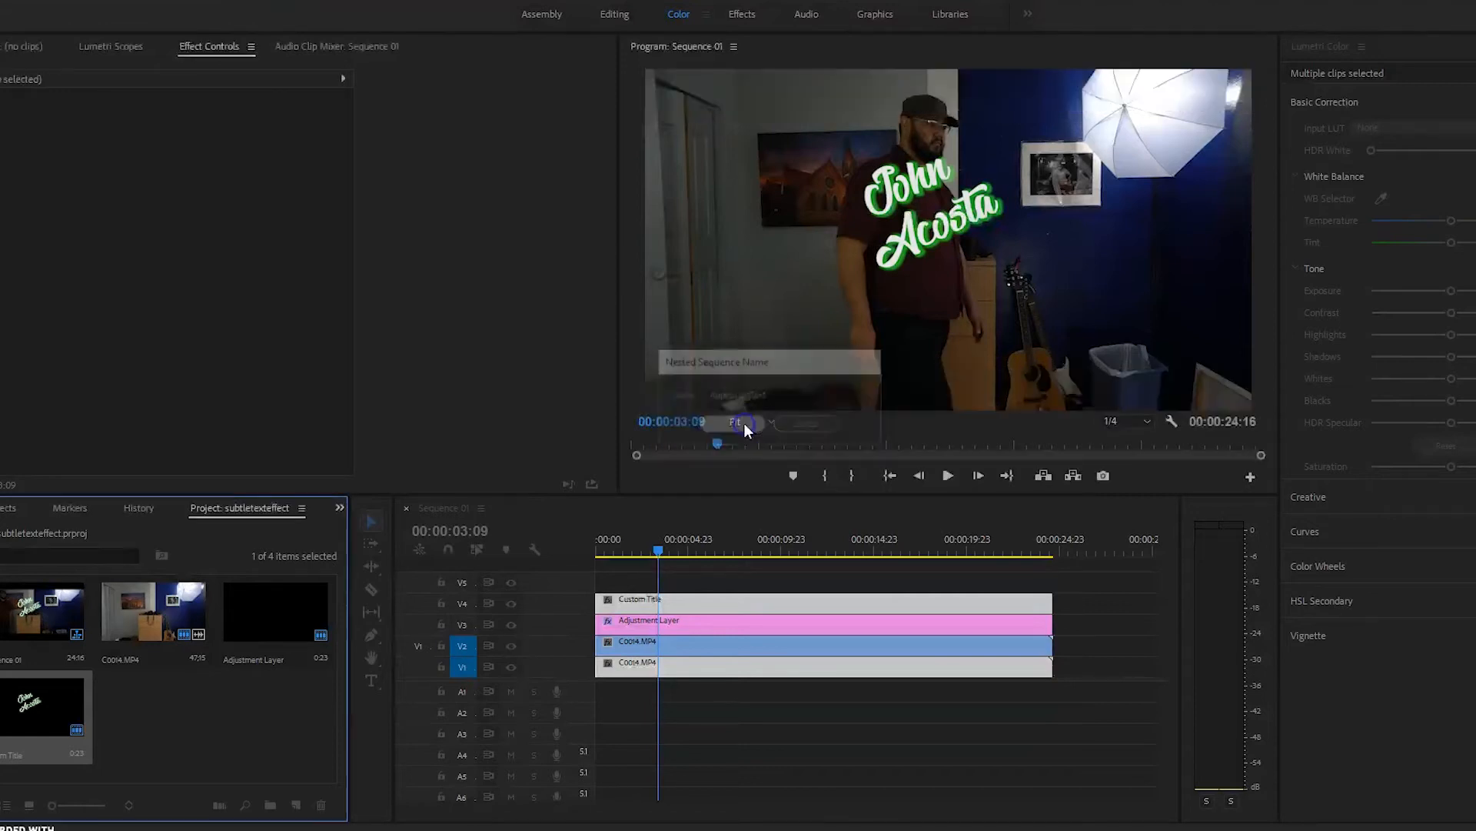
# Step: Move the AppearingText nest down to V1, beneath the C0014.MP4 video
pyautogui.moveTo(669, 578); pyautogui.dragTo(671, 662)
pyautogui.moveTo(666, 525); pyautogui.dragTo(684, 560)
pyautogui.click(478, 636)
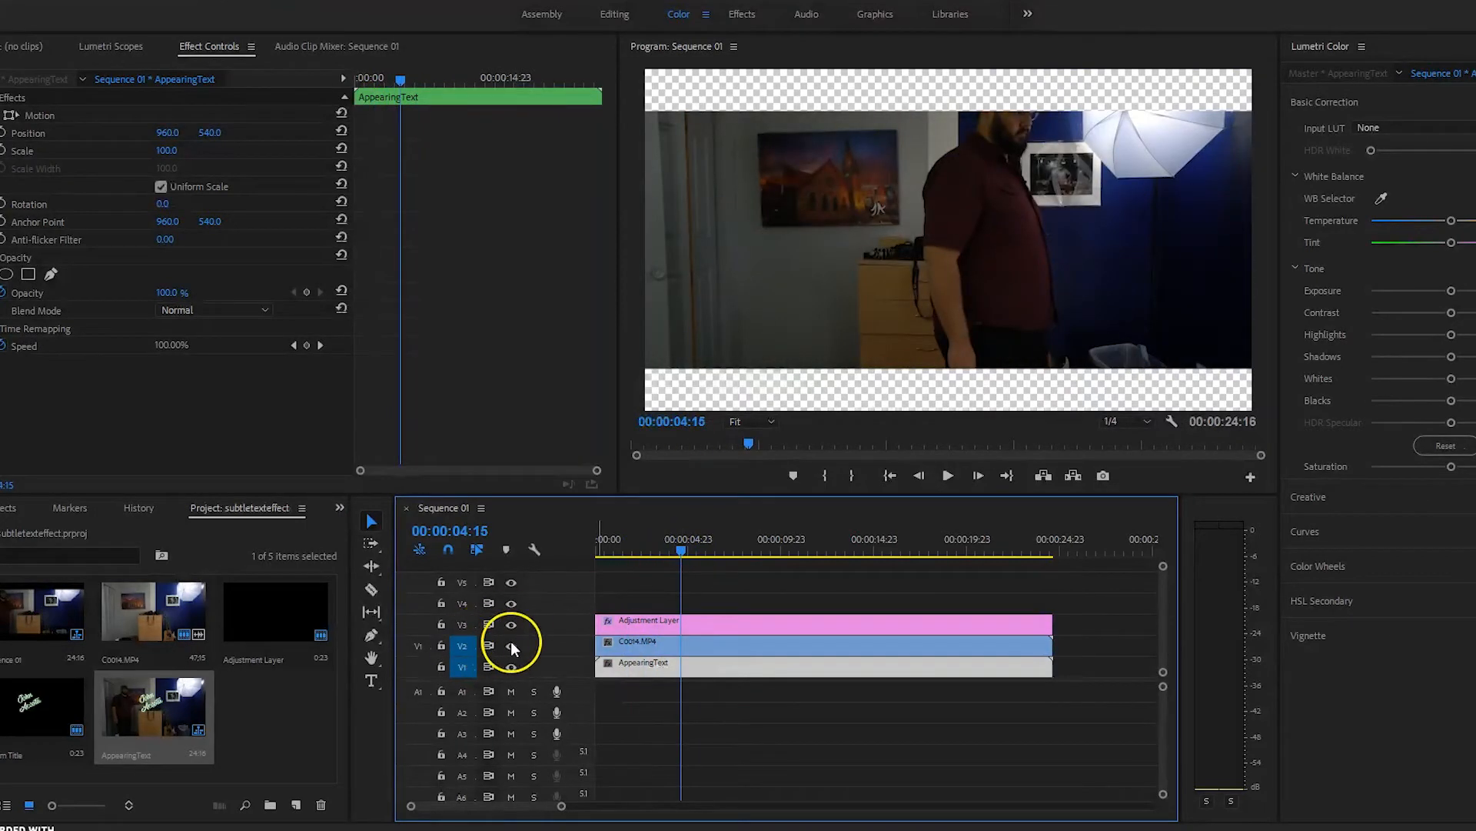
# Step: Hide V2 to check the title around 00:00:03:14, then show V2 again
pyautogui.click(511, 647)
pyautogui.moveTo(684, 549)
pyautogui.mouseDown()
pyautogui.moveTo(698, 551)
pyautogui.moveTo(651, 550)
pyautogui.moveTo(662, 554)
pyautogui.mouseUp()
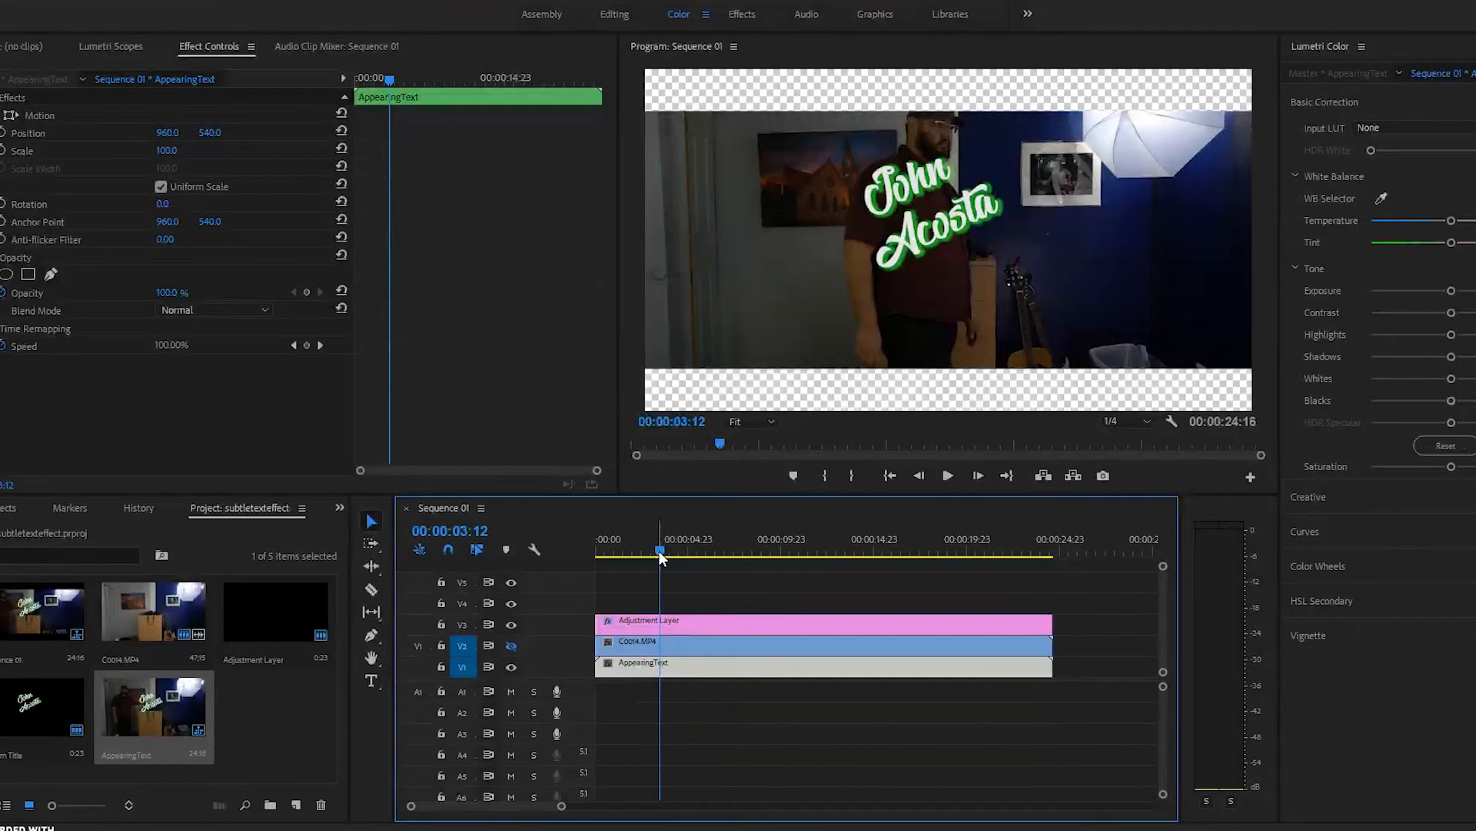
pyautogui.moveTo(660, 551); pyautogui.dragTo(664, 553)
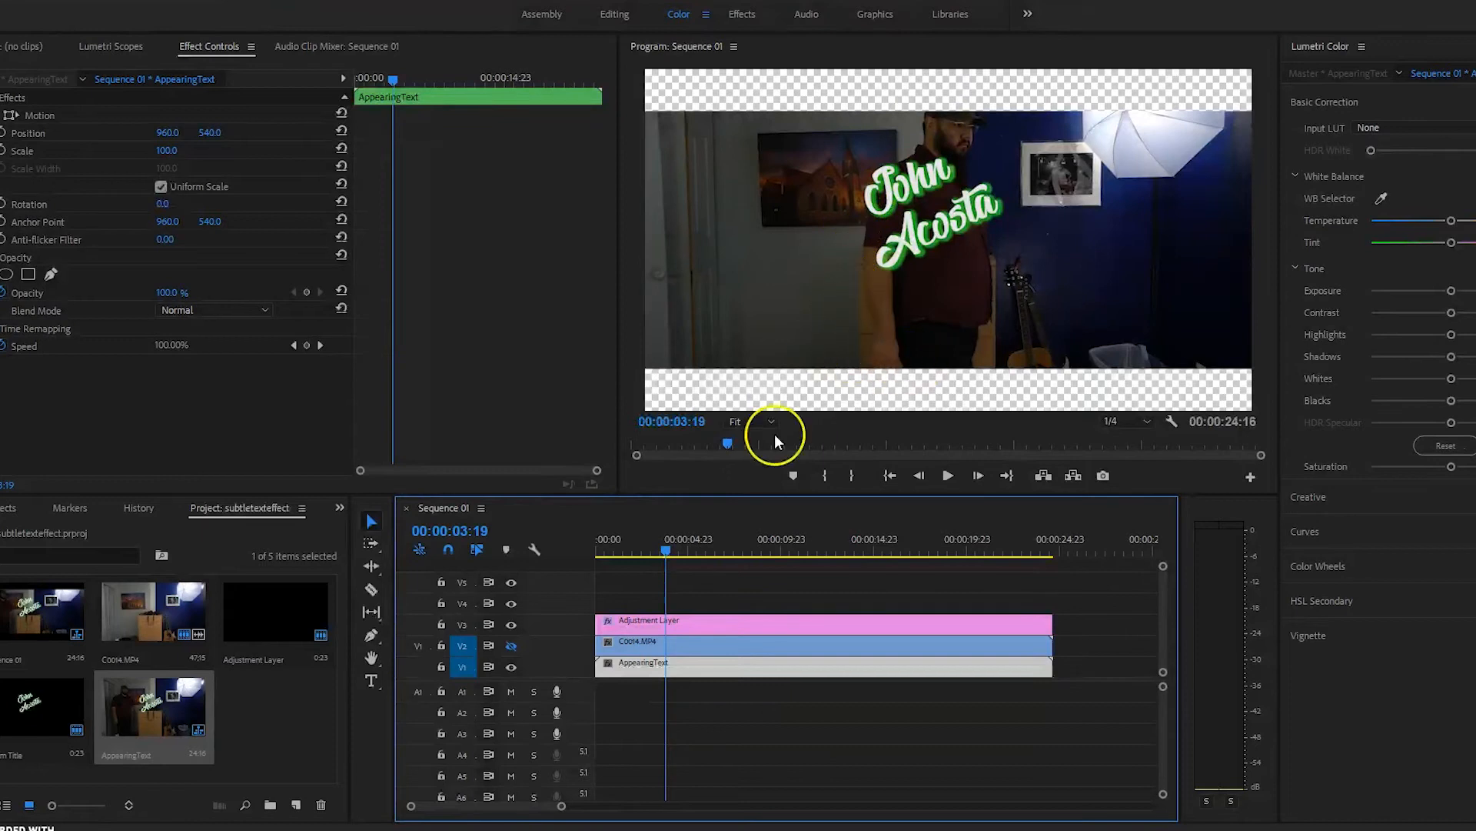
pyautogui.moveTo(666, 553); pyautogui.dragTo(662, 551)
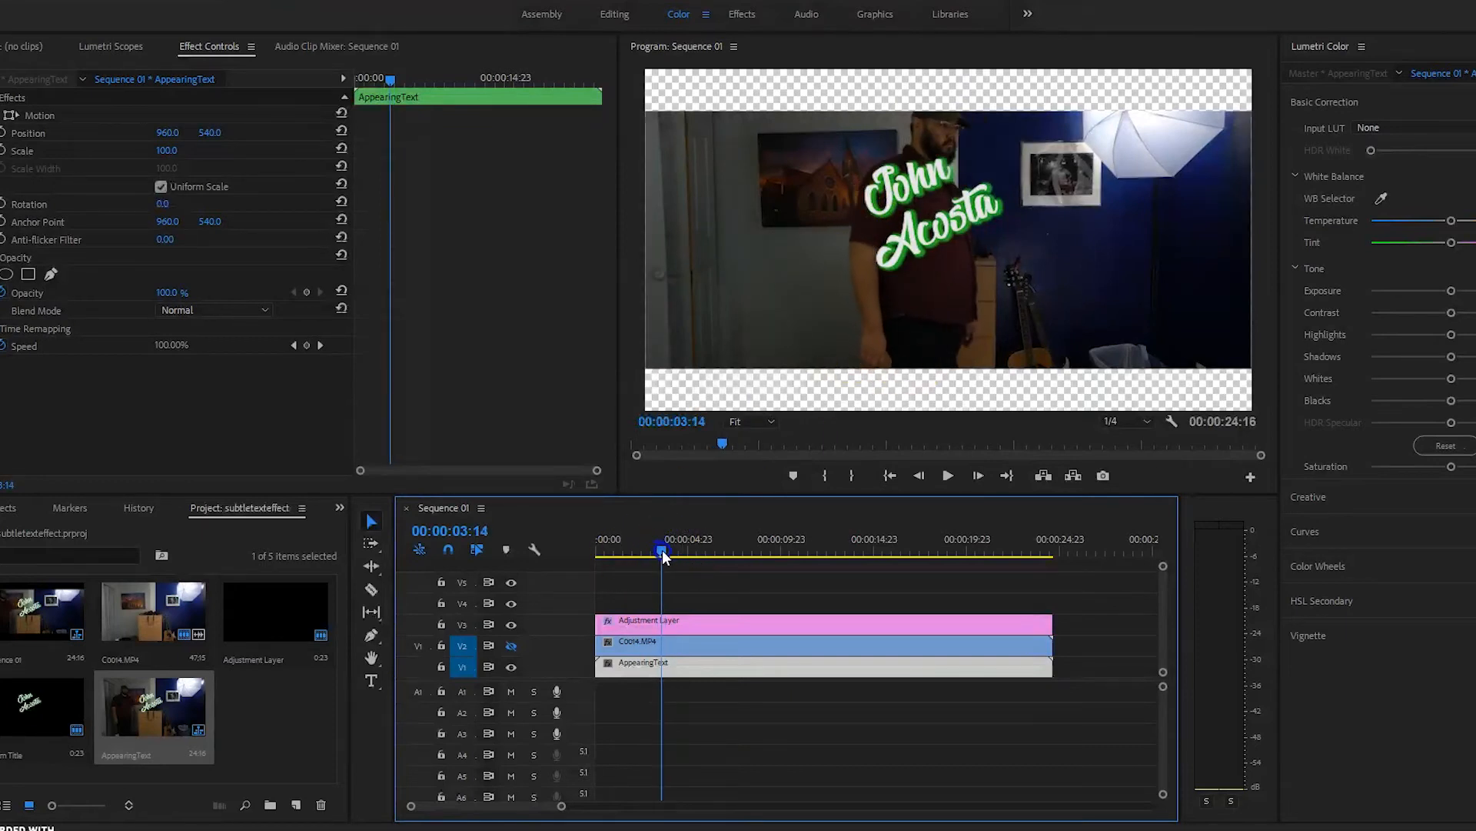
pyautogui.click(512, 647)
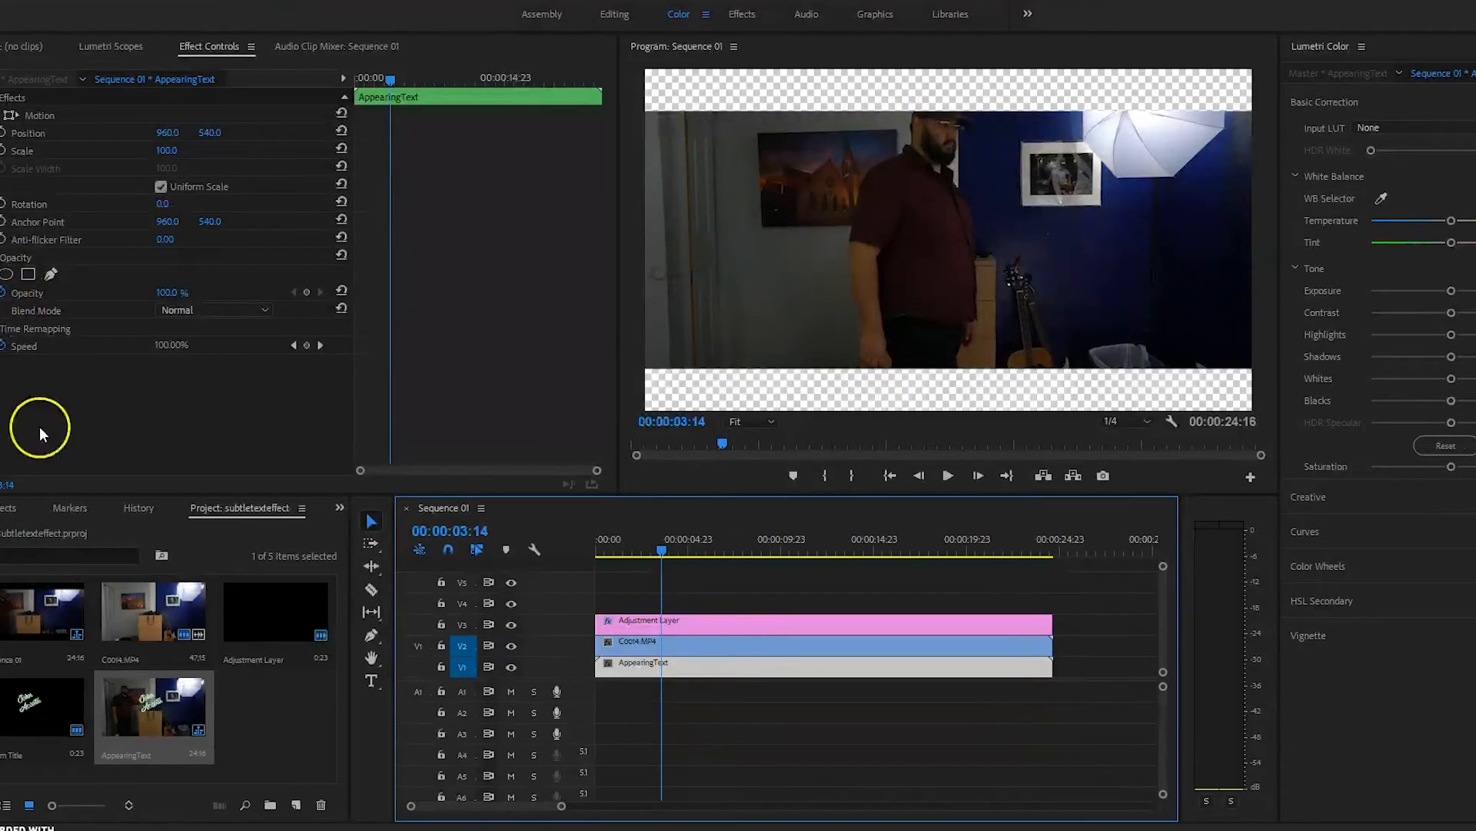
pyautogui.click(47, 266)
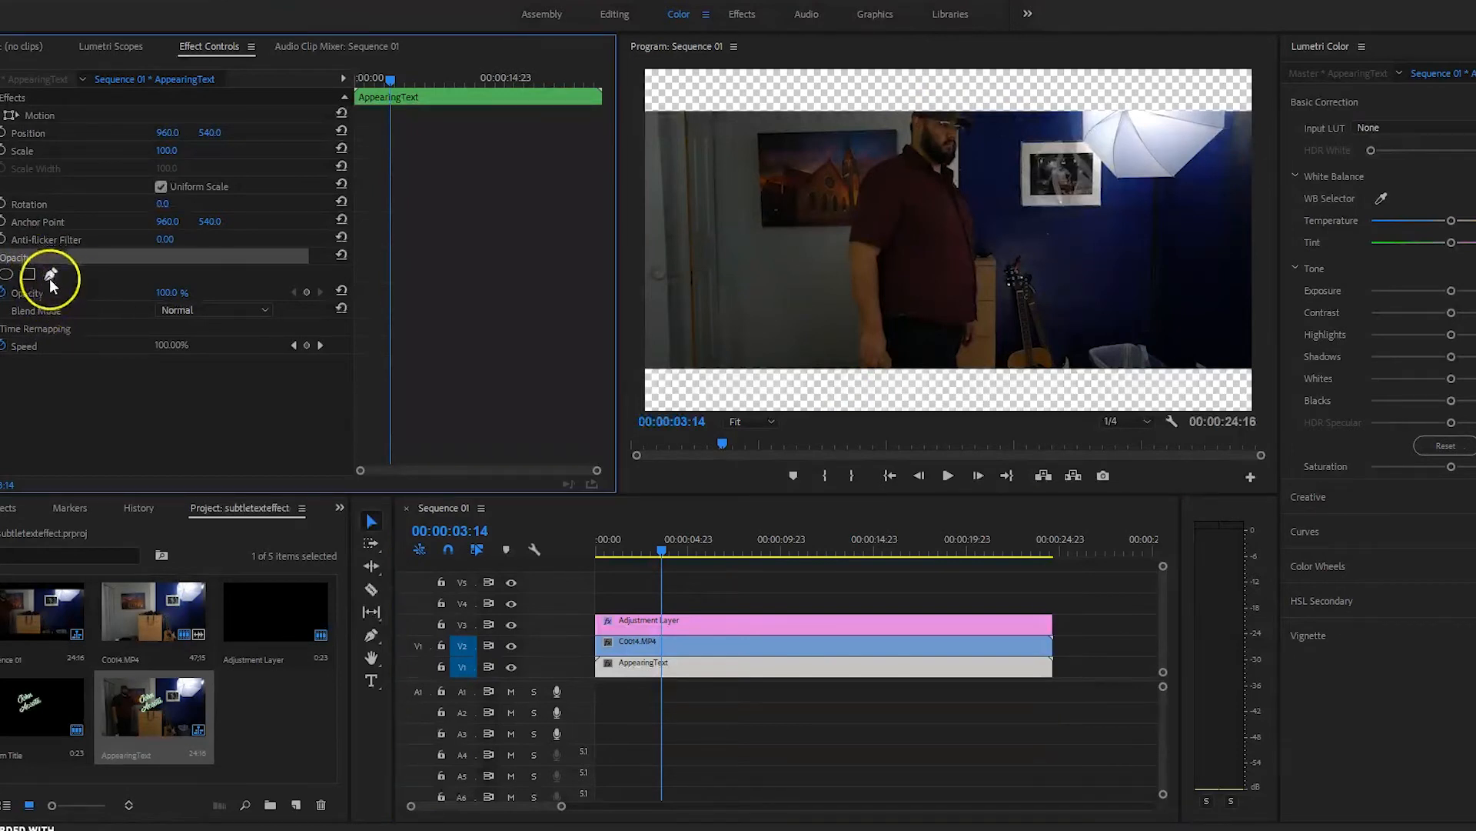
# Step: Select C0014.MP4 on V2 and add a free-draw bezier opacity mask, Mask (1)
pyautogui.click(50, 275)
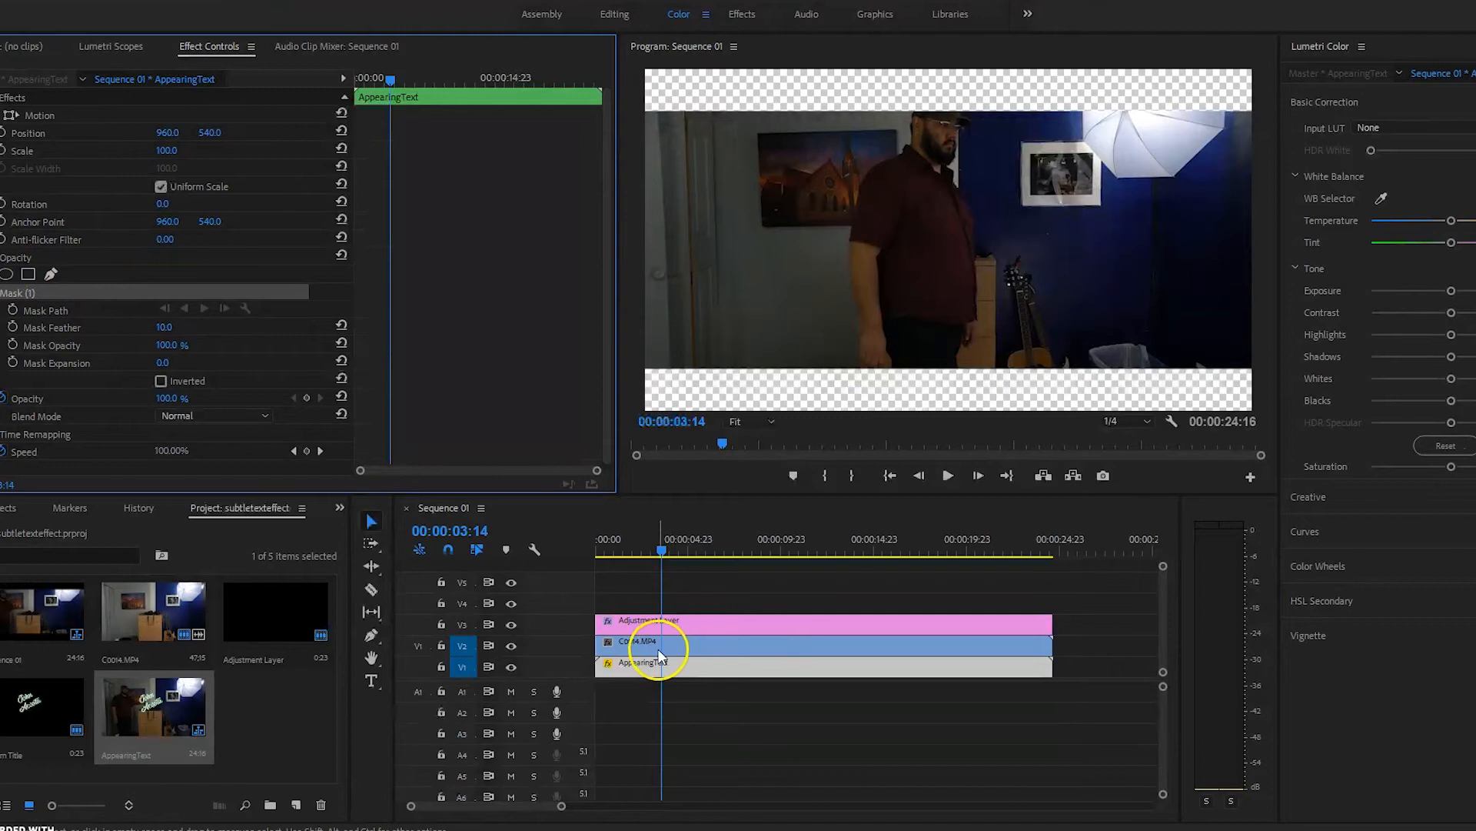
pyautogui.click(681, 646)
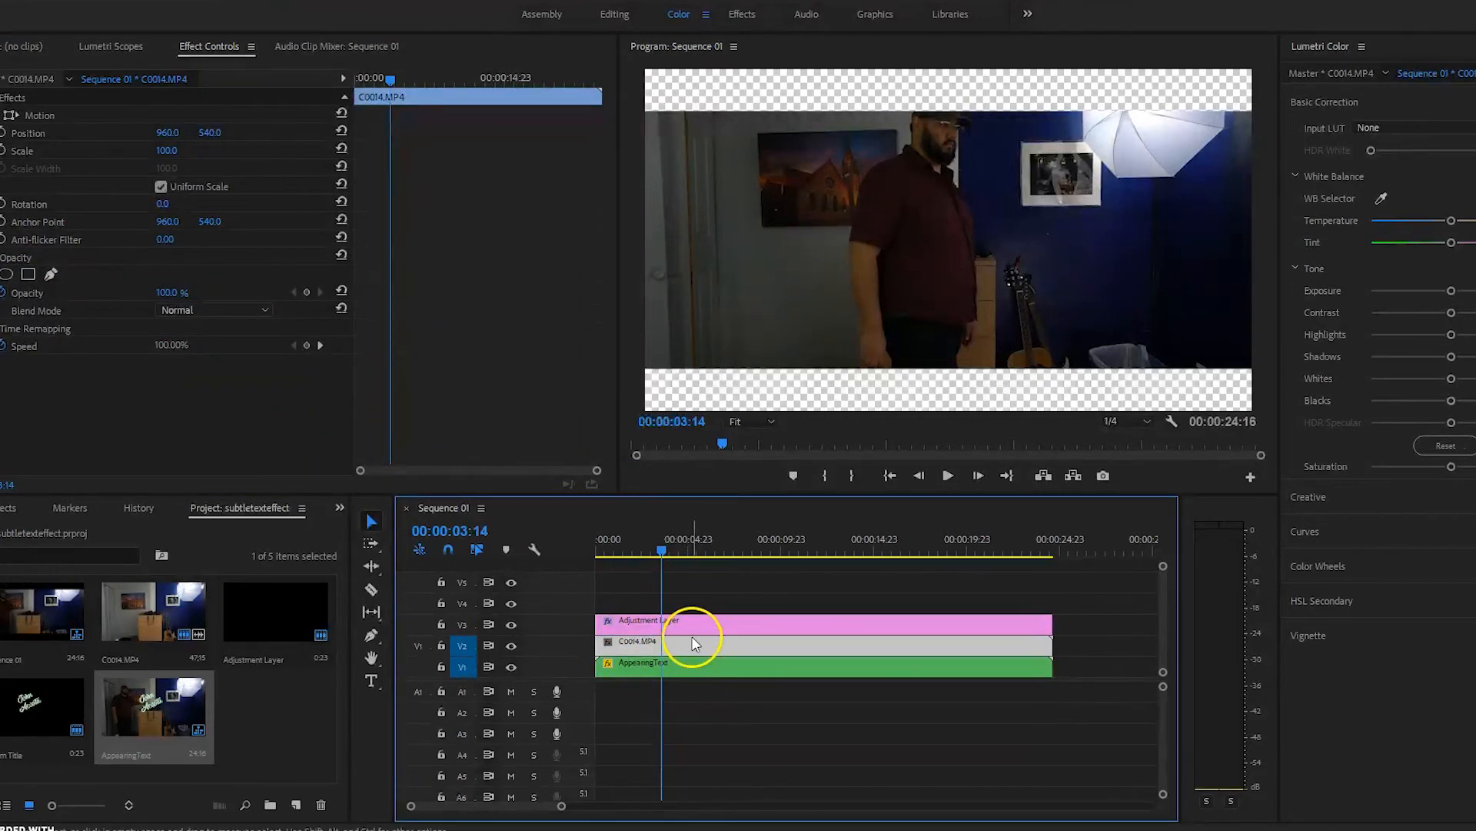
pyautogui.click(51, 275)
pyautogui.click(52, 275)
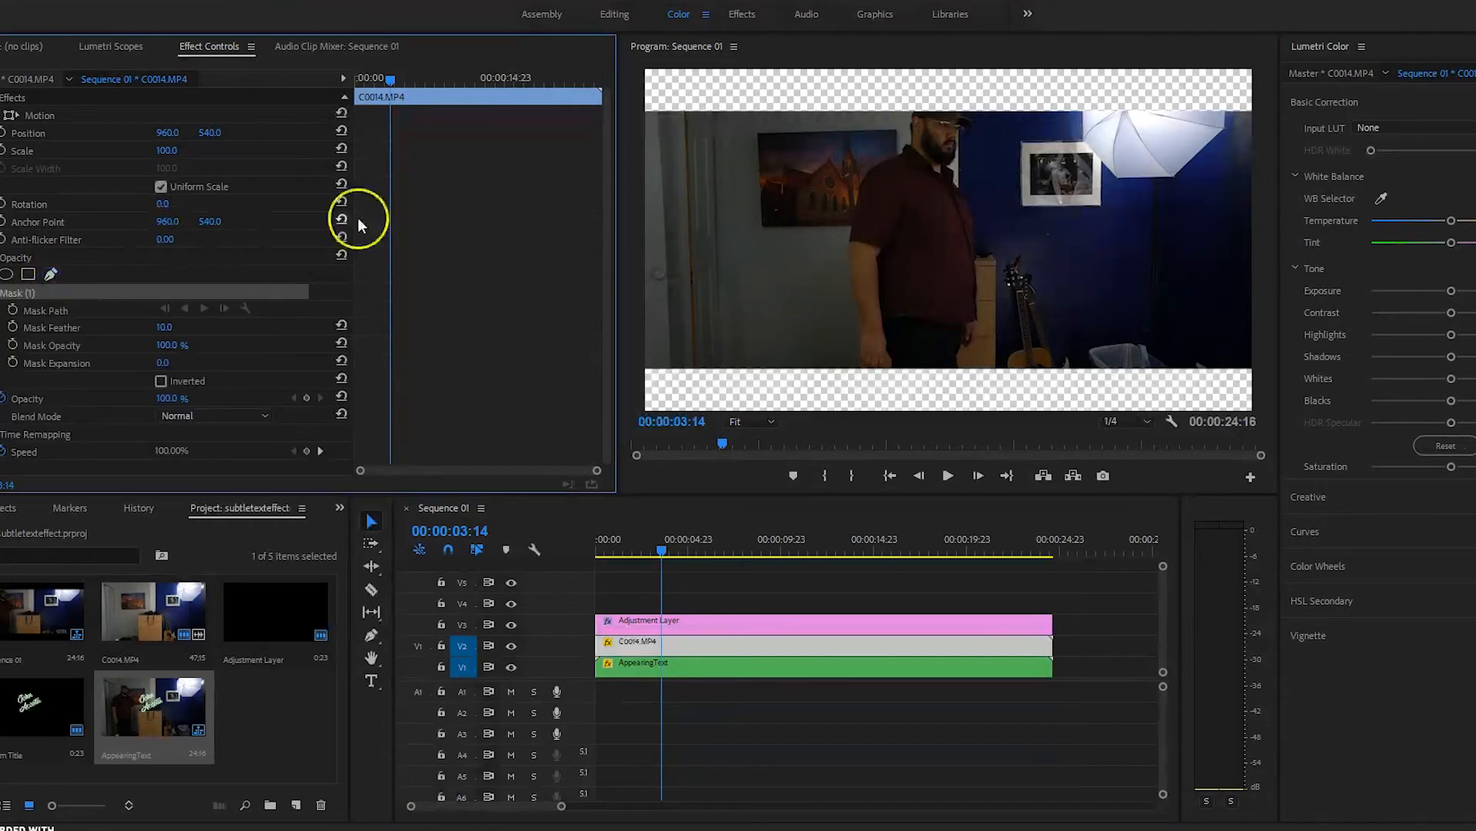
# Step: Set the Program monitor magnification to 25%
pyautogui.click(751, 421)
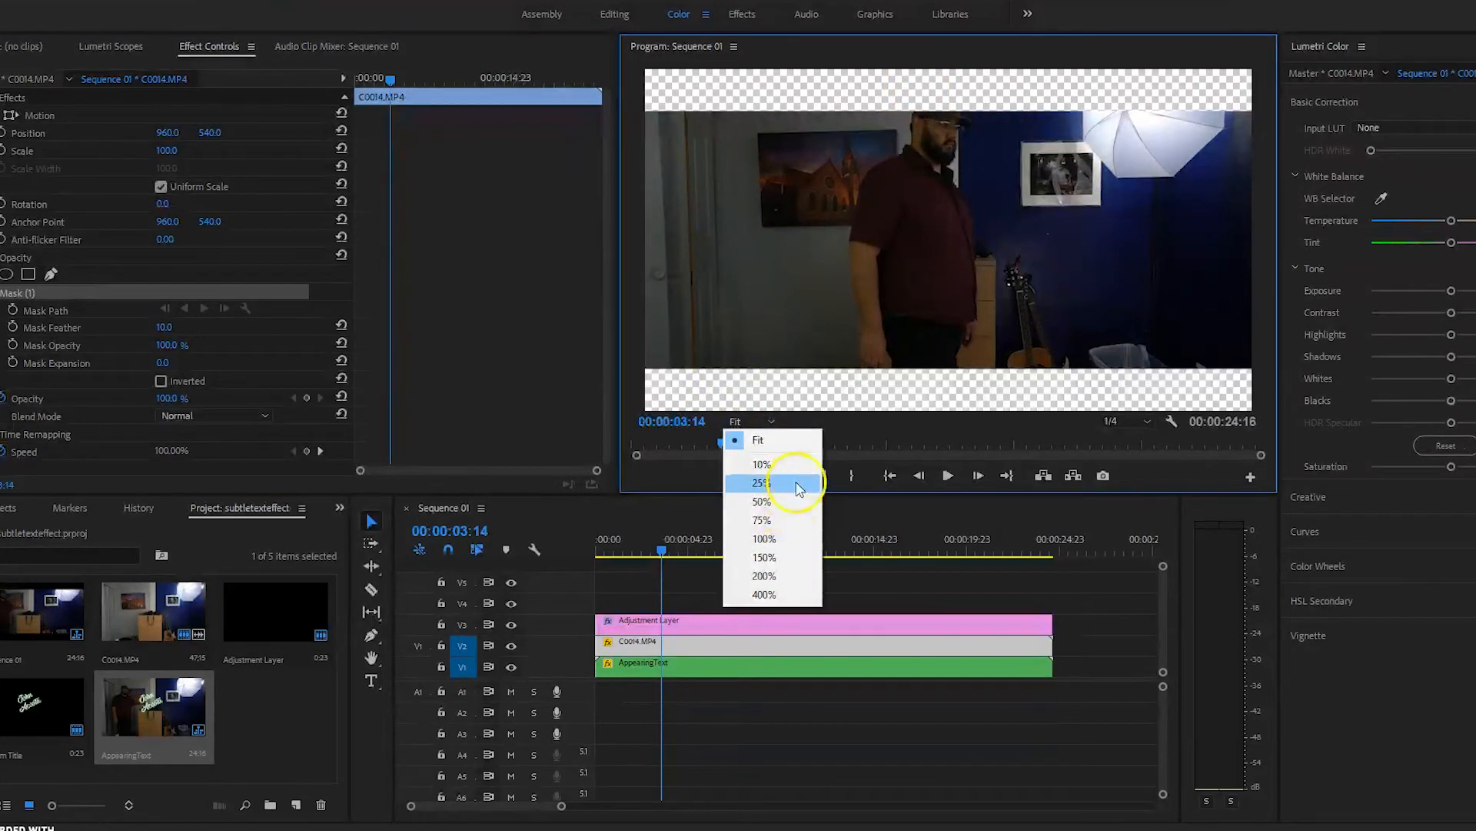
pyautogui.click(779, 501)
pyautogui.click(750, 422)
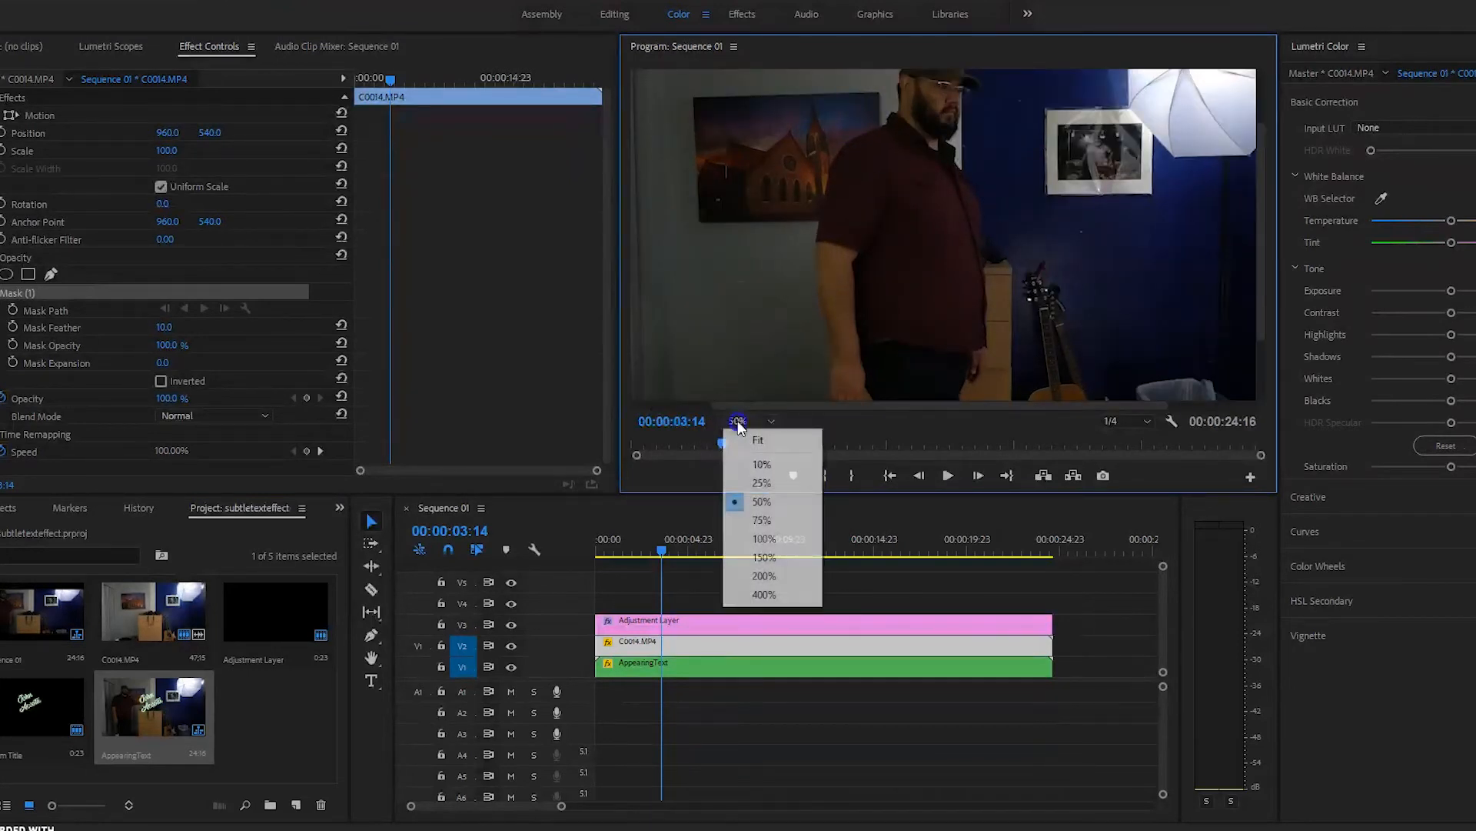
pyautogui.click(754, 461)
pyautogui.click(852, 297)
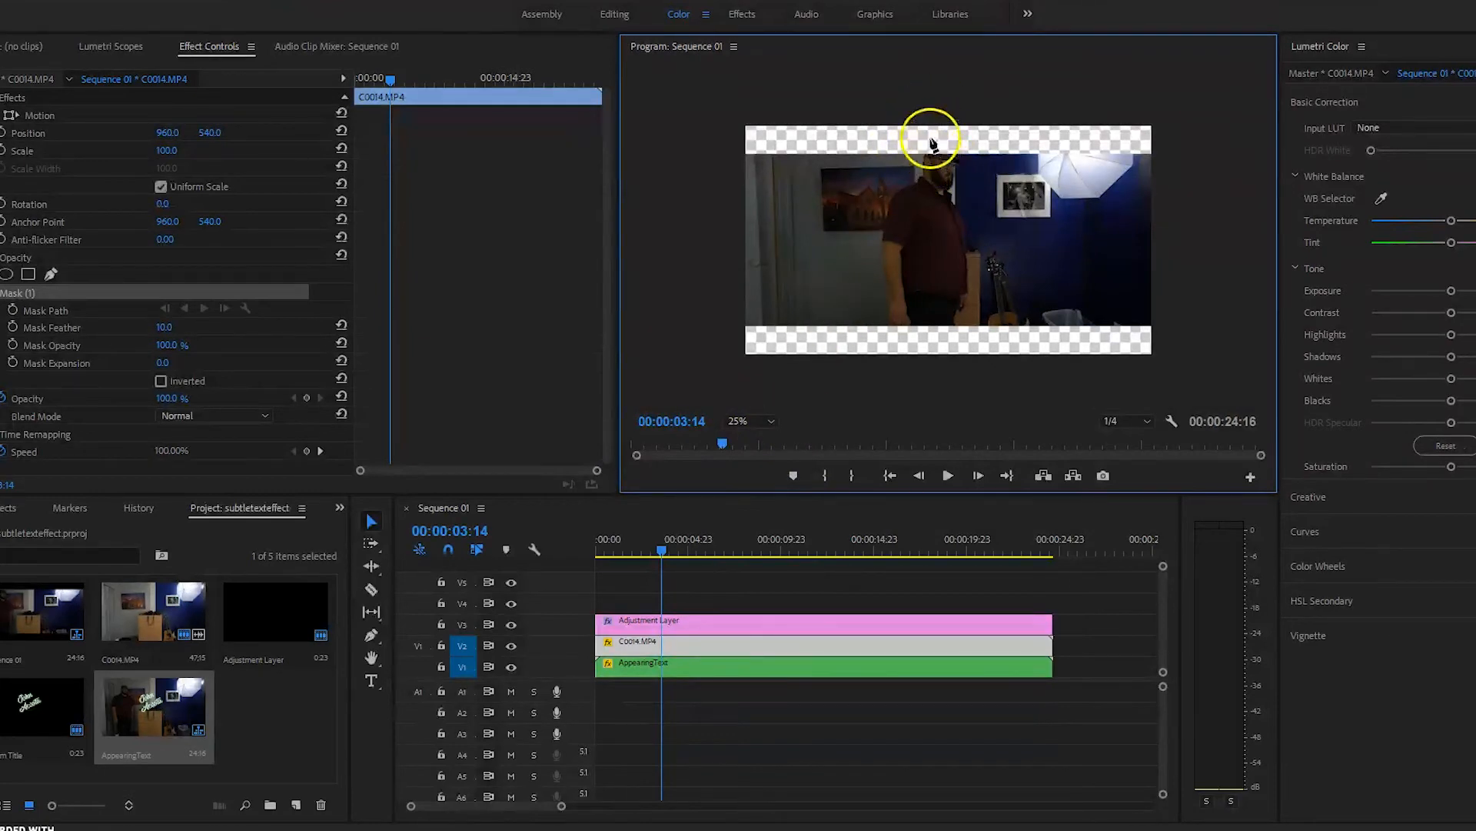
# Step: Start the mask outline above the man's head and run it down his side and along the bottom
pyautogui.click(931, 110)
pyautogui.click(926, 147)
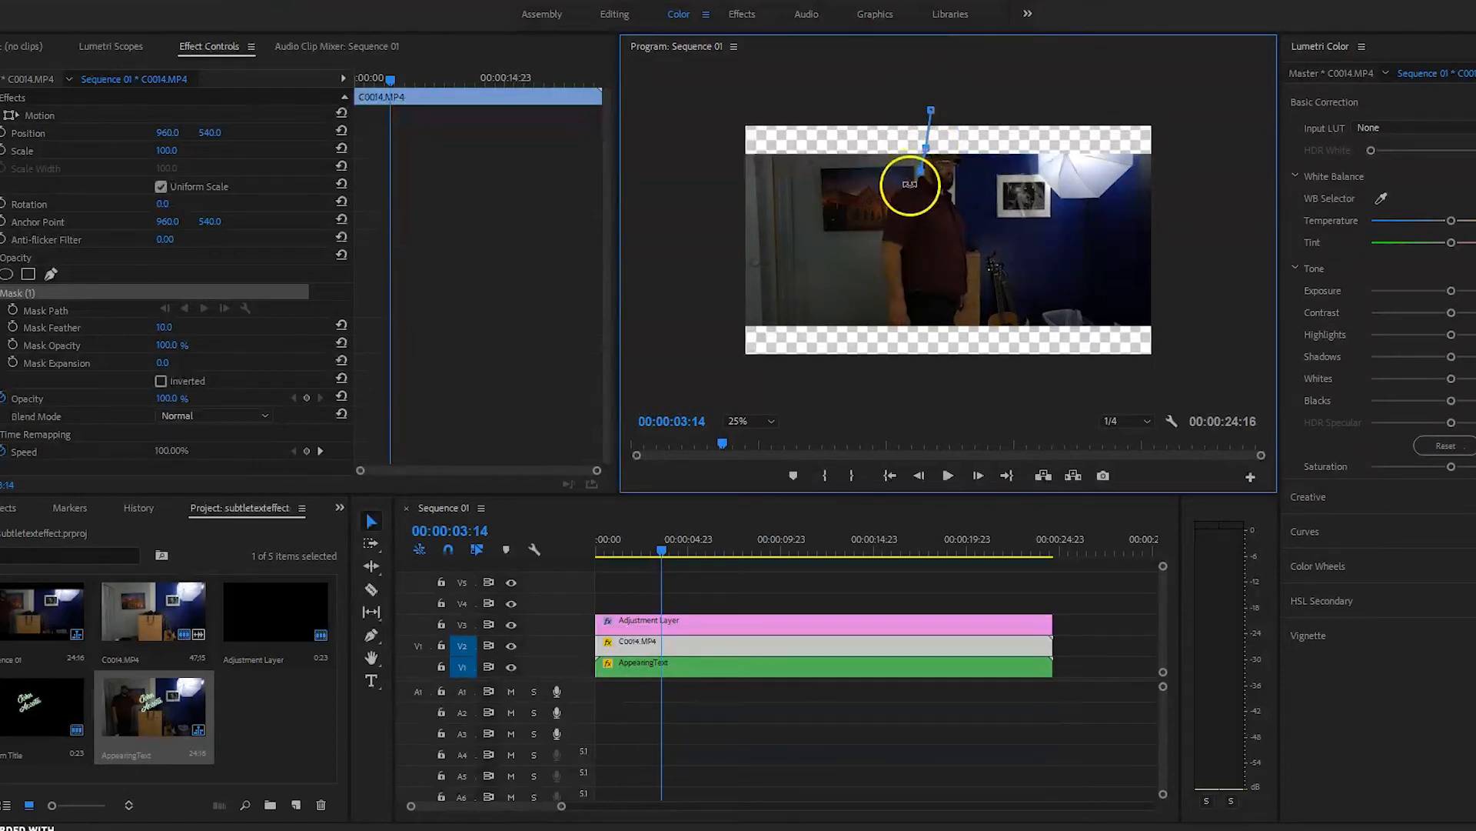
pyautogui.click(912, 191)
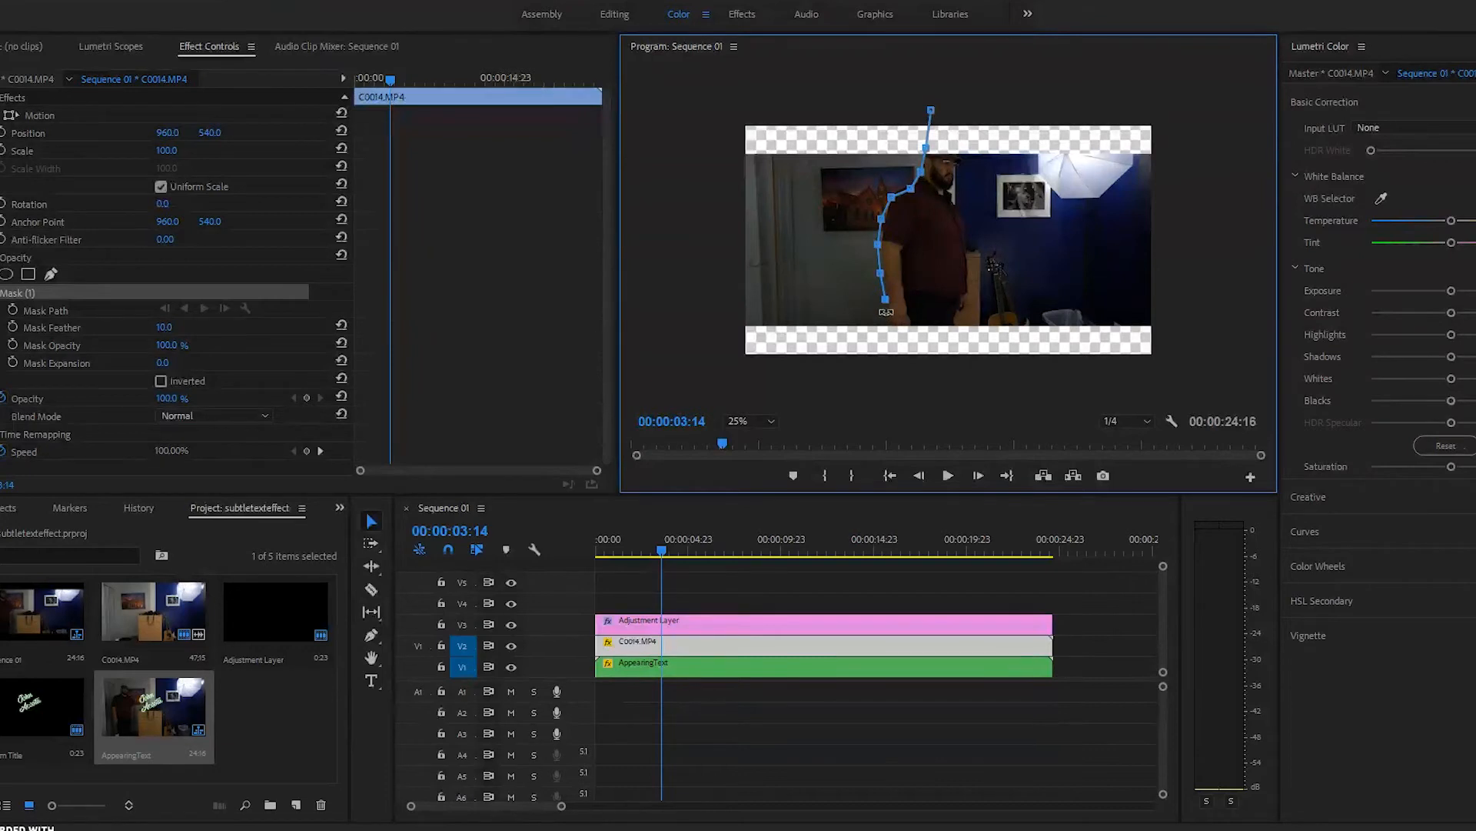
pyautogui.click(881, 329)
pyautogui.click(879, 360)
pyautogui.click(729, 399)
pyautogui.click(667, 373)
# Step: Finish the outline up the left side and across the top, close it, and invert the mask
pyautogui.click(676, 233)
pyautogui.click(687, 136)
pyautogui.click(707, 86)
pyautogui.click(777, 78)
pyautogui.click(881, 95)
pyautogui.click(930, 111)
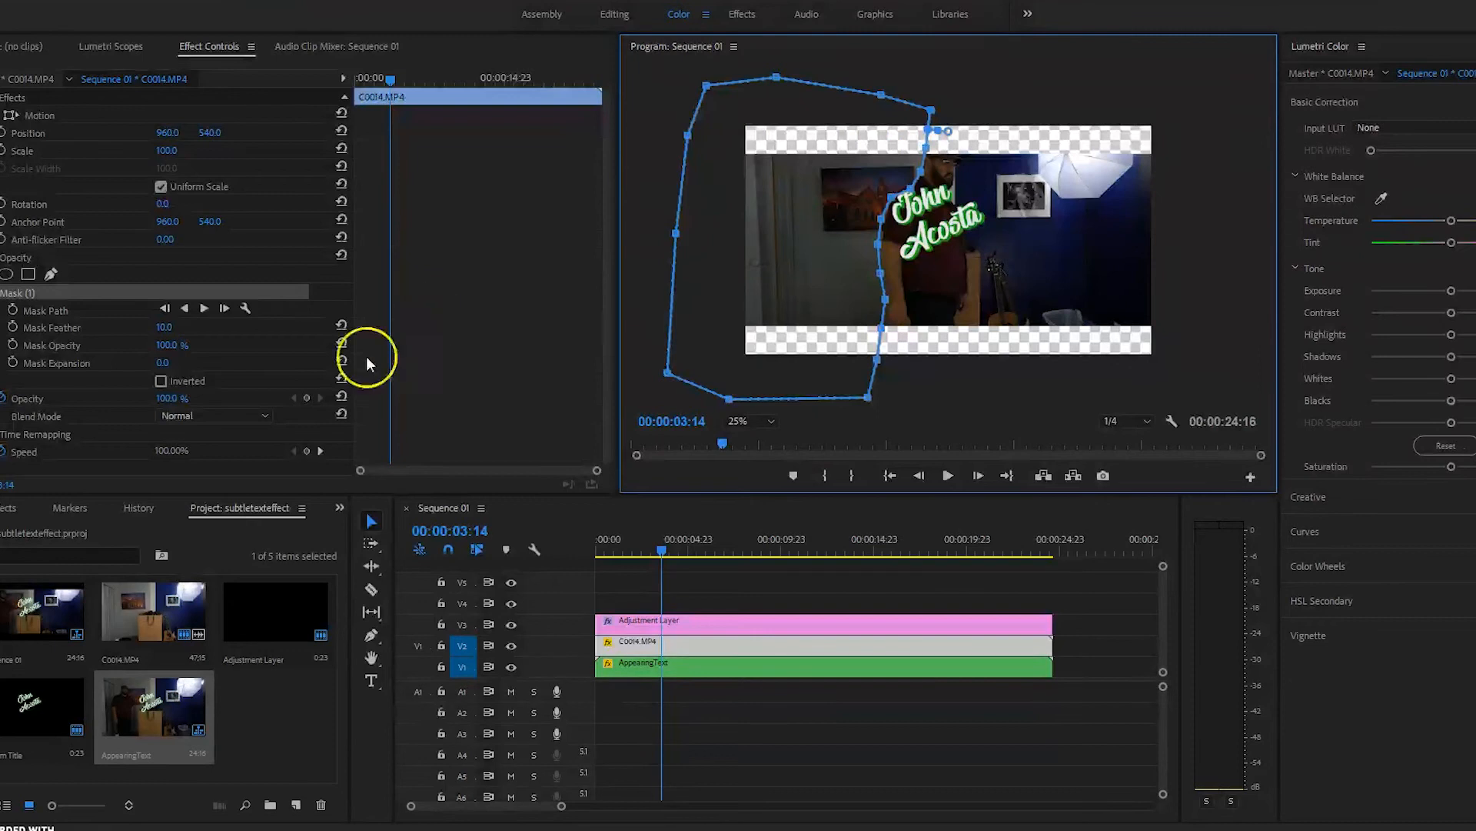
pyautogui.click(161, 381)
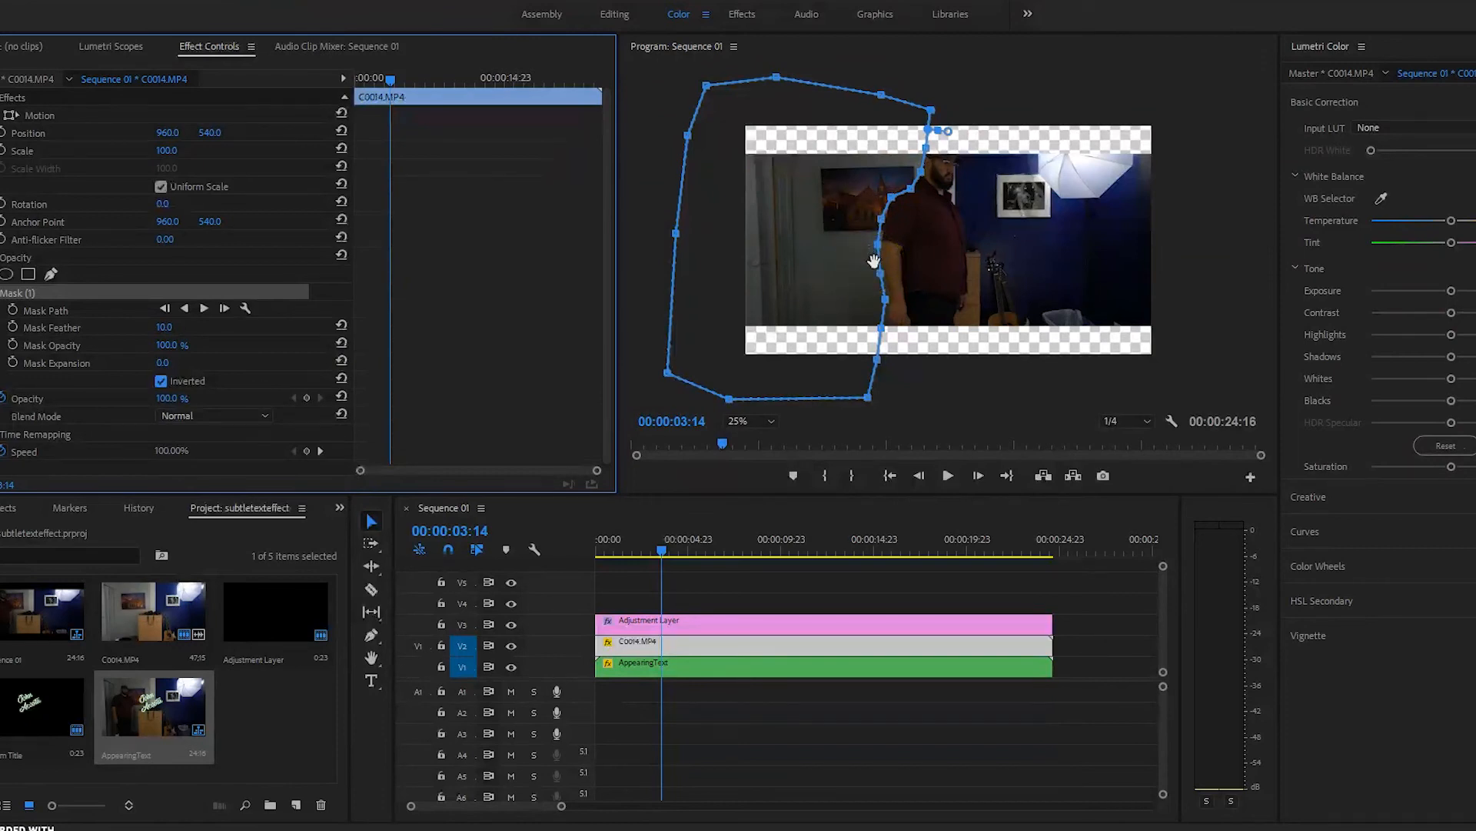
pyautogui.click(334, 358)
# Step: Set Mask Feather to 15 and Mask Expansion to 10
pyautogui.click(171, 327)
pyautogui.click(168, 363)
pyautogui.click(219, 360)
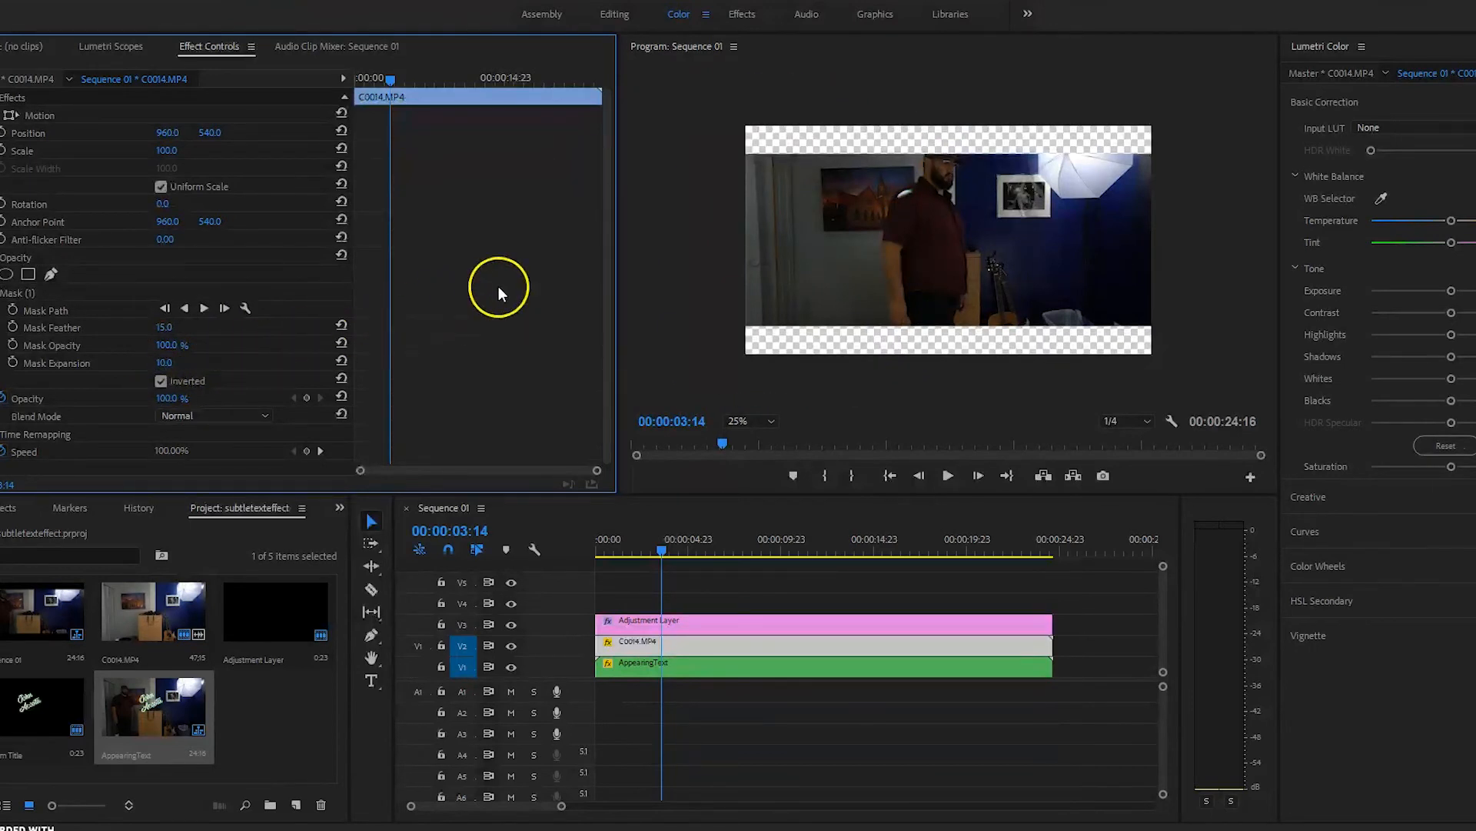
# Step: Tighten the mask points along the man's edge and set the first Mask Path keyframe at 00:00:03:14
pyautogui.click(82, 307)
pyautogui.moveTo(873, 225); pyautogui.dragTo(892, 197)
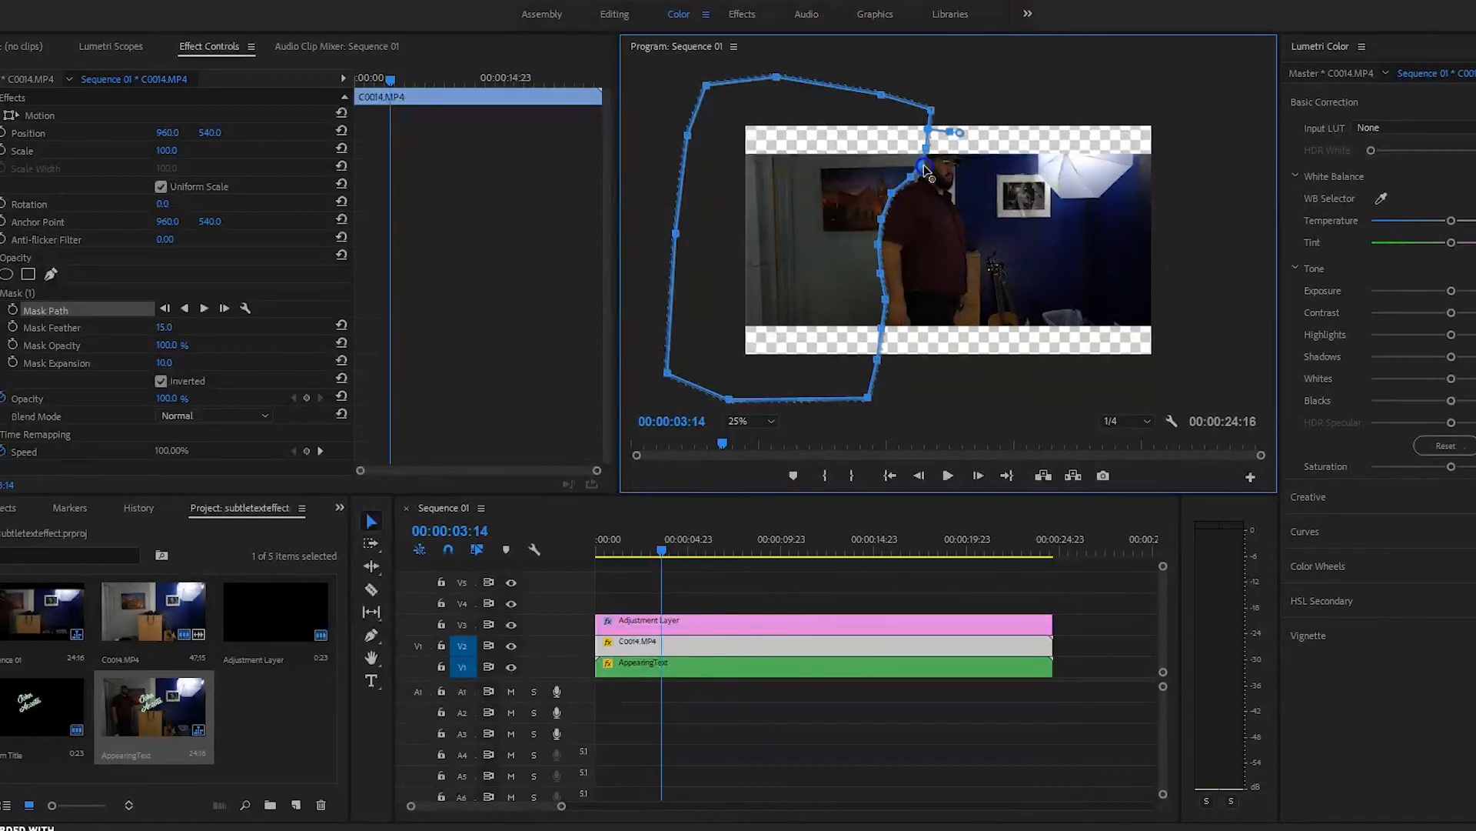
pyautogui.moveTo(927, 148); pyautogui.dragTo(925, 129)
pyautogui.moveTo(880, 273)
pyautogui.mouseDown()
pyautogui.moveTo(880, 252)
pyautogui.moveTo(877, 268)
pyautogui.mouseUp()
pyautogui.moveTo(874, 242); pyautogui.dragTo(878, 244)
pyautogui.click(13, 311)
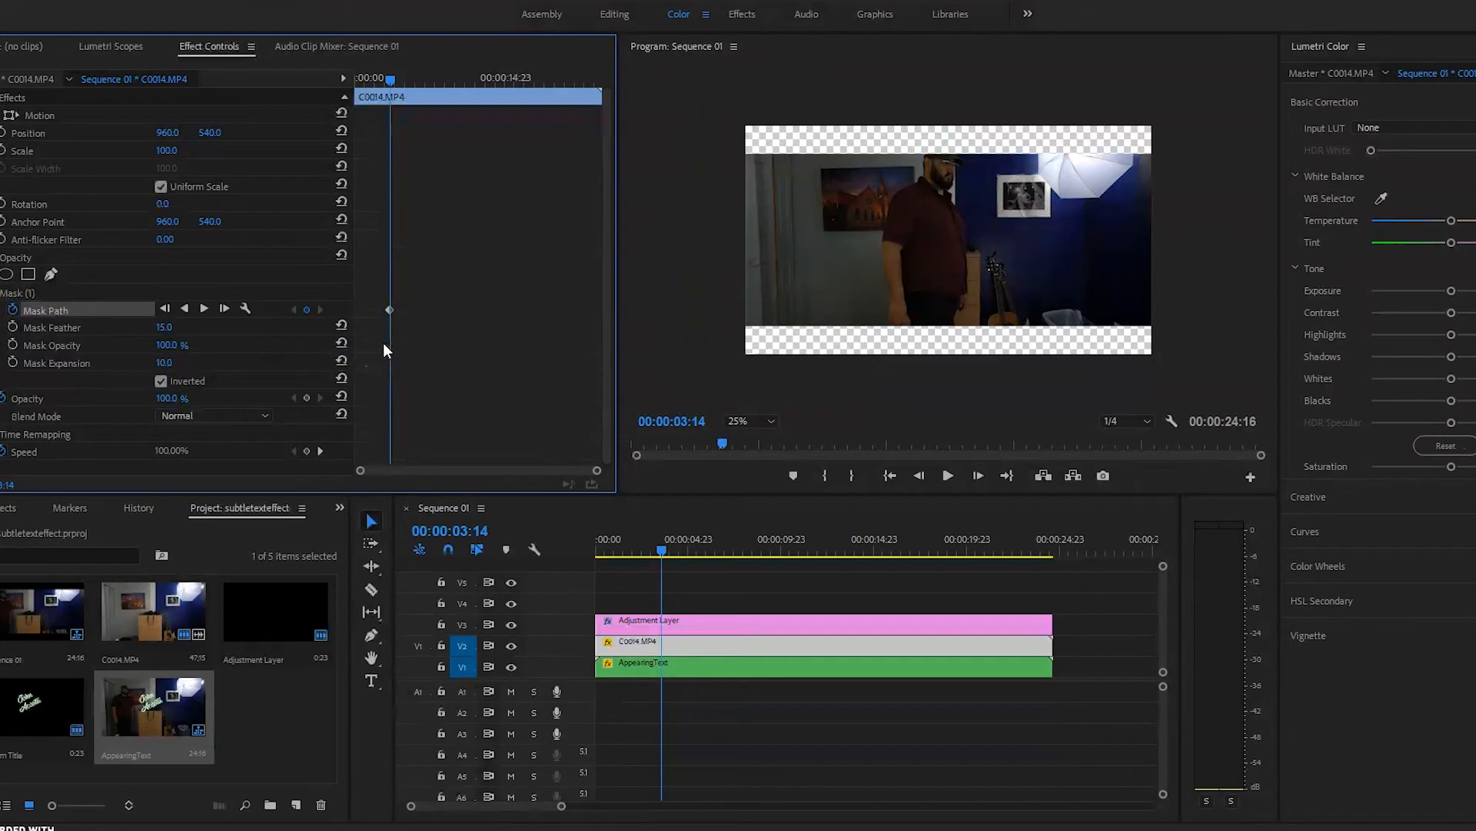
# Step: Step the mask forward a frame and move a lower mask point right to fit the man
pyautogui.click(225, 308)
pyautogui.click(239, 355)
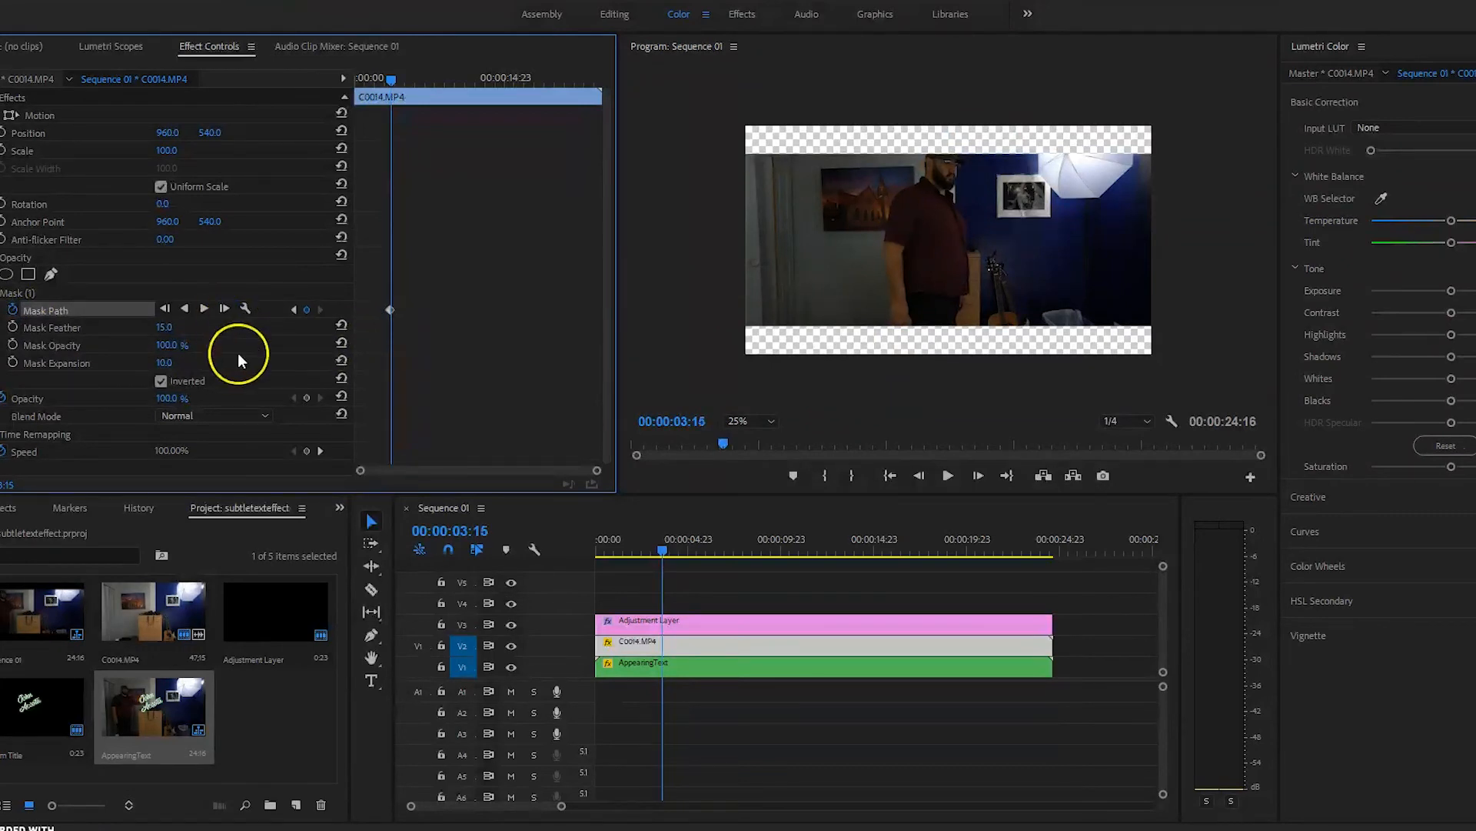
pyautogui.press('Right')
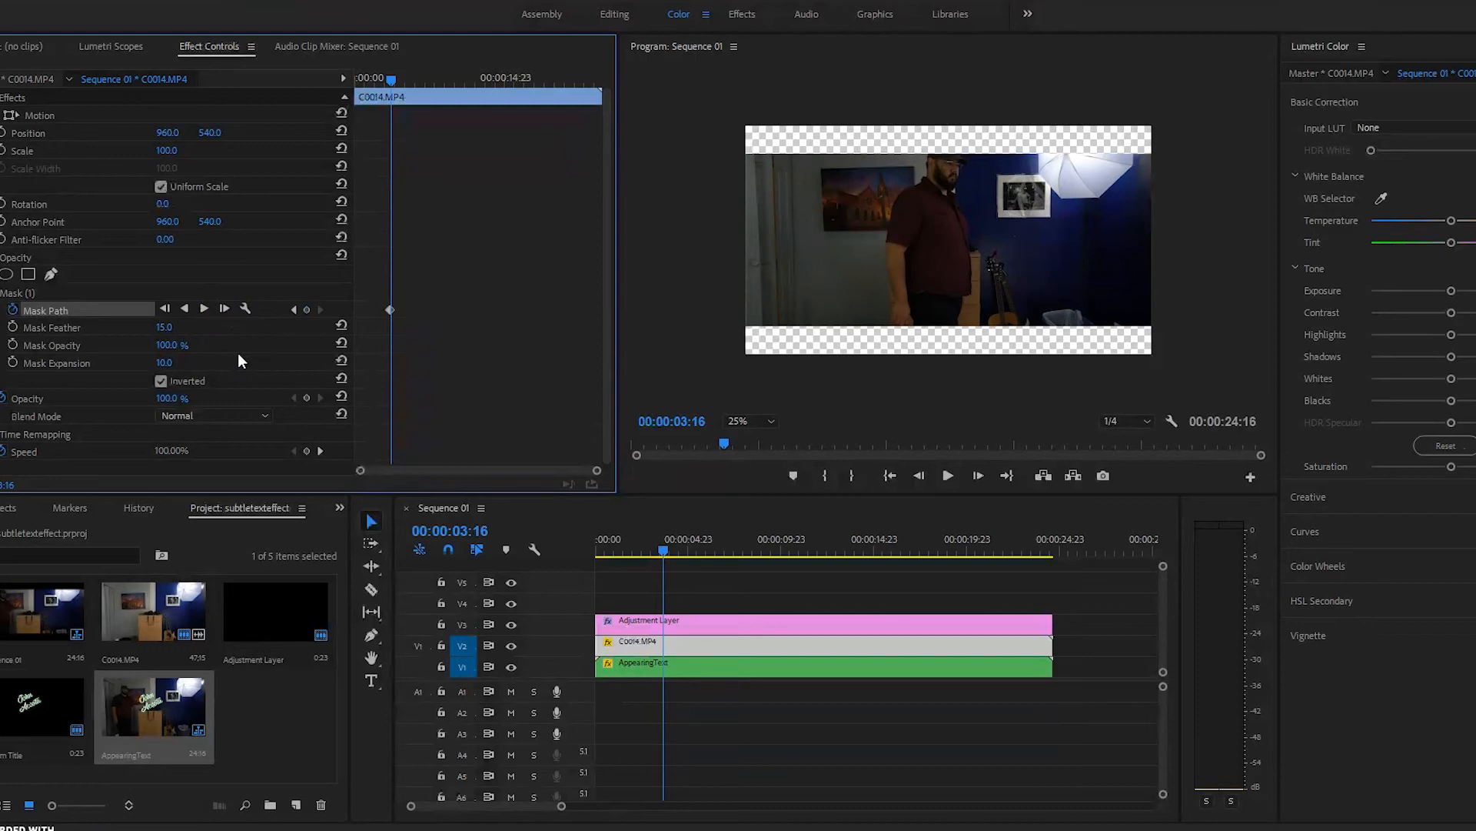
pyautogui.click(48, 309)
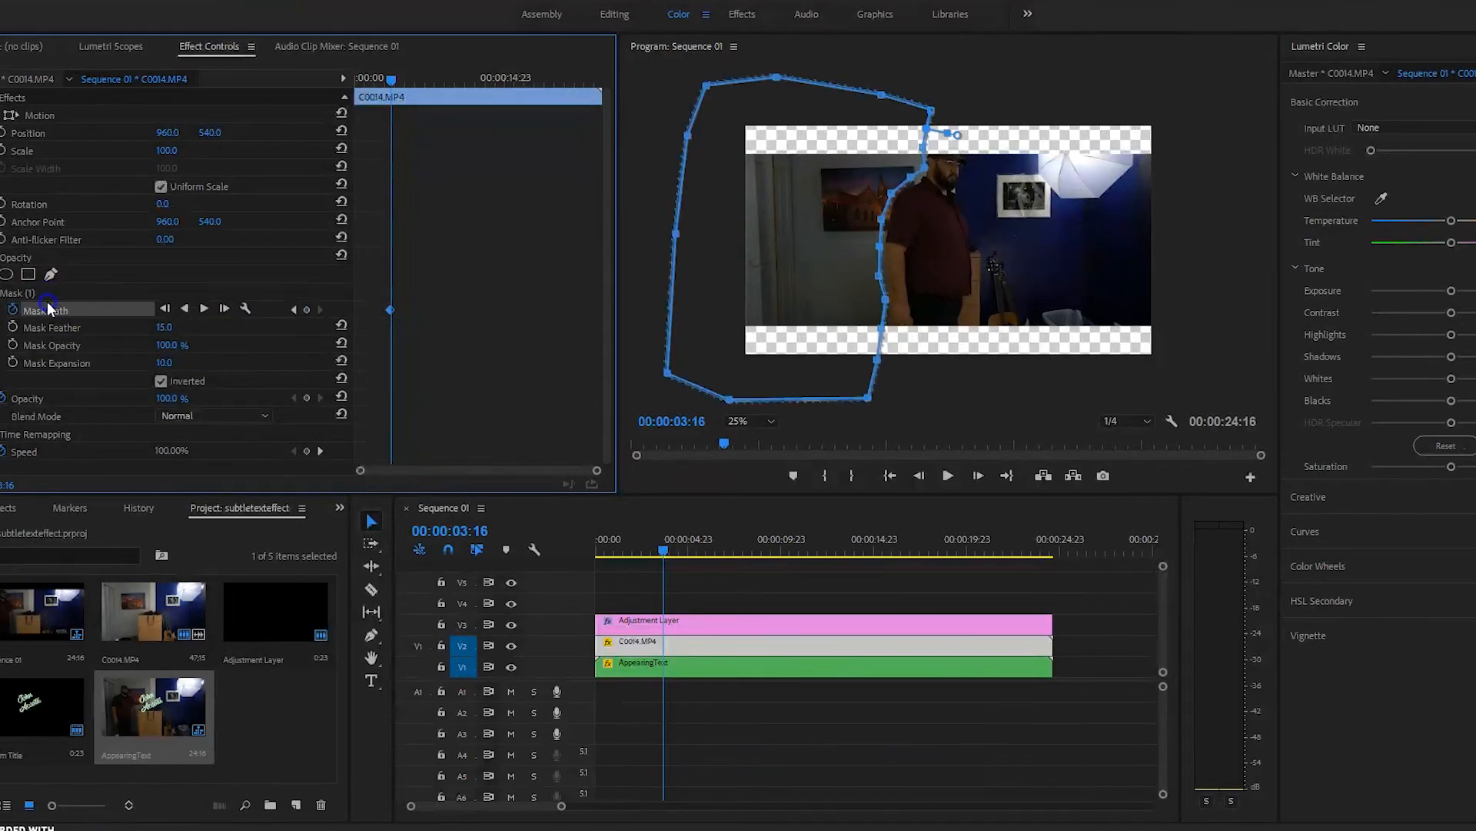
pyautogui.press('Right')
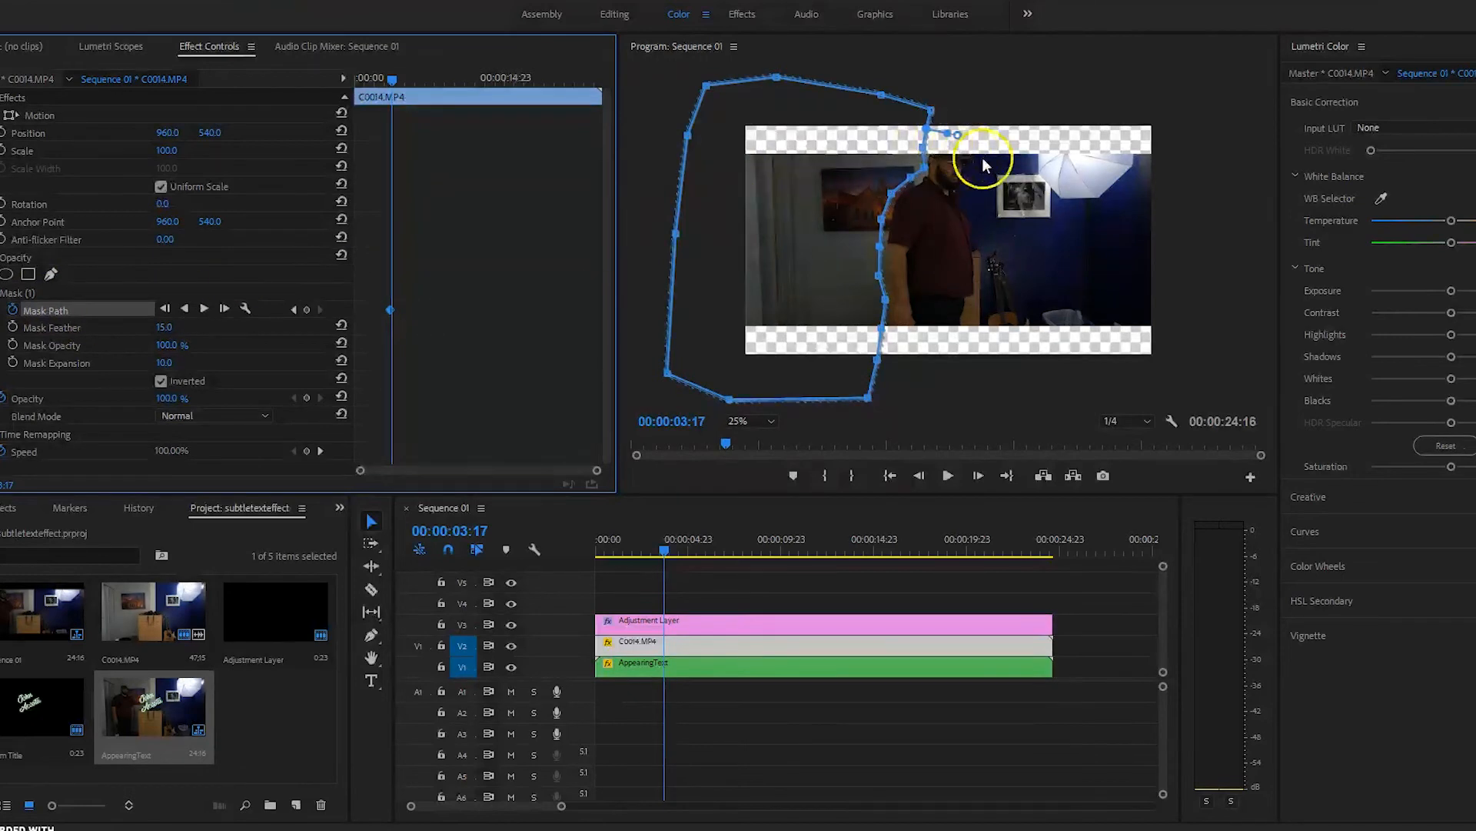
pyautogui.click(909, 180)
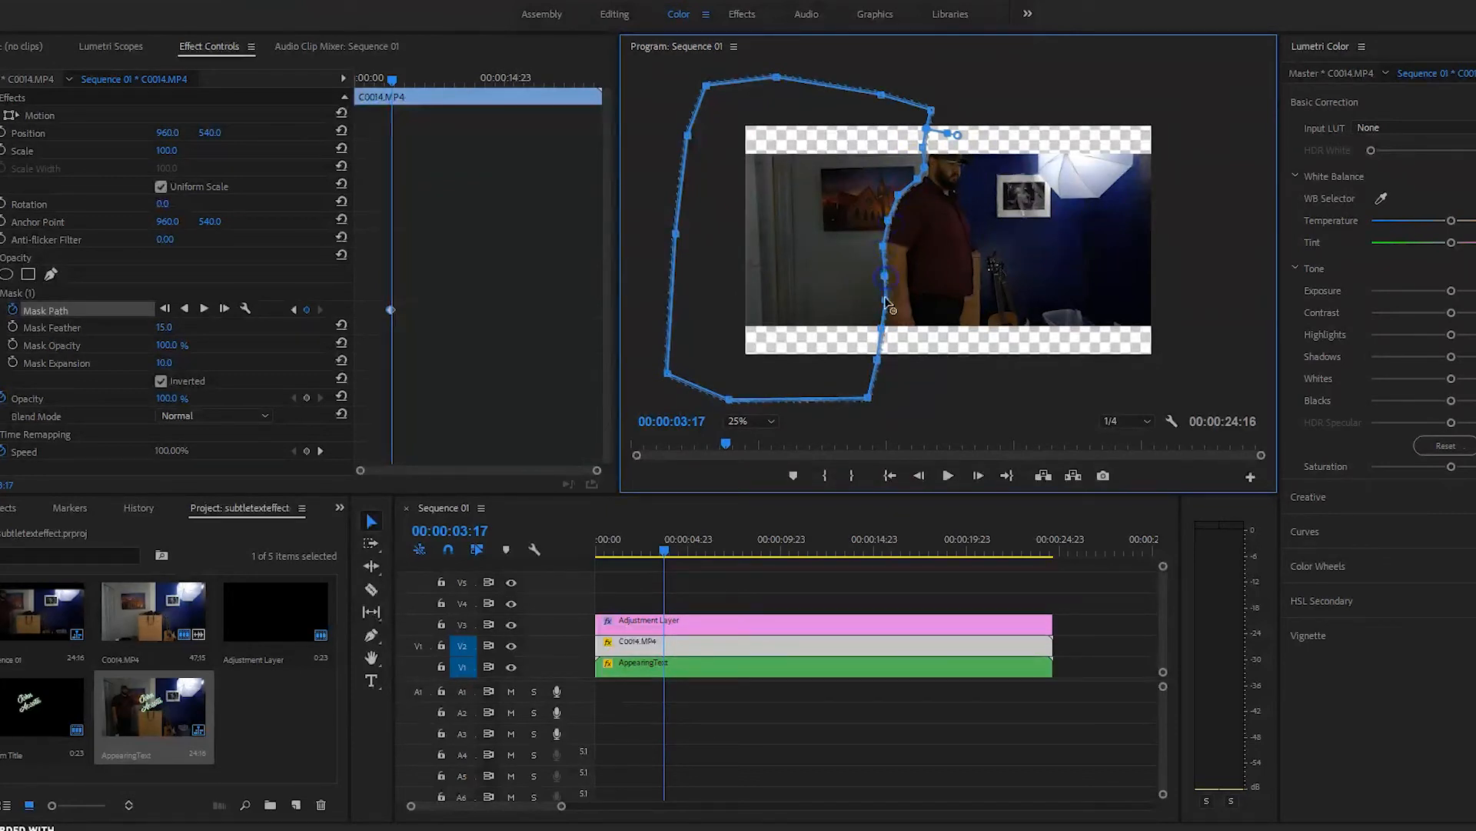
pyautogui.moveTo(882, 331); pyautogui.dragTo(910, 385)
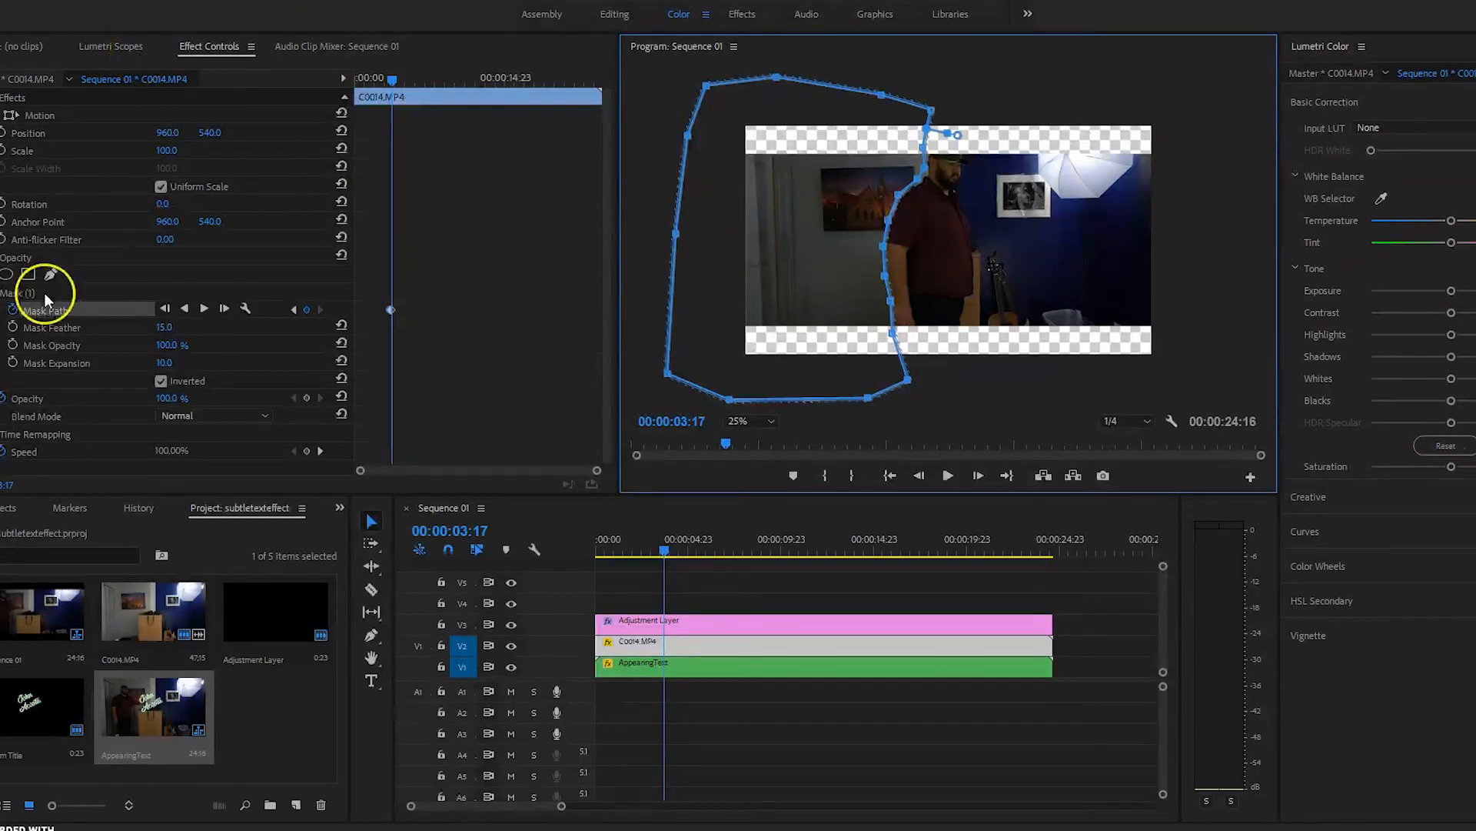
pyautogui.click(85, 277)
pyautogui.click(75, 308)
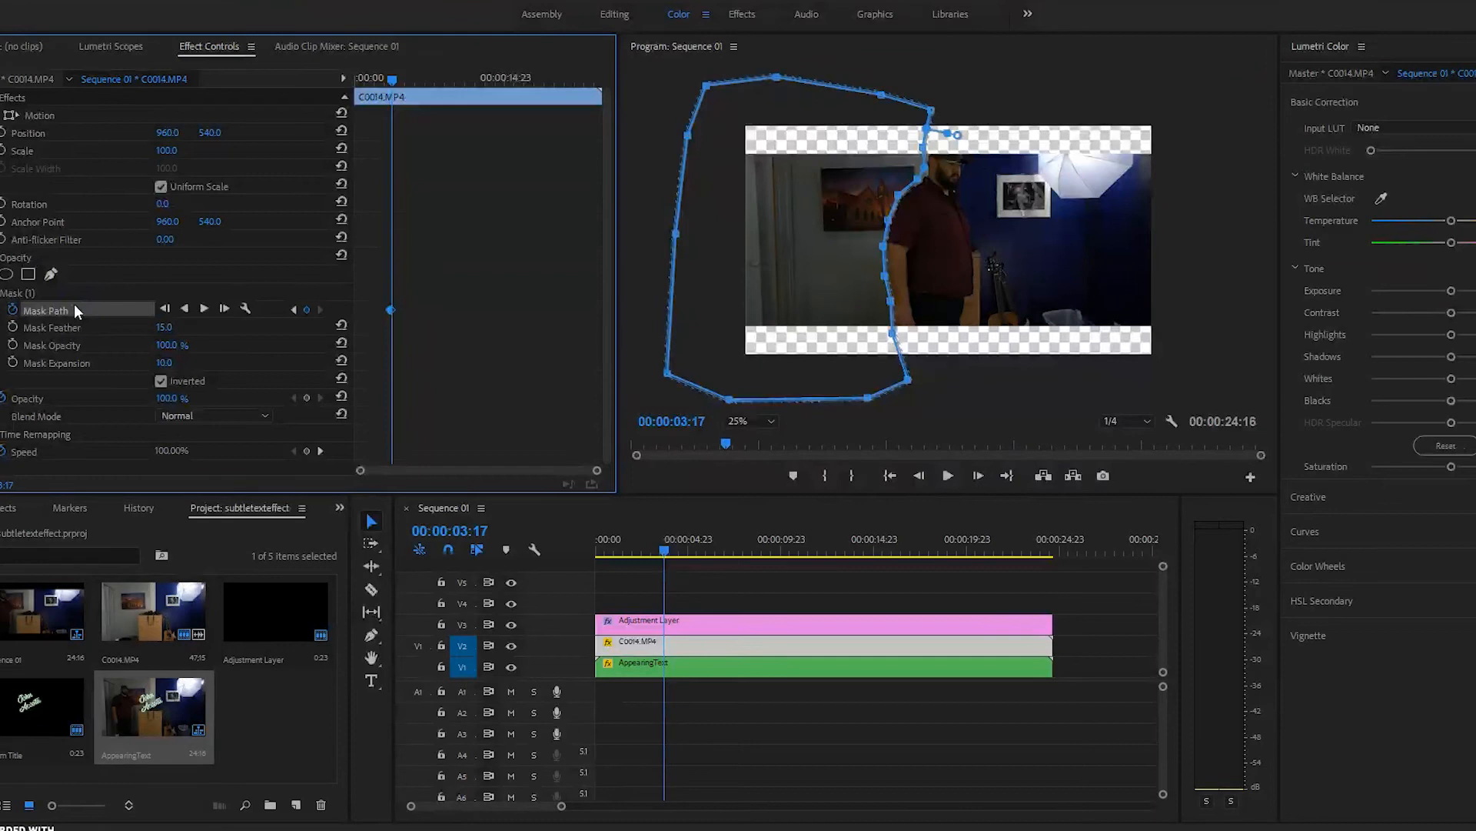
# Step: At 00:00:04:00, refit the mask points along the man's back, head and arm
pyautogui.press('Right')
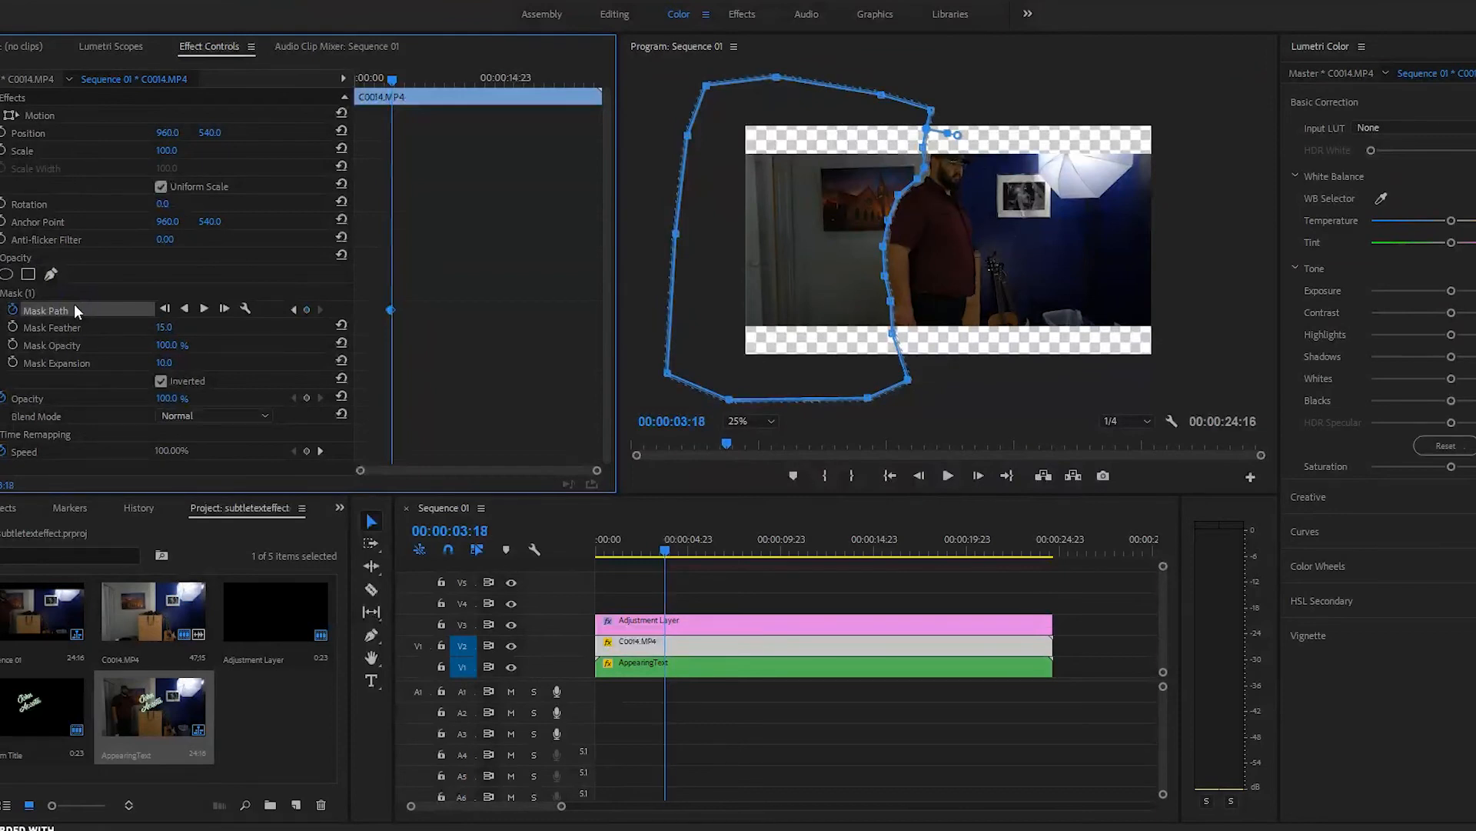
pyautogui.press('Right')
pyautogui.press('Right')
pyautogui.press('Right')
pyautogui.press('Right')
pyautogui.press('Right')
pyautogui.press('Right')
pyautogui.press('Right')
pyautogui.press('Right')
pyautogui.press('Right')
pyautogui.press('Right')
pyautogui.press('Right')
pyautogui.press('Right')
pyautogui.press('Left')
pyautogui.press('Left')
pyautogui.press('Left')
pyautogui.press('Left')
pyautogui.press('Left')
pyautogui.press('Left')
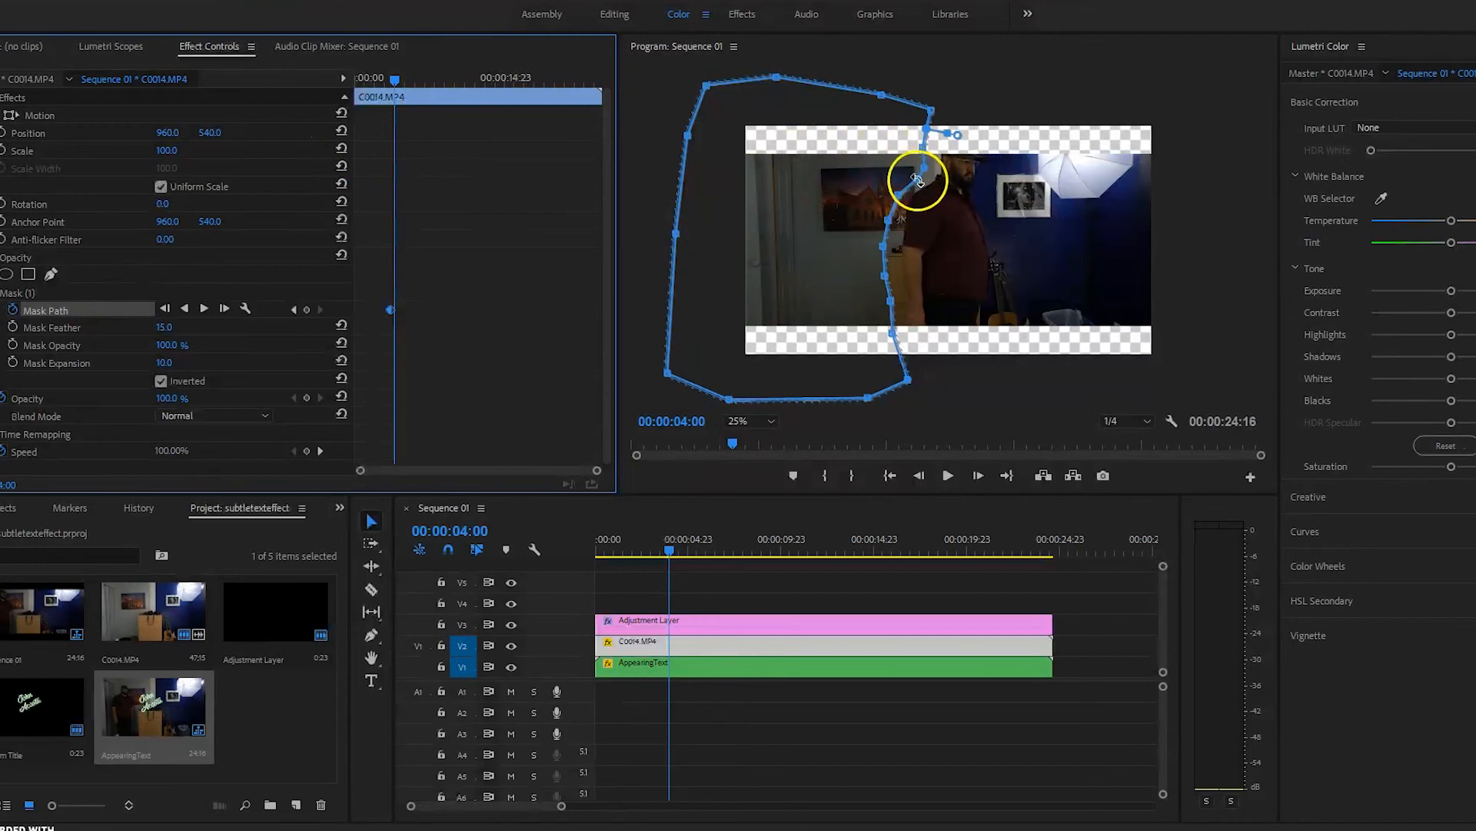
pyautogui.moveTo(915, 178); pyautogui.dragTo(941, 155)
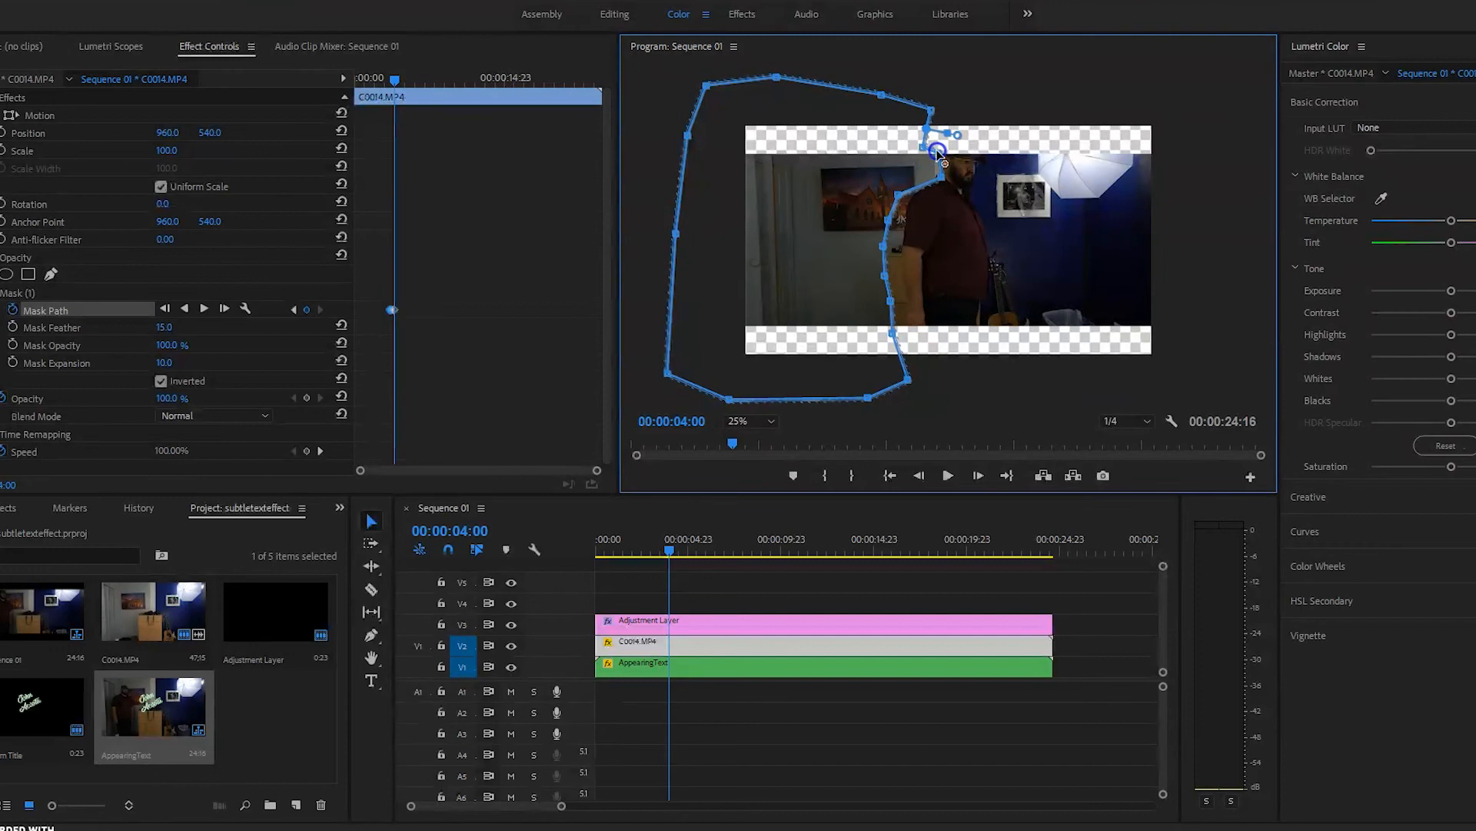
pyautogui.moveTo(926, 144); pyautogui.dragTo(945, 134)
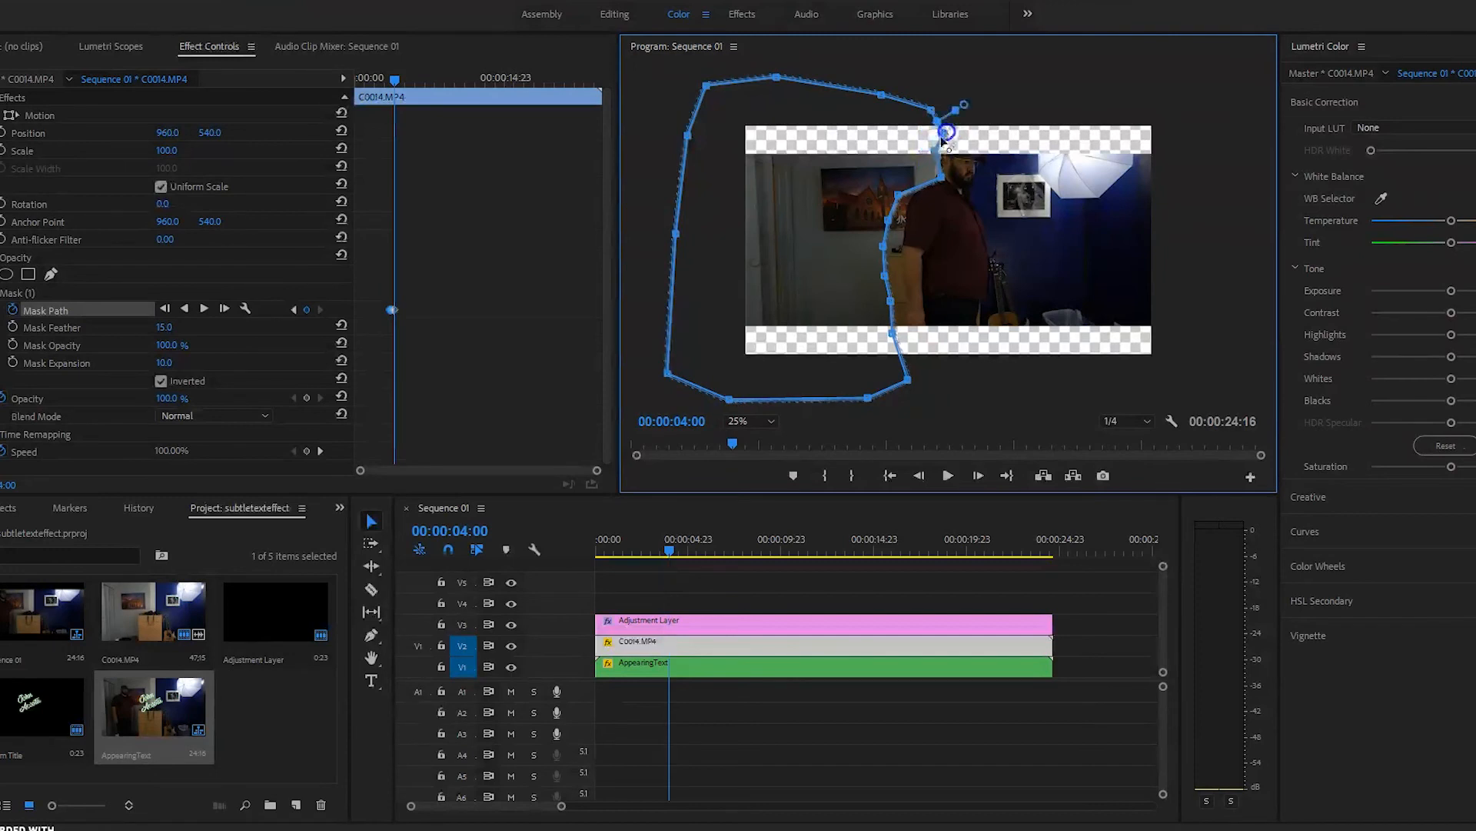
pyautogui.moveTo(888, 221); pyautogui.dragTo(912, 197)
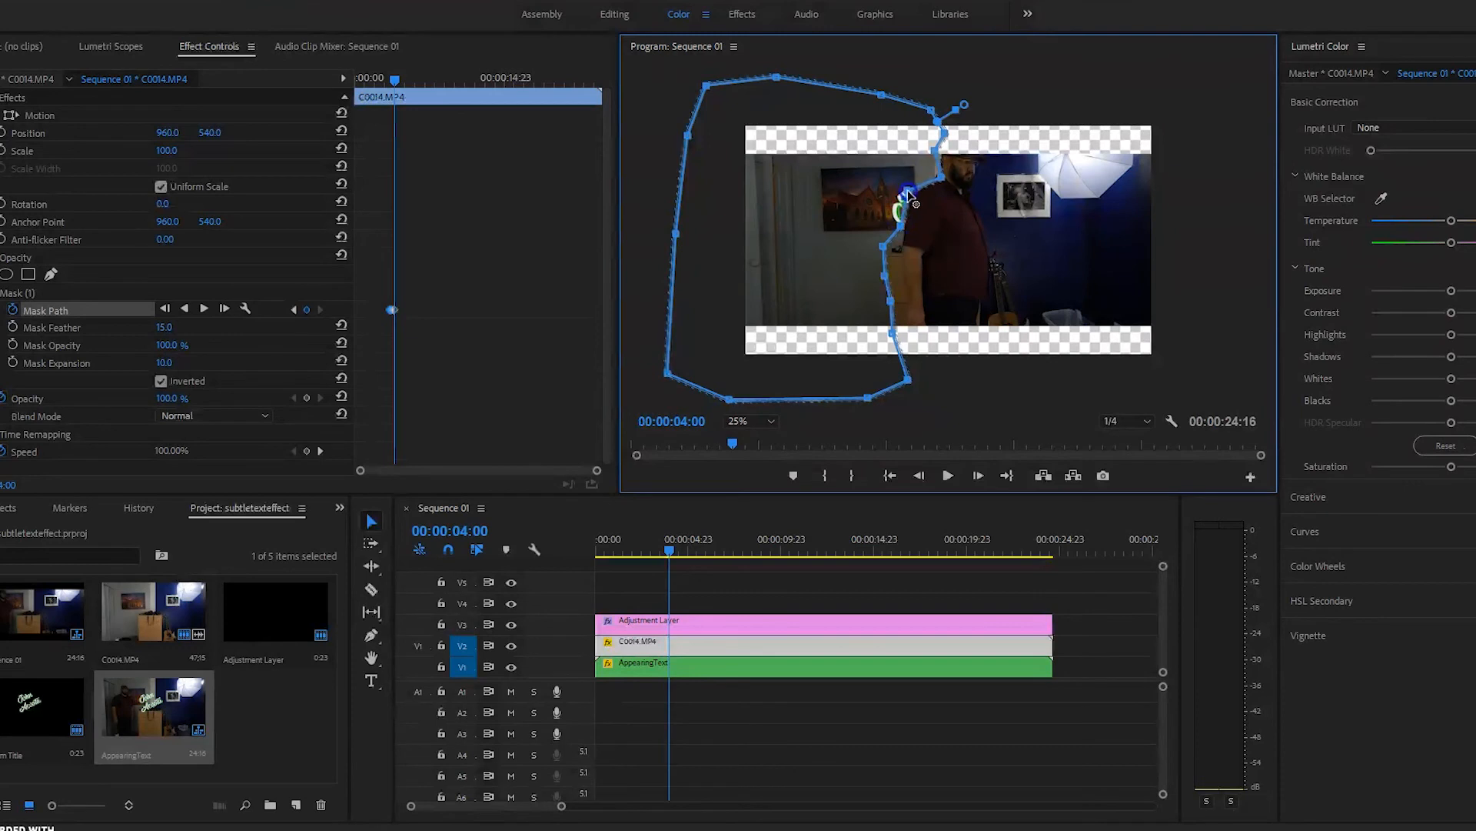
pyautogui.moveTo(884, 246); pyautogui.dragTo(894, 250)
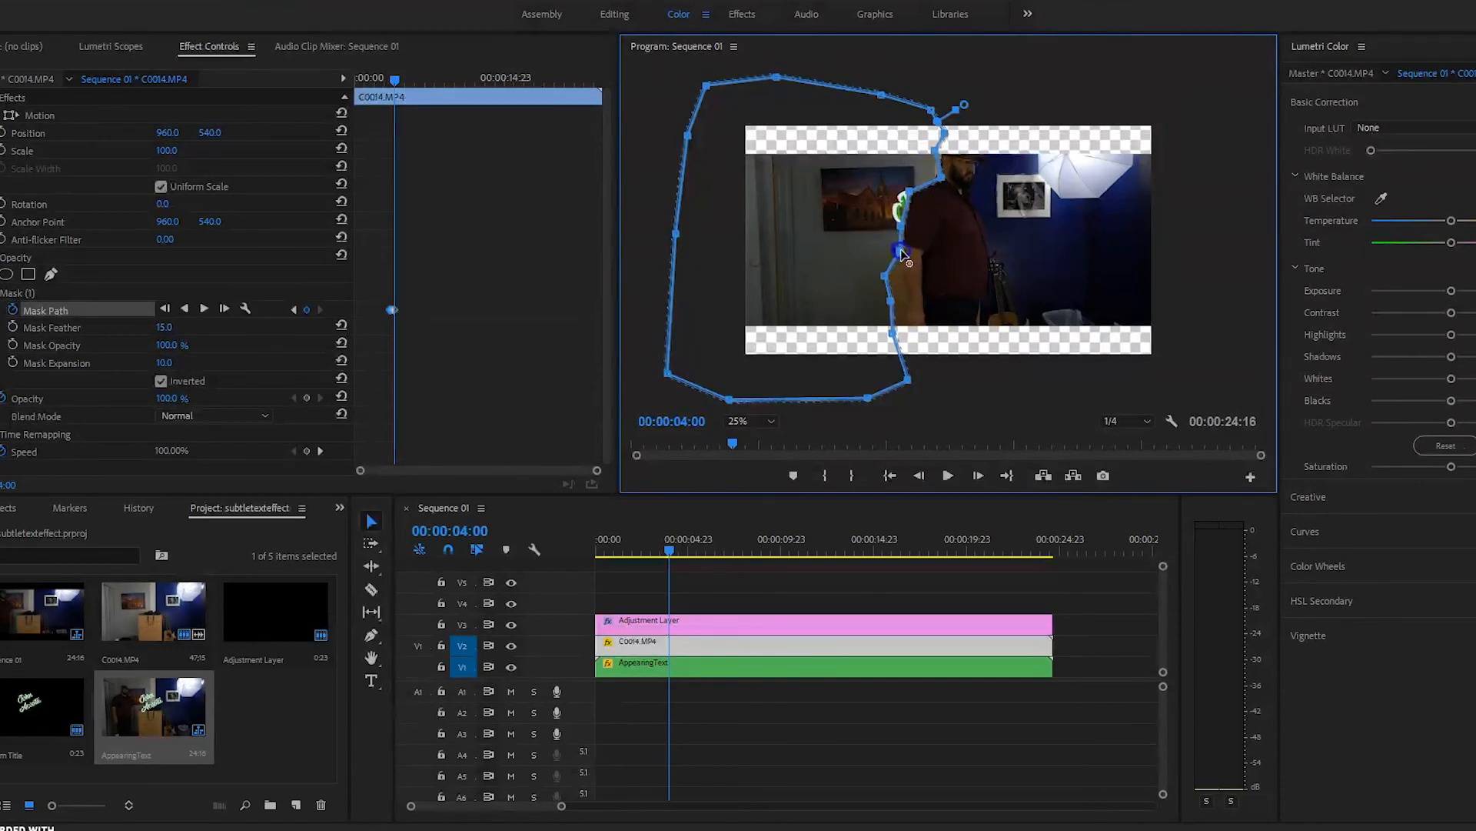
pyautogui.moveTo(882, 279); pyautogui.dragTo(905, 304)
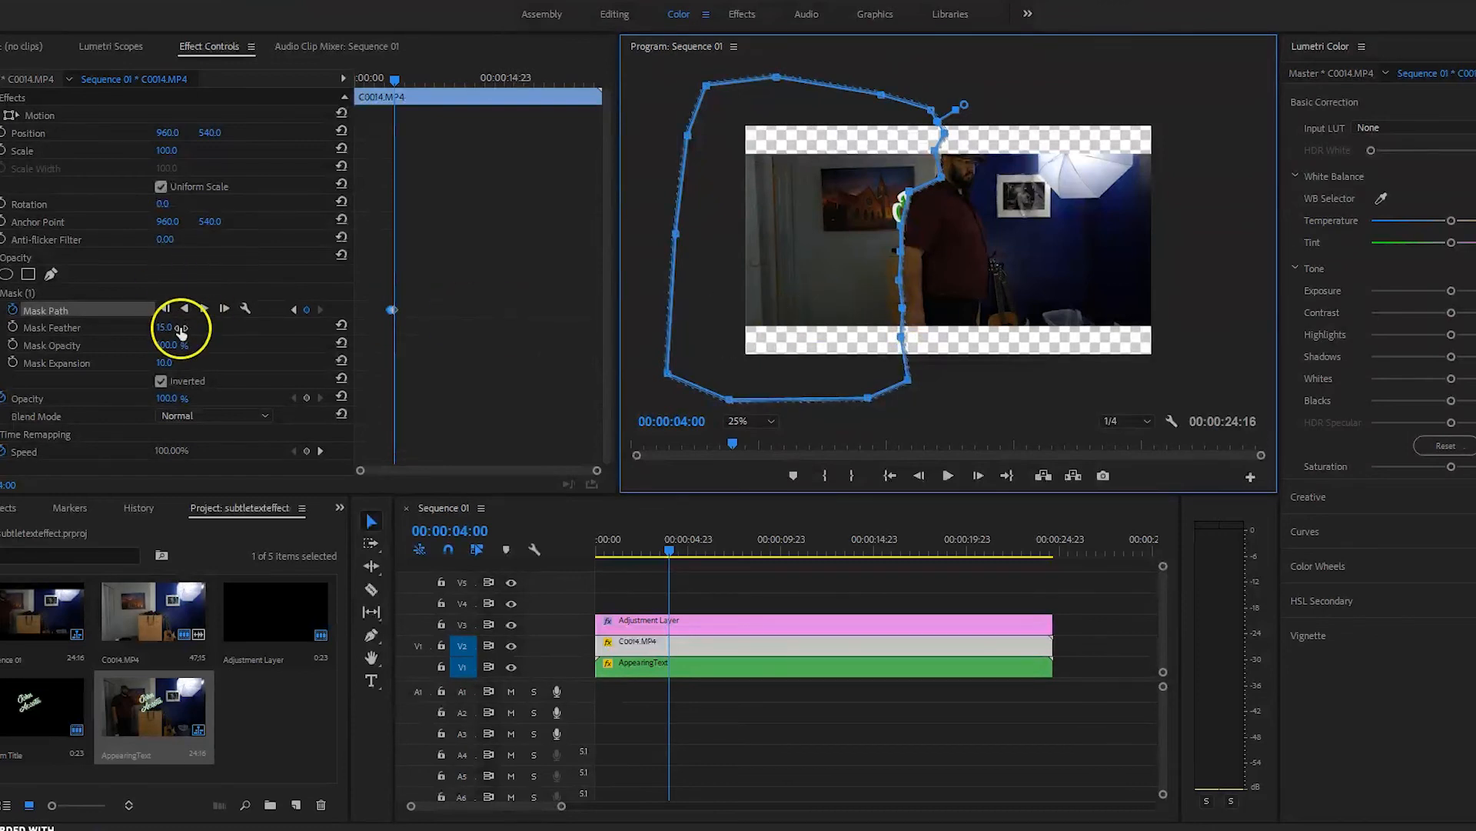
pyautogui.click(112, 311)
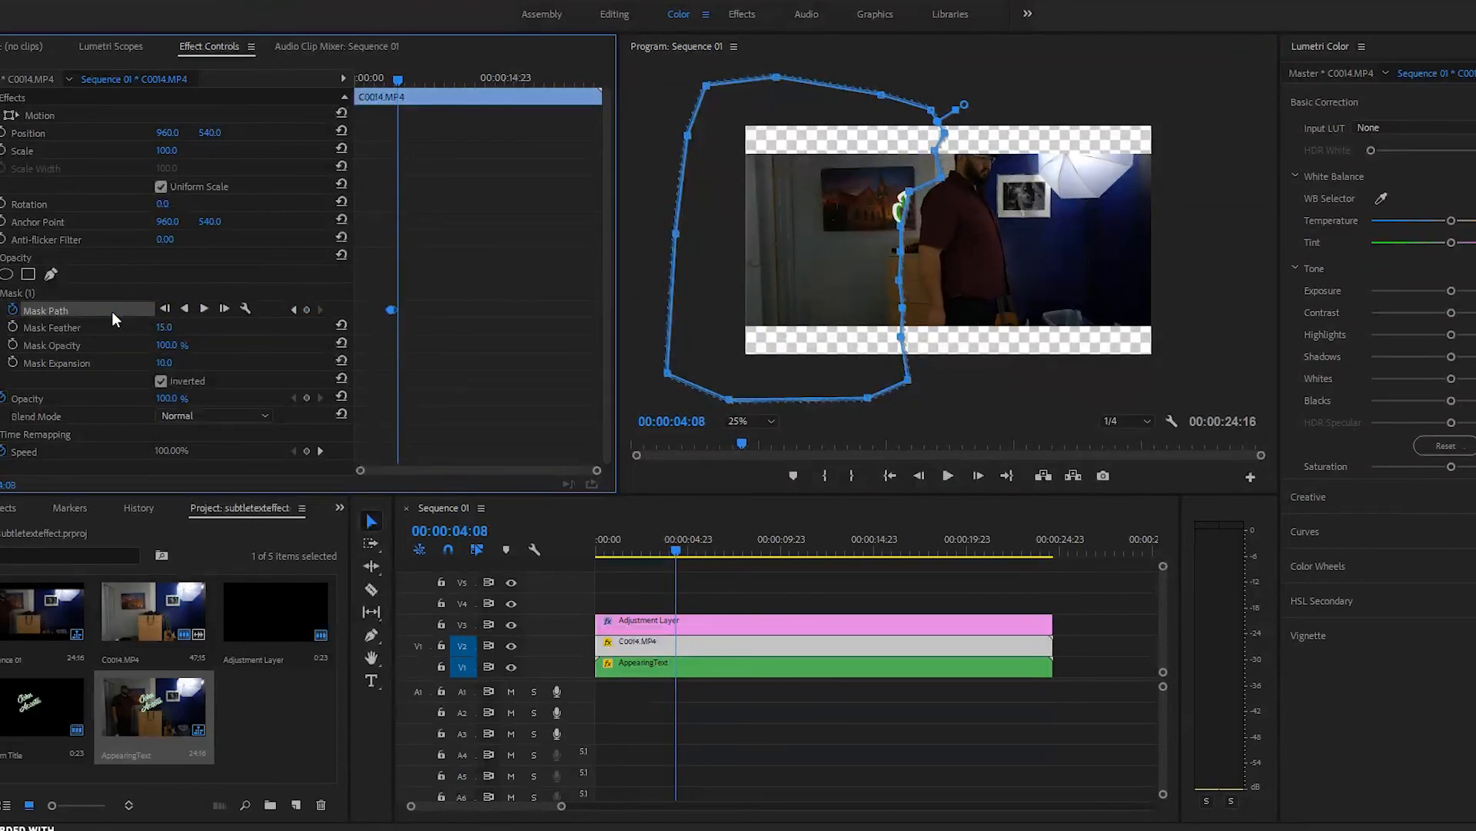
pyautogui.click(910, 194)
# Step: Pull four mask points right to follow the man's back
pyautogui.moveTo(912, 197); pyautogui.dragTo(951, 174)
pyautogui.moveTo(901, 251); pyautogui.dragTo(915, 255)
pyautogui.moveTo(913, 225); pyautogui.dragTo(919, 222)
pyautogui.moveTo(900, 280); pyautogui.dragTo(925, 317)
pyautogui.moveTo(900, 337); pyautogui.dragTo(924, 340)
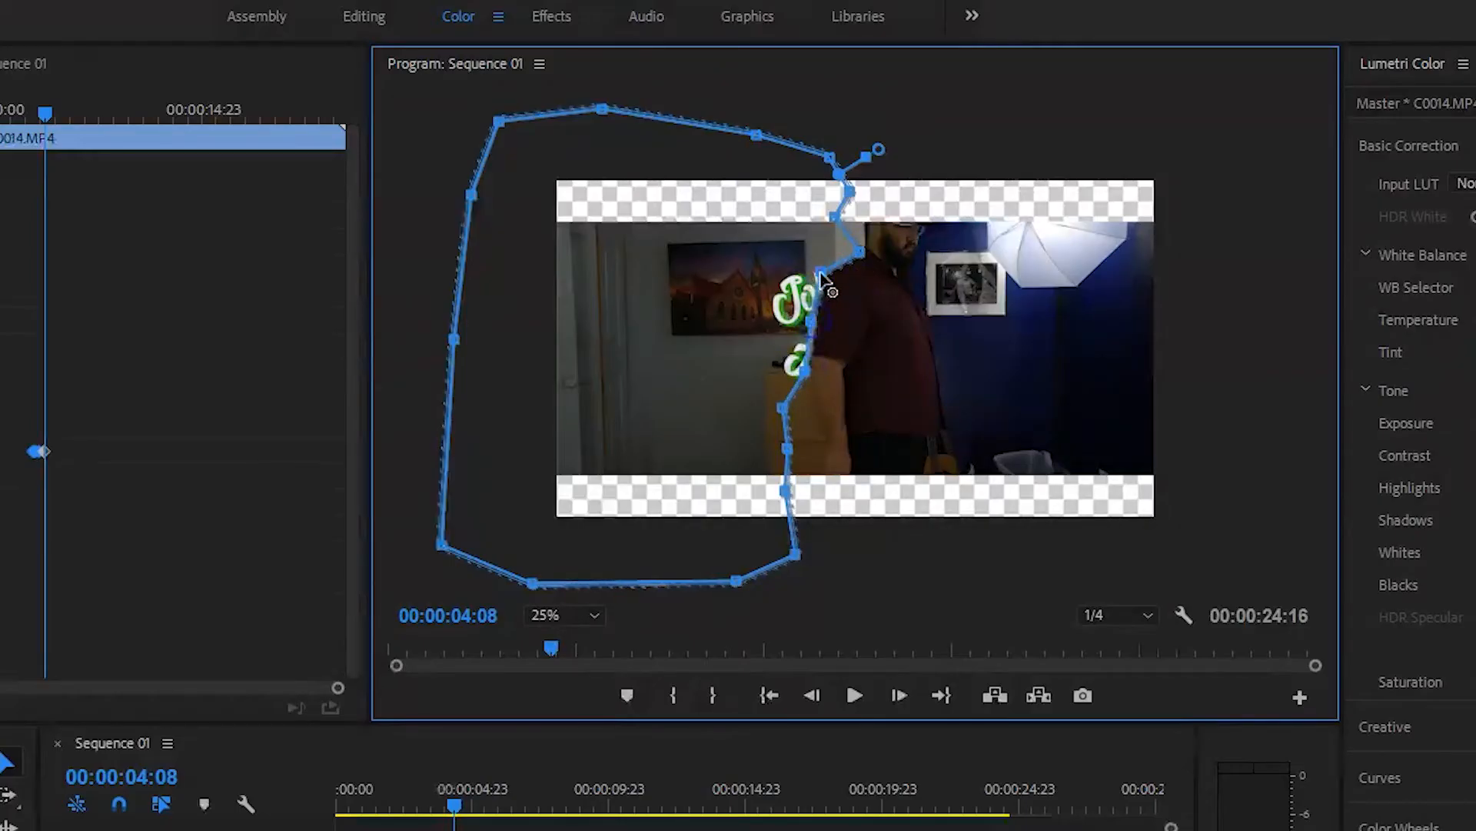
# Step: At 00:00:04:21, reshape the mask's right edge around the man and his arm
pyautogui.click(2, 469)
pyautogui.press('Right')
pyautogui.press('Right')
pyautogui.press('Right')
pyautogui.press('Right')
pyautogui.press('Right')
pyautogui.press('Right')
pyautogui.press('Right')
pyautogui.press('Right')
pyautogui.press('Right')
pyautogui.press('Right')
pyautogui.press('Right')
pyautogui.press('Right')
pyautogui.press('Right')
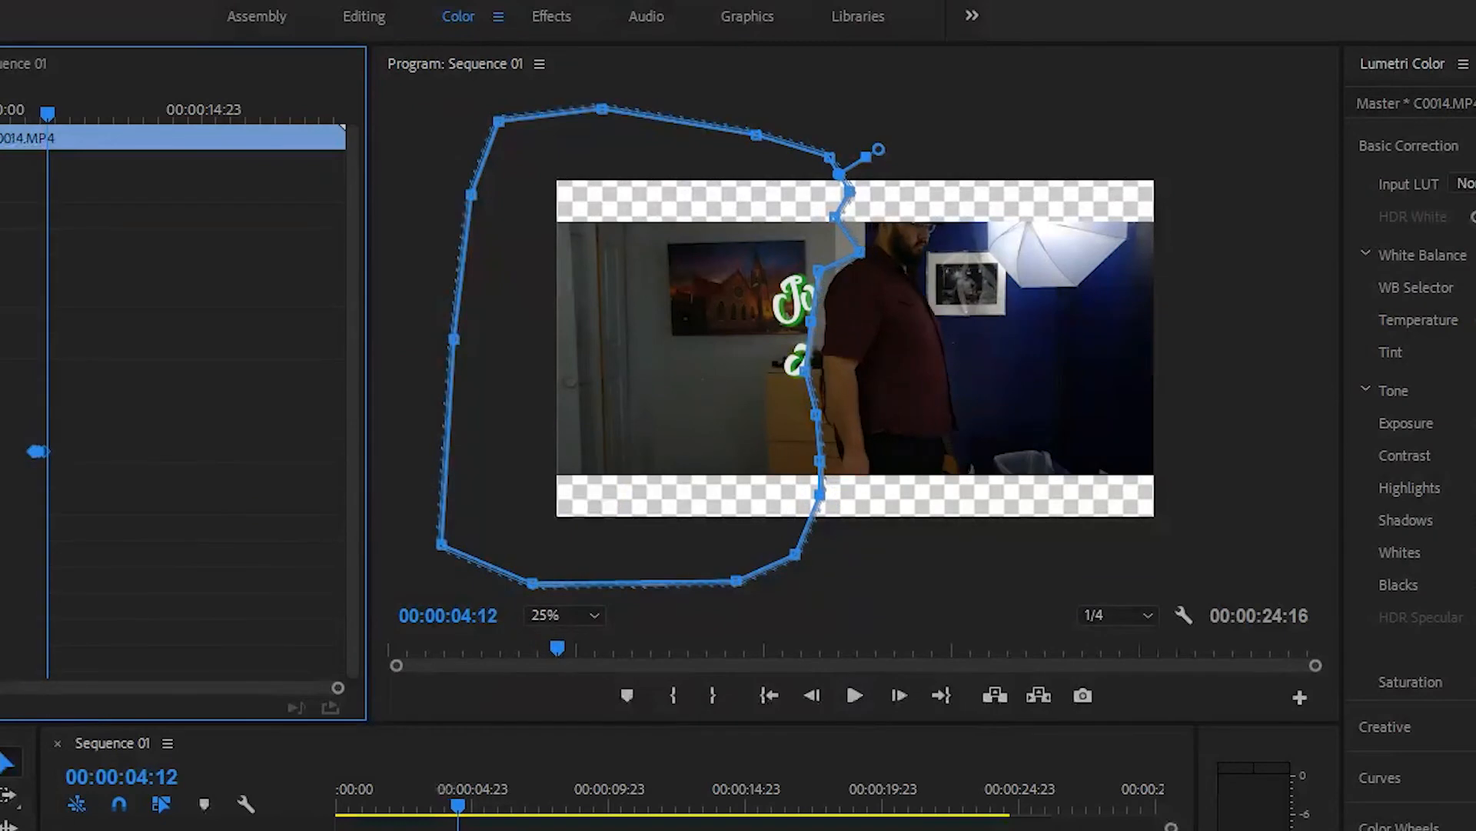
pyautogui.moveTo(819, 270); pyautogui.dragTo(849, 265)
pyautogui.moveTo(810, 322); pyautogui.dragTo(849, 389)
pyautogui.moveTo(815, 415); pyautogui.dragTo(898, 537)
pyautogui.moveTo(820, 495); pyautogui.dragTo(878, 582)
pyautogui.moveTo(859, 251); pyautogui.dragTo(923, 162)
pyautogui.moveTo(850, 192); pyautogui.dragTo(906, 117)
# Step: At 00:00:05:07, pull the mask points to the man's edge and raise the top point
pyautogui.click(74, 564)
pyautogui.press('Right')
pyautogui.press('Right')
pyautogui.press('Right')
pyautogui.press('Right')
pyautogui.press('Right')
pyautogui.press('Right')
pyautogui.press('Right')
pyautogui.press('Right')
pyautogui.press('Right')
pyautogui.press('Right')
pyautogui.moveTo(859, 254); pyautogui.dragTo(890, 254)
pyautogui.moveTo(840, 327); pyautogui.dragTo(858, 331)
pyautogui.moveTo(848, 388); pyautogui.dragTo(890, 438)
pyautogui.moveTo(901, 220); pyautogui.dragTo(952, 191)
# Step: At 00:00:05:15, zoom the preview to 50% and move the text-side and waist points right
pyautogui.click(74, 564)
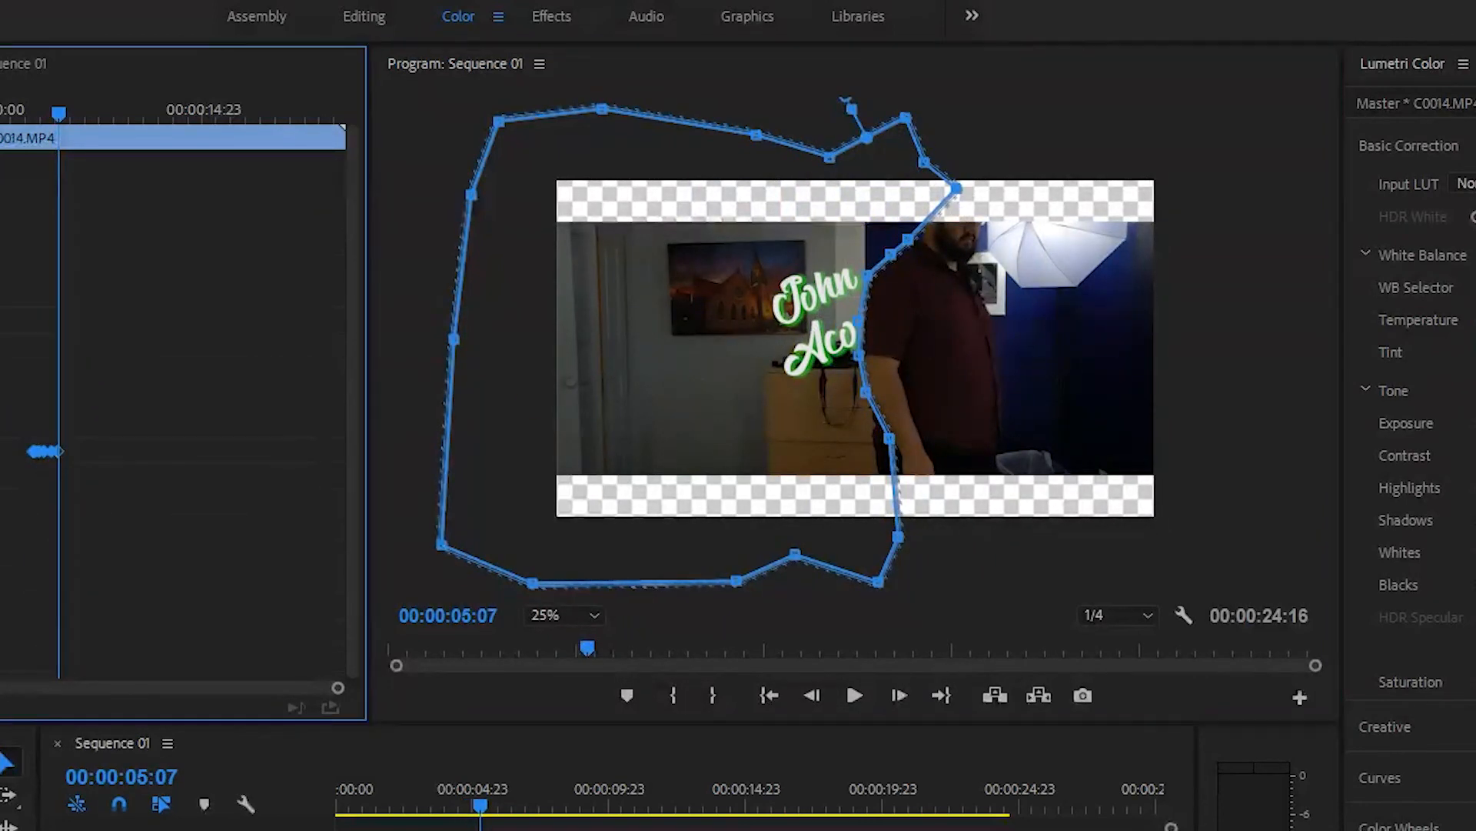
pyautogui.press('Right')
pyautogui.press('Right')
pyautogui.press('Right')
pyautogui.press('Right')
pyautogui.press('Right')
pyautogui.press('Right')
pyautogui.press('Right')
pyautogui.press('Right')
pyautogui.click(866, 308)
pyautogui.click(564, 615)
pyautogui.click(579, 732)
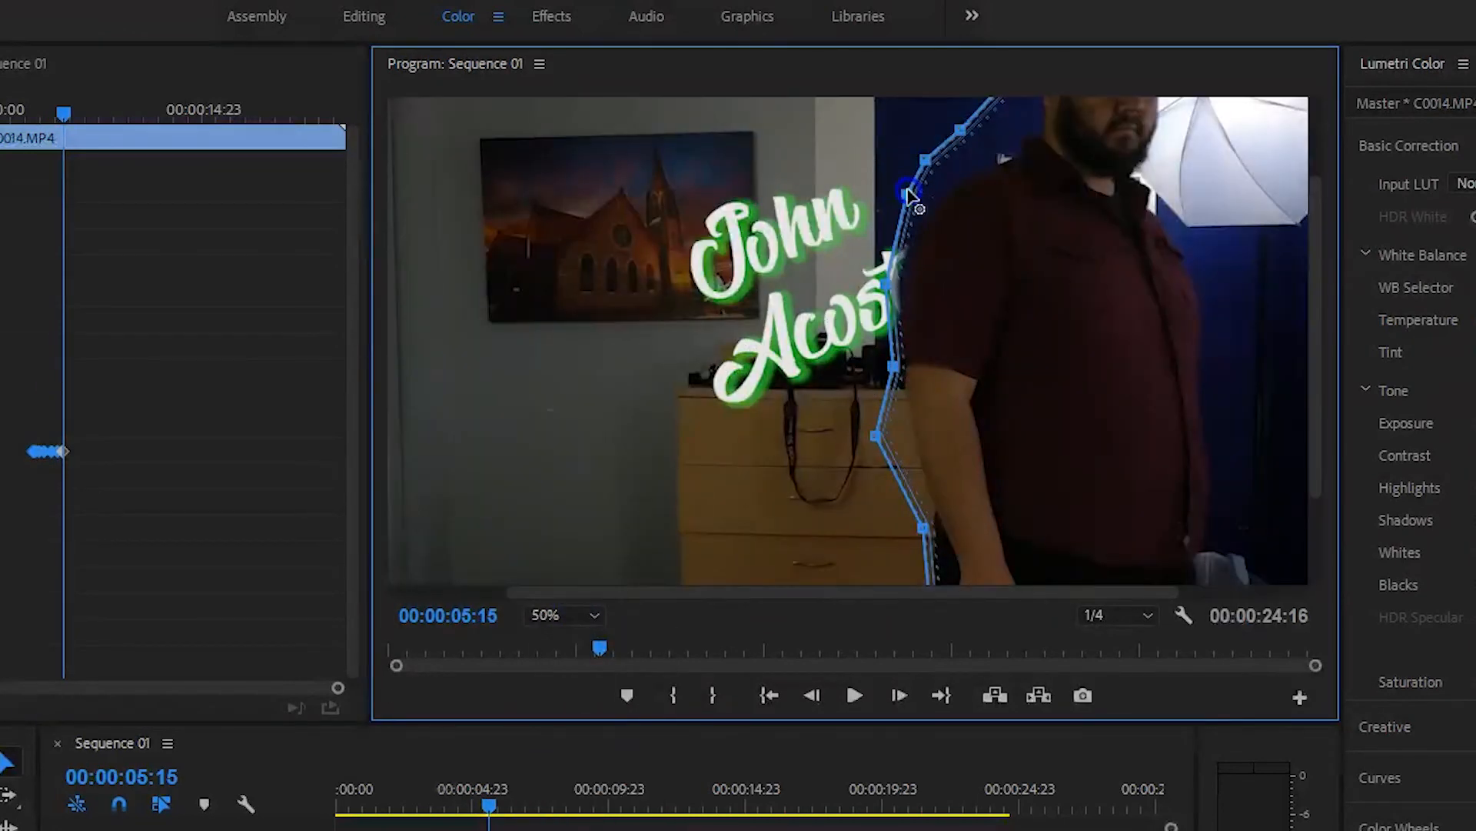
pyautogui.moveTo(886, 285); pyautogui.dragTo(919, 281)
pyautogui.moveTo(875, 436); pyautogui.dragTo(908, 430)
# Step: At 00:00:05:20, refit the points around the man's arm and shoulder, revealing the last letter
pyautogui.click(12, 290)
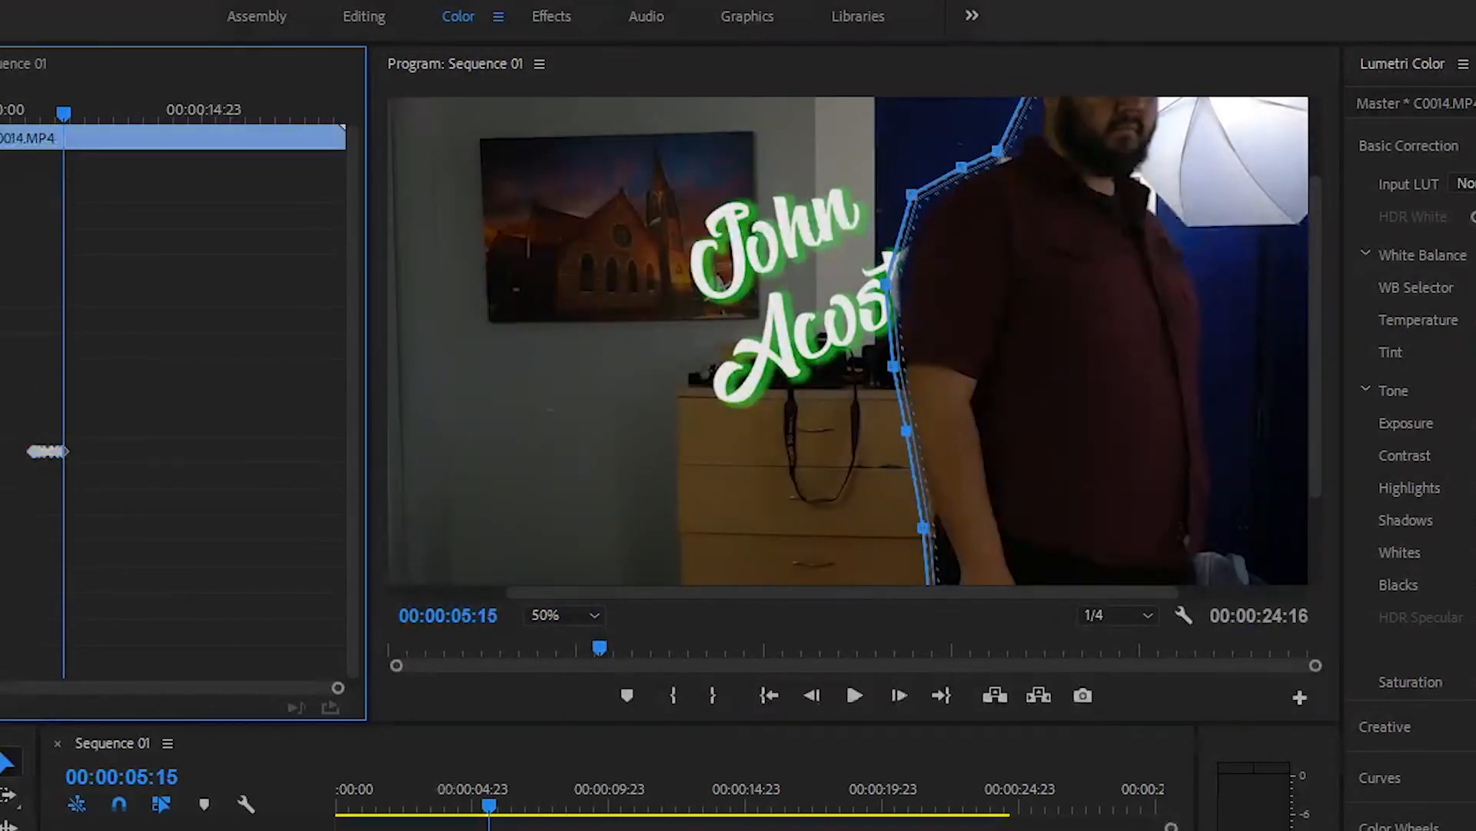
pyautogui.press('Right')
pyautogui.press('Right')
pyautogui.press('Right')
pyautogui.press('Right')
pyautogui.press('Right')
pyautogui.click(885, 352)
pyautogui.moveTo(893, 366); pyautogui.dragTo(924, 362)
pyautogui.moveTo(906, 431); pyautogui.dragTo(922, 428)
pyautogui.moveTo(912, 194); pyautogui.dragTo(1051, 141)
pyautogui.moveTo(919, 279); pyautogui.dragTo(925, 245)
pyautogui.moveTo(924, 363); pyautogui.dragTo(926, 353)
pyautogui.moveTo(925, 244); pyautogui.dragTo(930, 241)
pyautogui.moveTo(941, 182); pyautogui.dragTo(951, 182)
pyautogui.moveTo(979, 165); pyautogui.dragTo(1020, 156)
# Step: At 00:00:06:01, move the mask points toward the man
pyautogui.click(3, 452)
pyautogui.press('Right')
pyautogui.press('Right')
pyautogui.press('Right')
pyautogui.press('Right')
pyautogui.press('Right')
pyautogui.moveTo(931, 241); pyautogui.dragTo(965, 217)
pyautogui.moveTo(925, 354); pyautogui.dragTo(944, 352)
pyautogui.moveTo(951, 182); pyautogui.dragTo(1040, 156)
pyautogui.moveTo(1051, 141); pyautogui.dragTo(1090, 137)
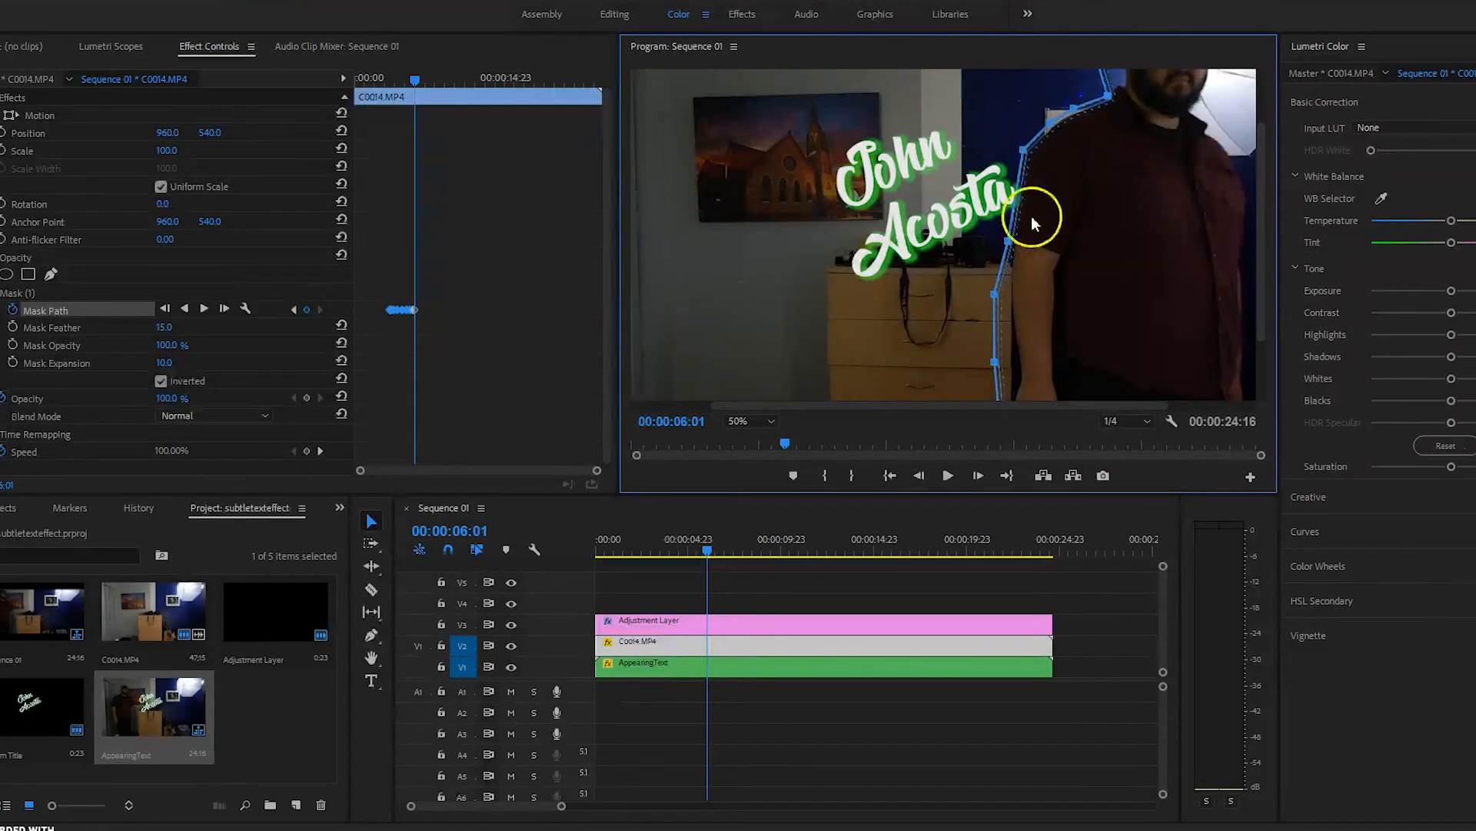
# Step: At 00:00:06:06, adjust the mask points to the man's outline
pyautogui.click(115, 310)
pyautogui.press('Right')
pyautogui.press('Right')
pyautogui.press('Right')
pyautogui.press('Right')
pyautogui.press('Right')
pyautogui.moveTo(1008, 240); pyautogui.dragTo(1019, 243)
pyautogui.moveTo(995, 294); pyautogui.dragTo(1007, 300)
pyautogui.moveTo(995, 362); pyautogui.dragTo(992, 367)
pyautogui.moveTo(1050, 123); pyautogui.dragTo(1054, 128)
pyautogui.moveTo(1108, 95); pyautogui.dragTo(1111, 103)
pyautogui.moveTo(1023, 149); pyautogui.dragTo(1038, 159)
# Step: Set the preview to Fit and play the sequence from the start
pyautogui.click(751, 422)
pyautogui.click(743, 439)
pyautogui.moveTo(712, 551); pyautogui.dragTo(545, 571)
pyautogui.press('space')
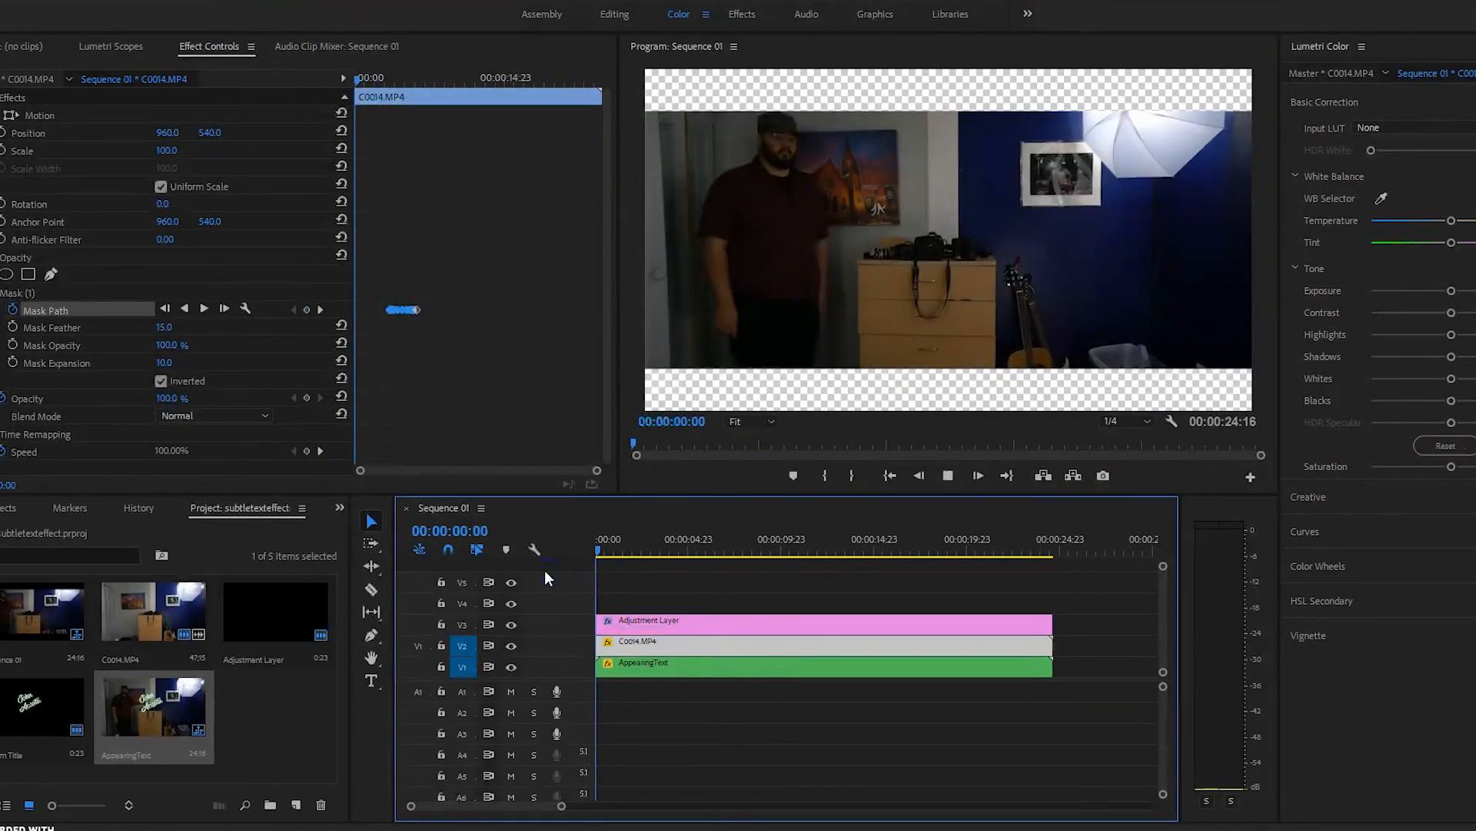
pyautogui.click(814, 542)
pyautogui.click(709, 546)
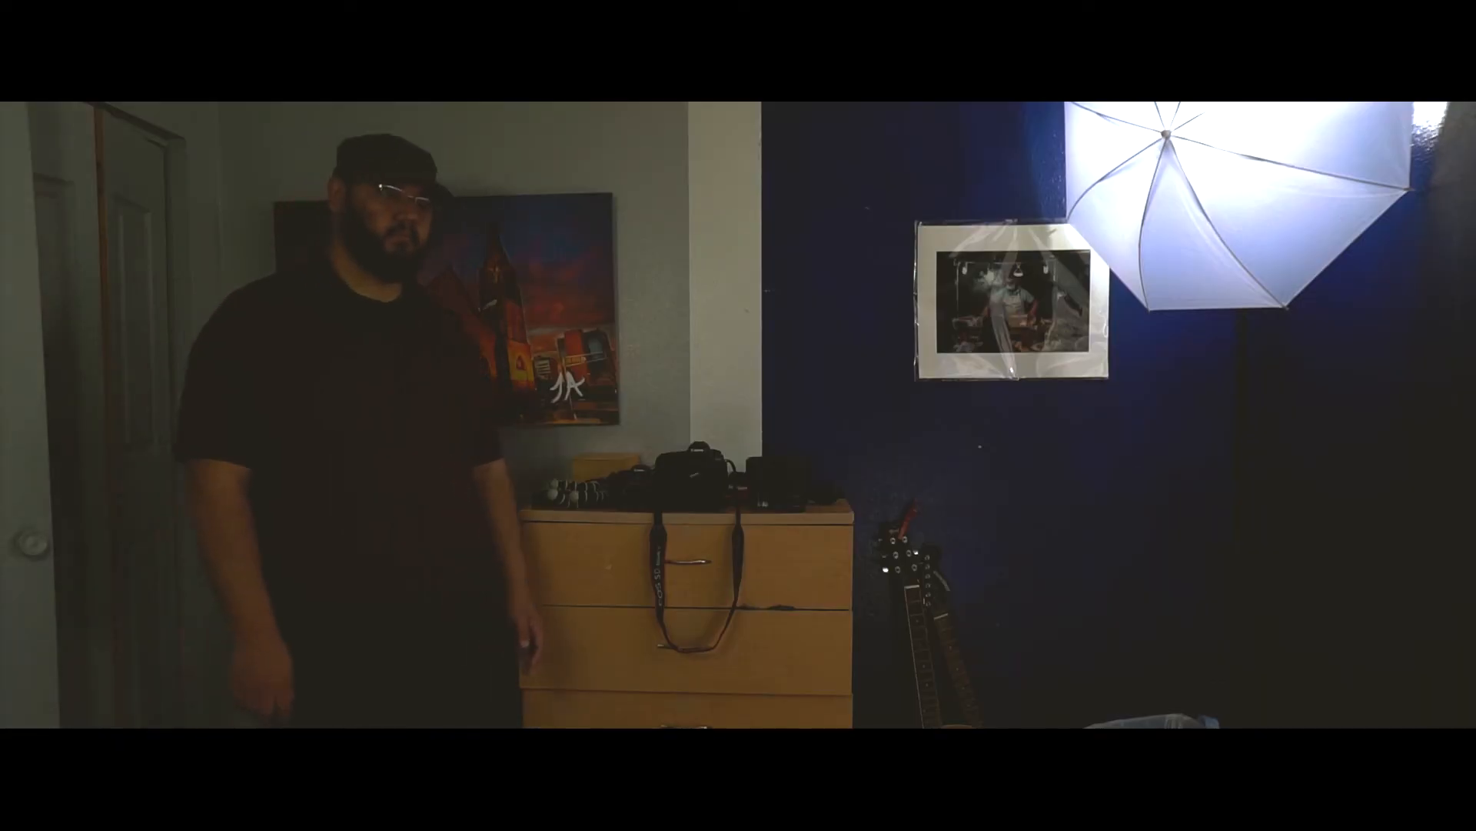